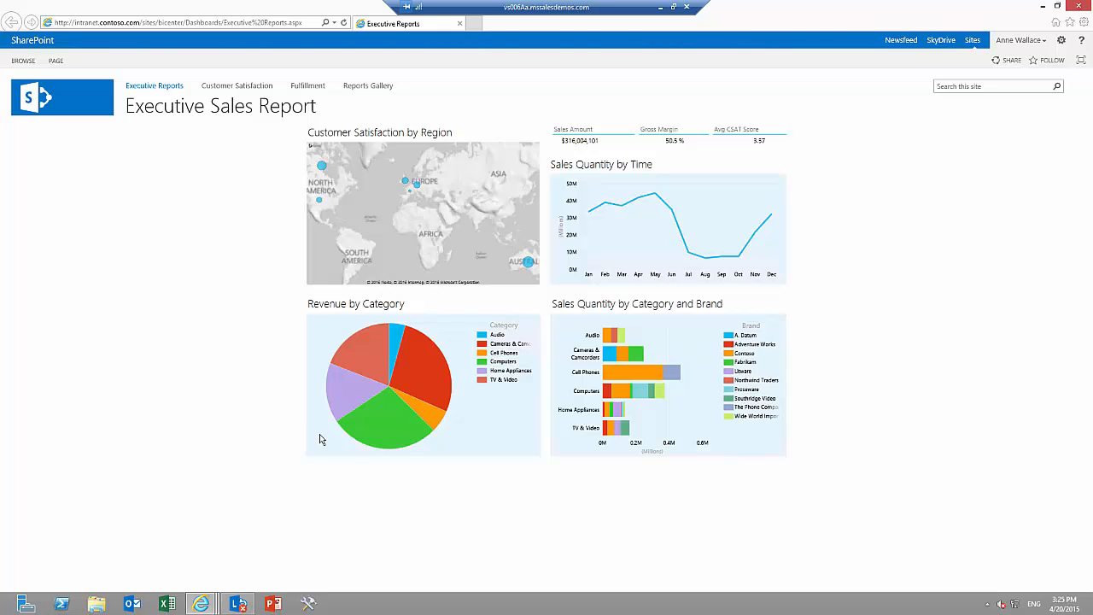
Highlight Computers in the Revenue by Category pie, then the Adventure Works segment of the Computers bar in Sales Quantity by Category and Brand.
mouse_move(375, 436)
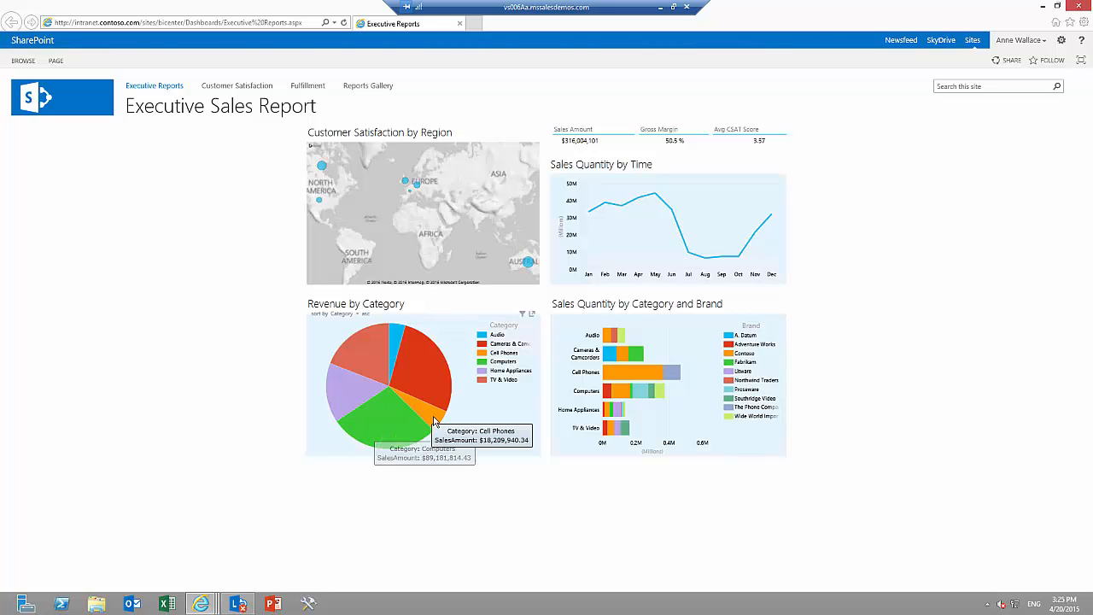
mouse_move(444, 391)
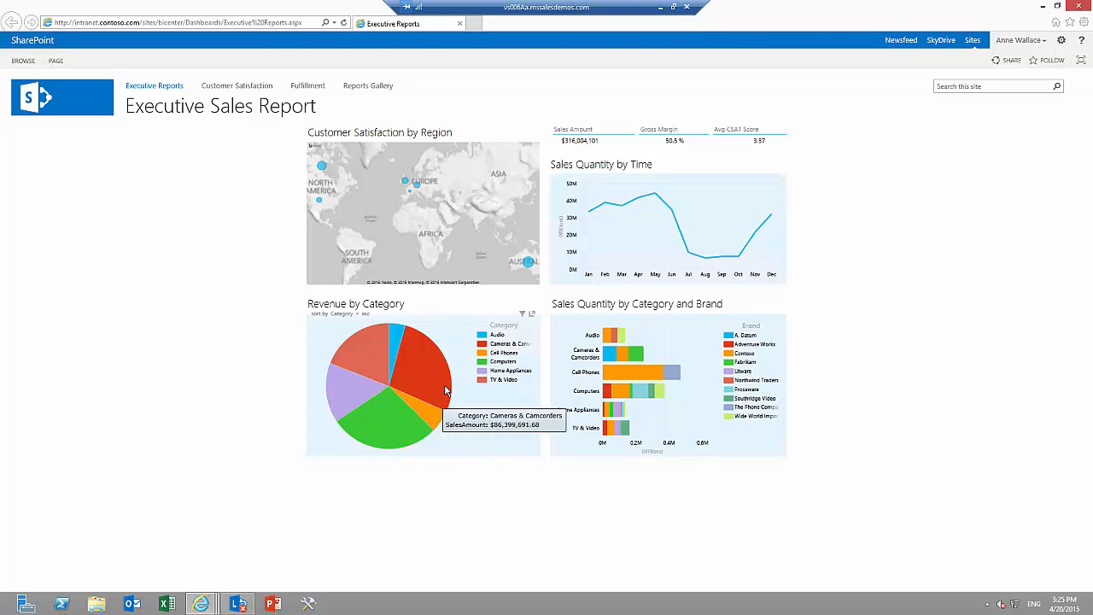
mouse_move(397, 338)
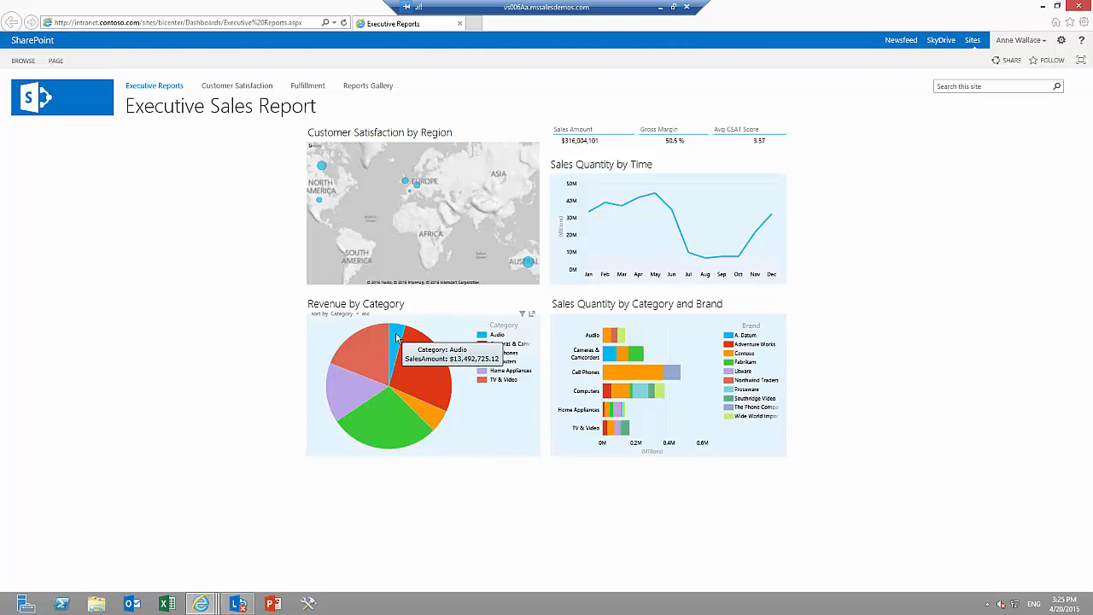
mouse_move(360, 343)
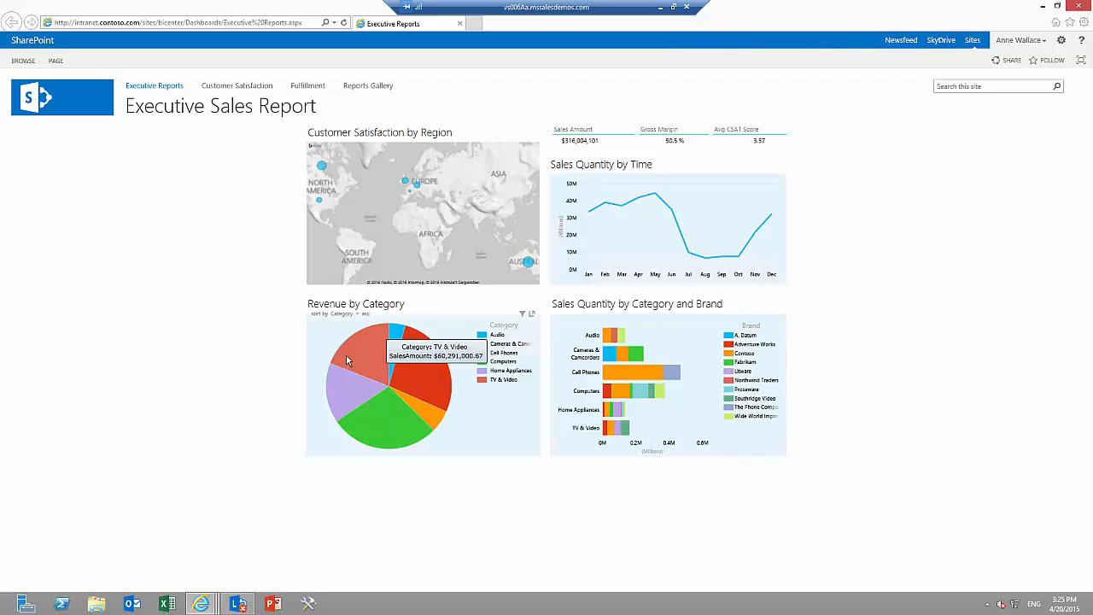
mouse_move(344, 387)
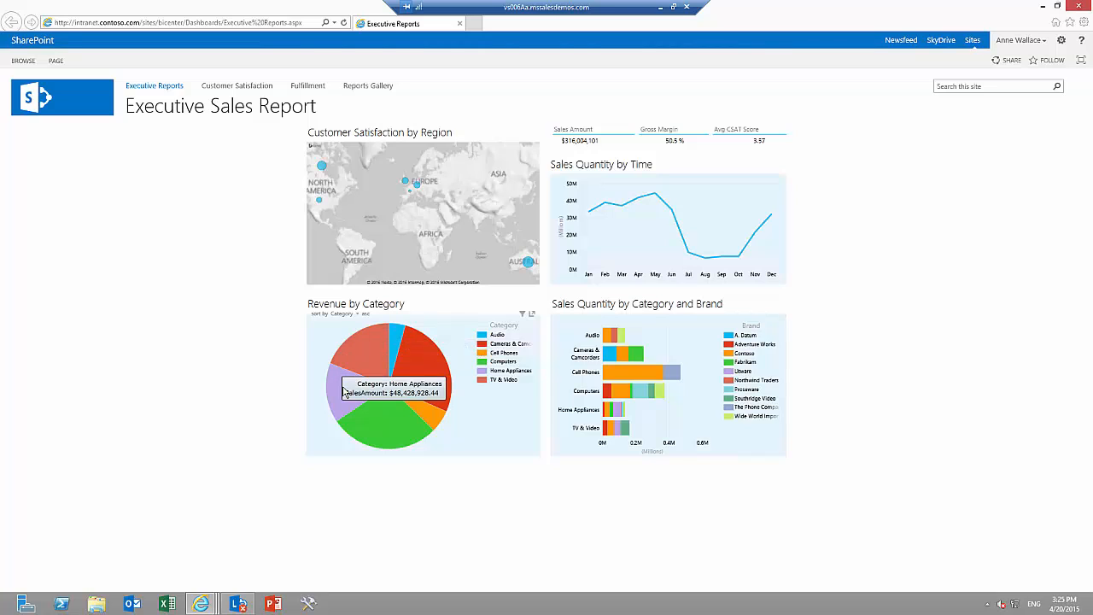
click(376, 426)
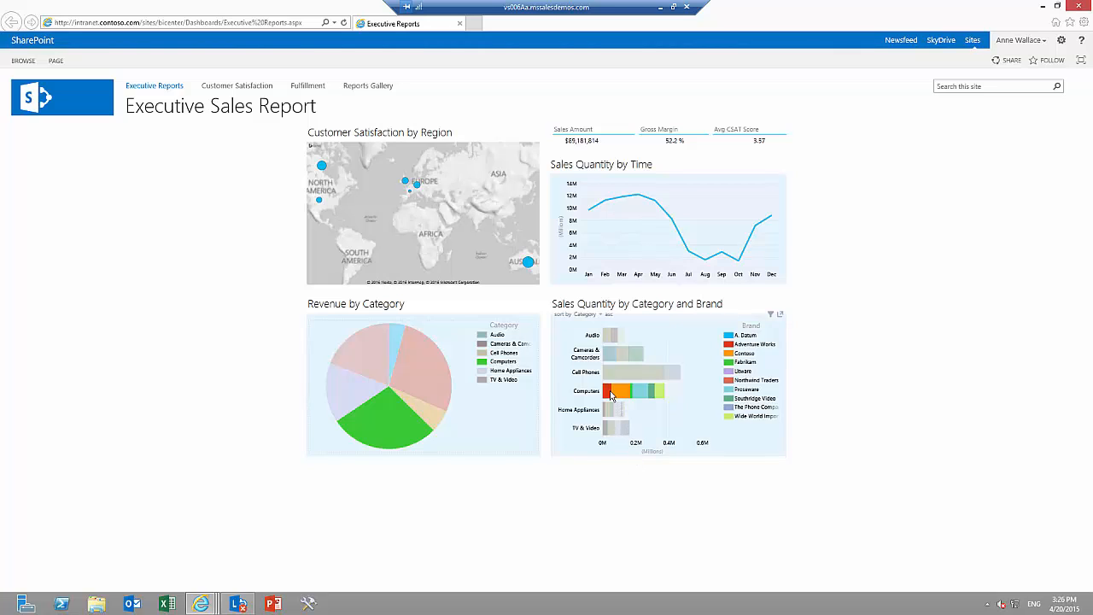
mouse_move(620, 395)
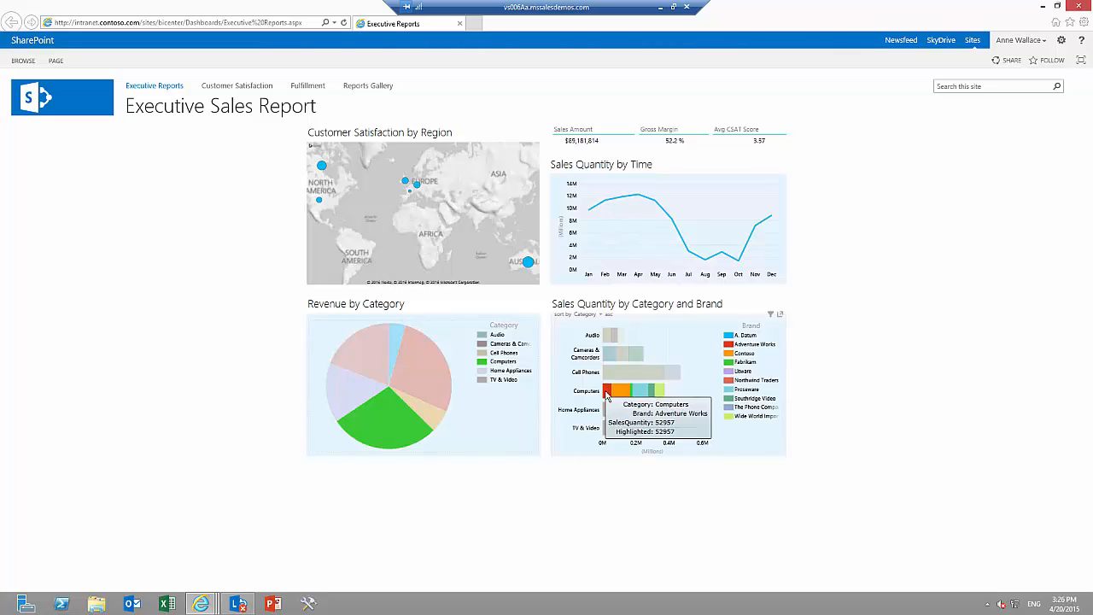
click(607, 394)
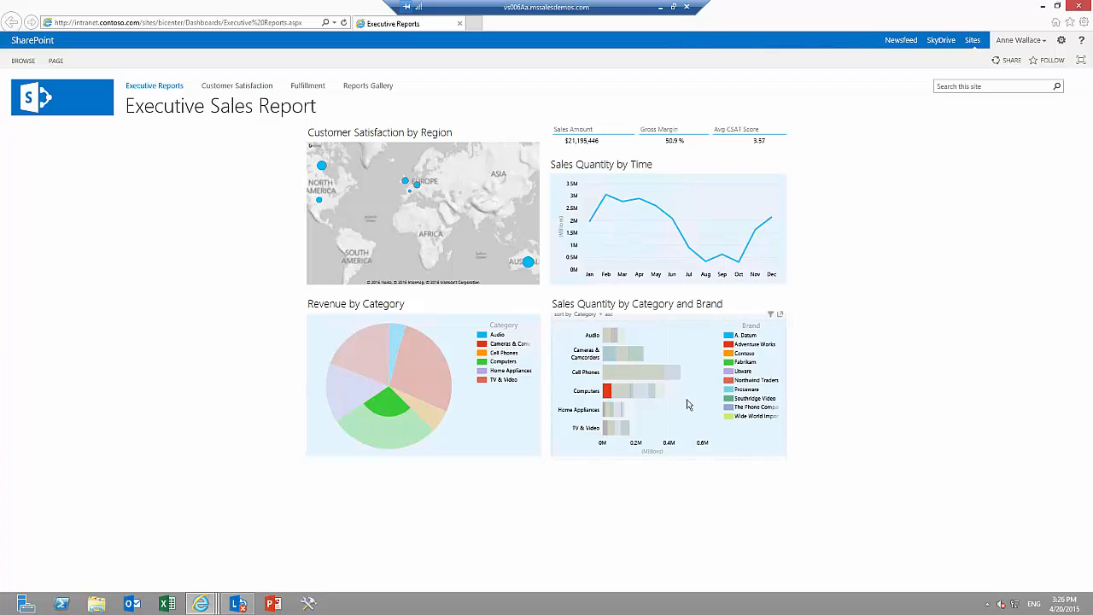
Highlight the Contoso brand across the sales report from the brand chart's legend, and clear the highlight.
click(750, 356)
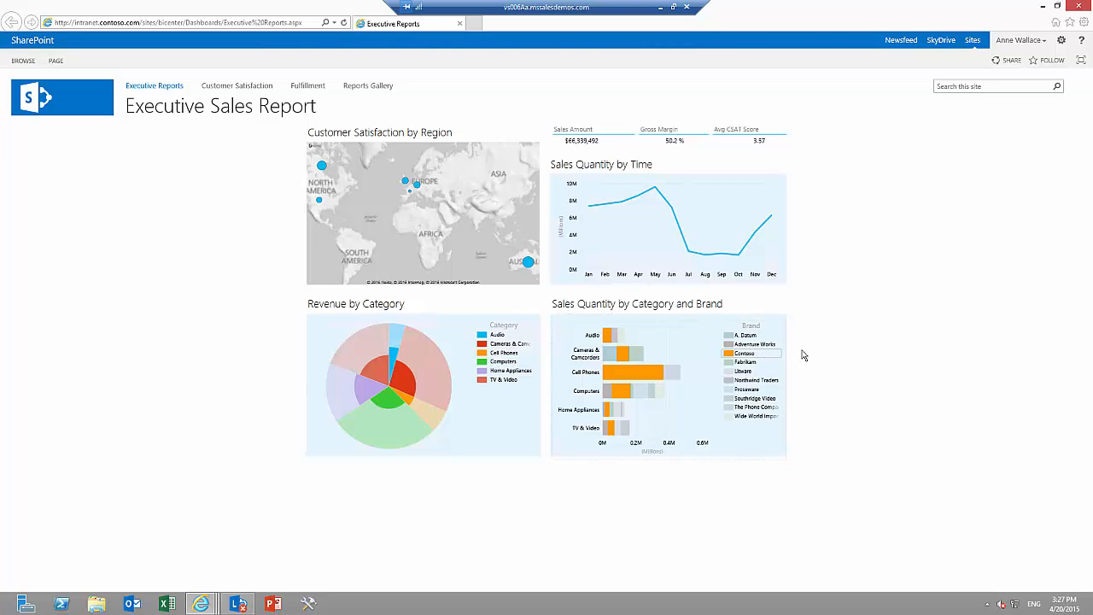
mouse_move(748, 316)
click(745, 356)
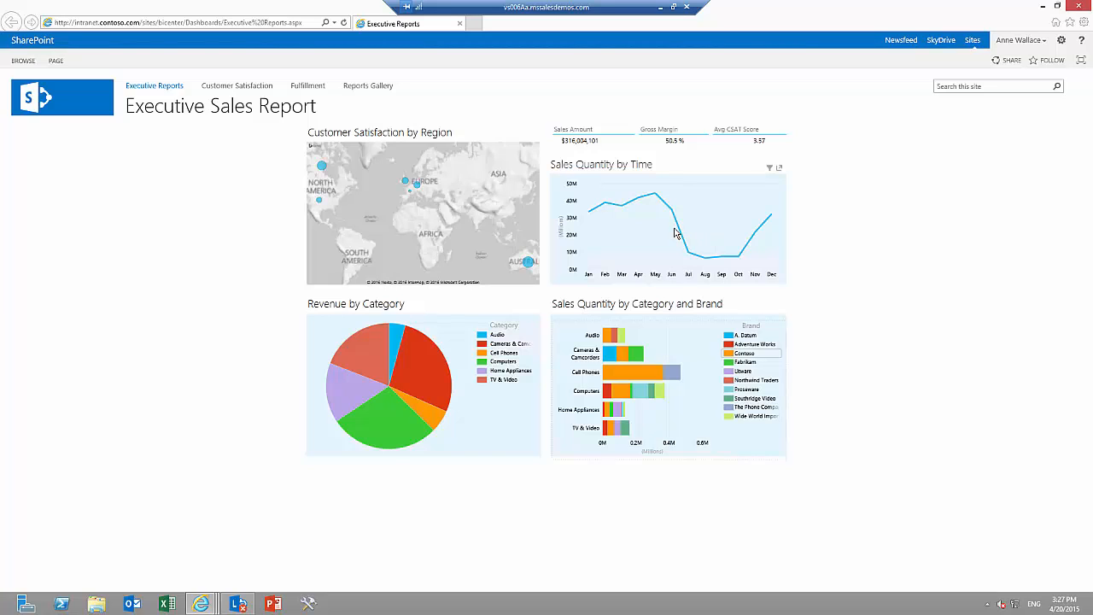
Filter the Sales Quantity by Time chart to the months Jul, Aug and Sep, and clear the month filter.
click(770, 170)
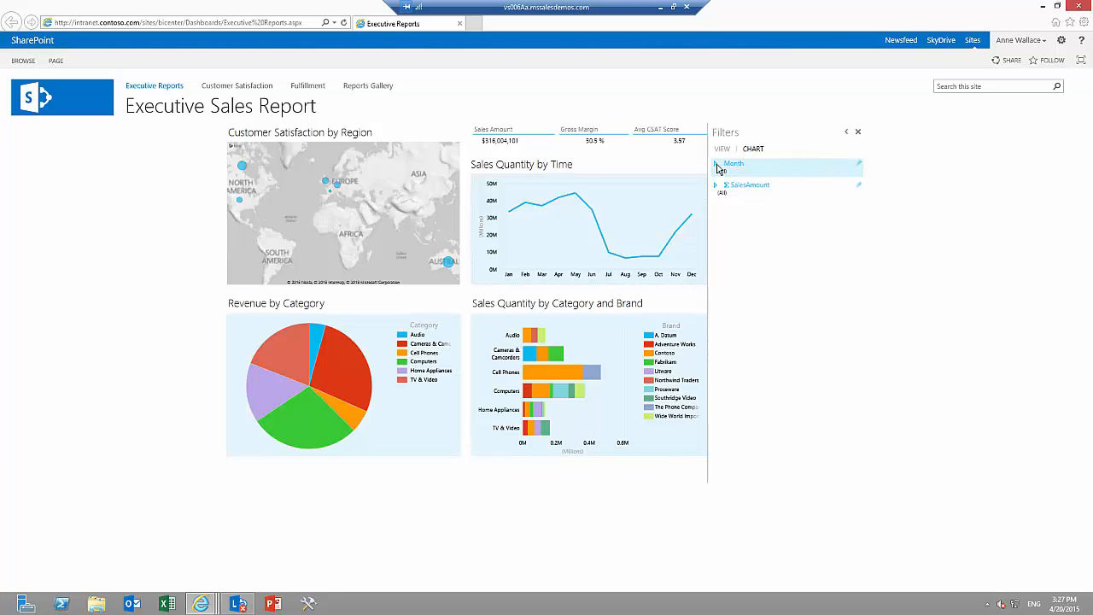
click(719, 166)
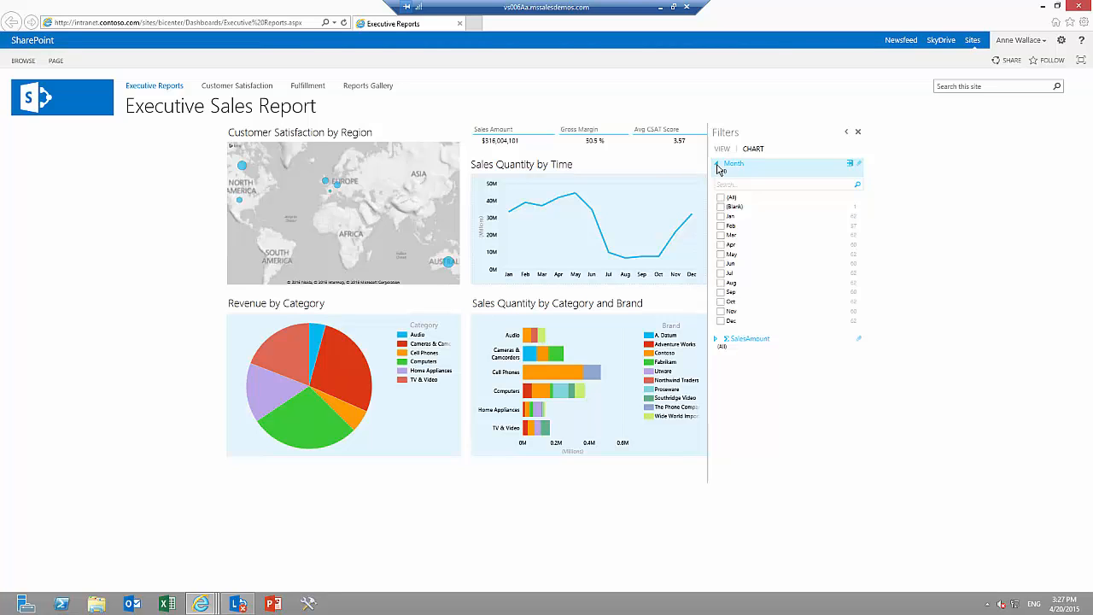
click(720, 272)
click(720, 282)
click(720, 292)
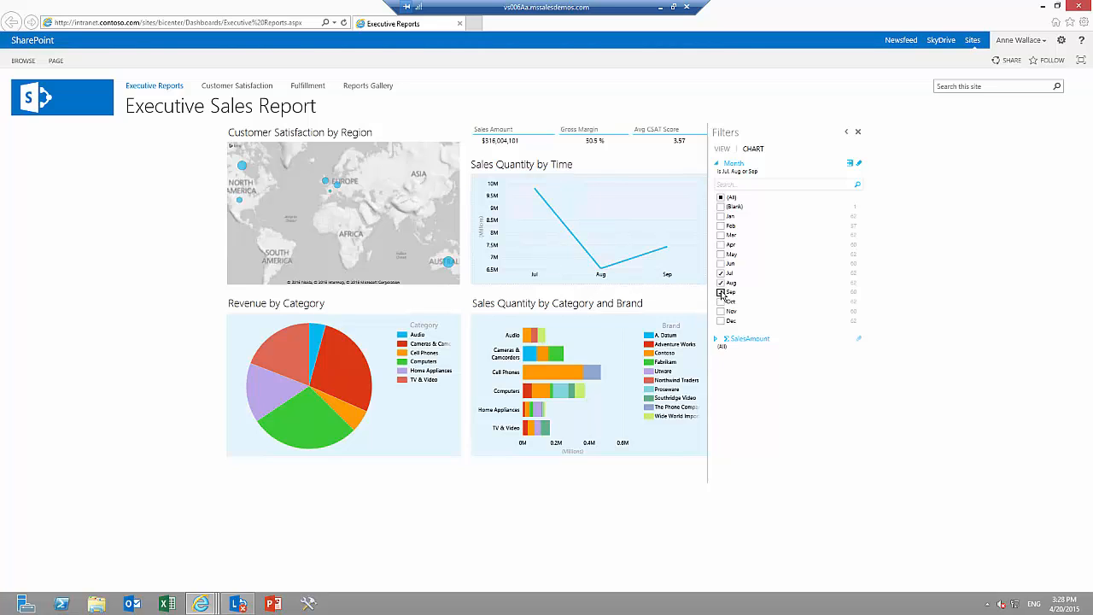
click(854, 166)
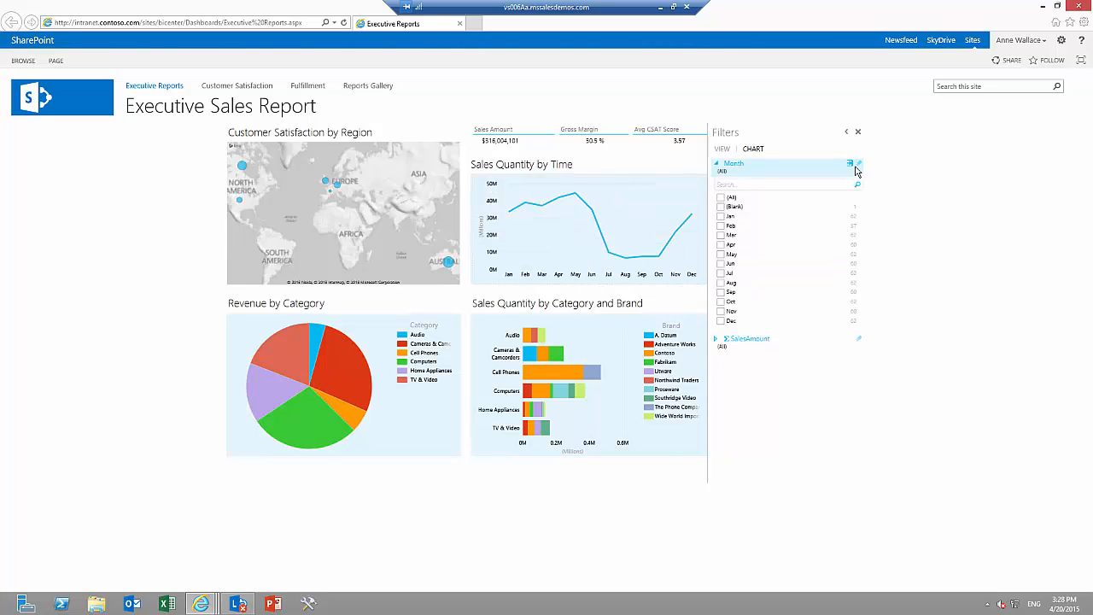
click(717, 164)
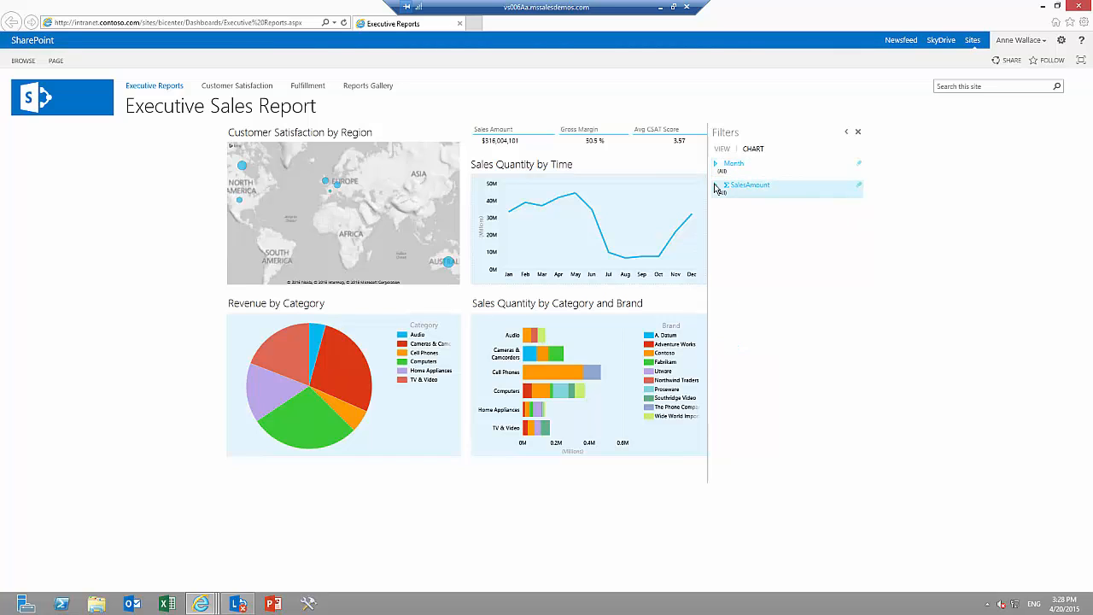
Limit the chart's SalesAmount filter to about $13.5 million to $31.4 million, then clear it and close the filters.
click(716, 185)
drag(716, 206, 743, 206)
drag(862, 207, 811, 207)
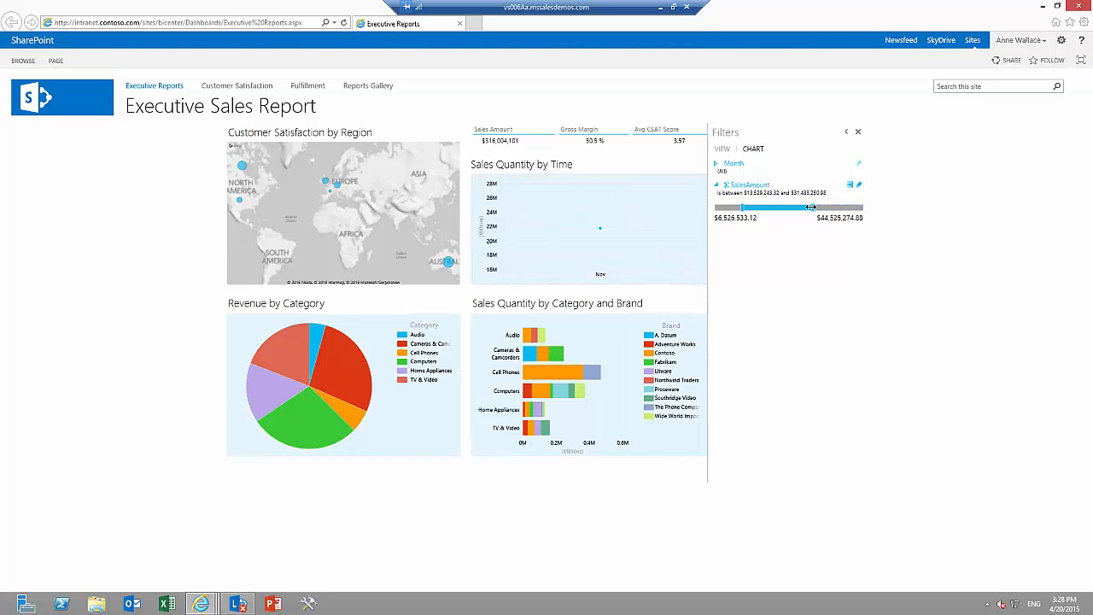
click(860, 186)
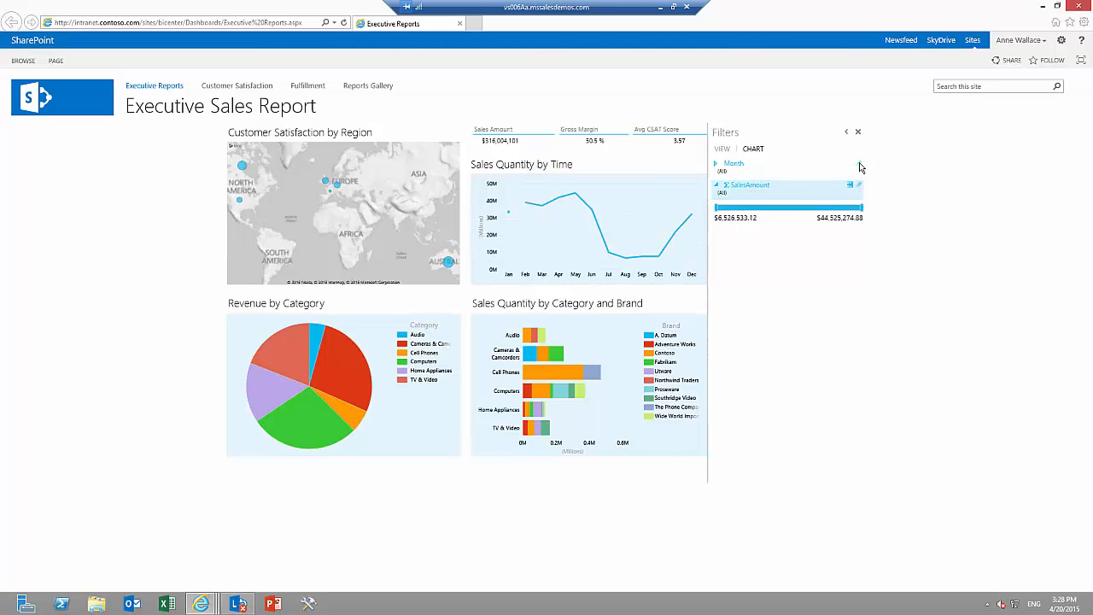
click(859, 134)
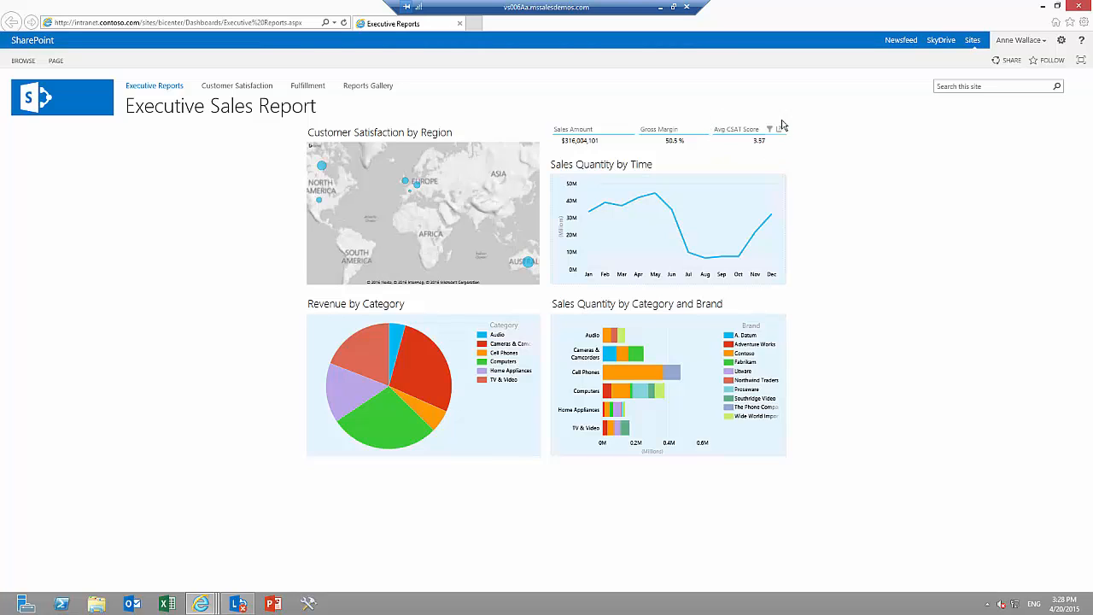
Inspect the country scores on the Customer Satisfaction by Region map, drill down into the United States and highlight California.
click(722, 138)
mouse_move(323, 172)
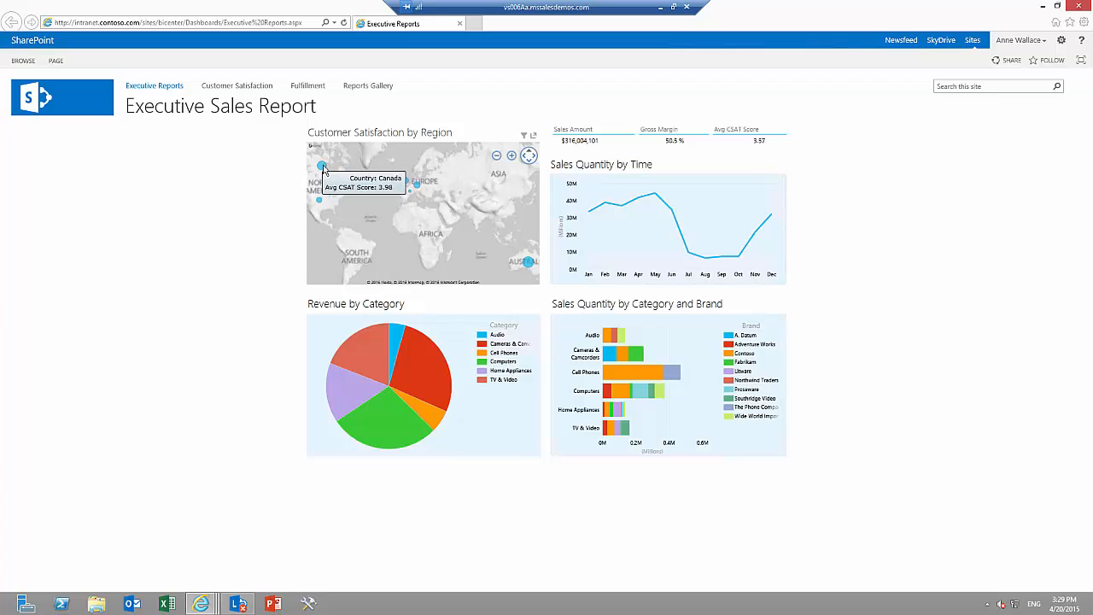
mouse_move(321, 203)
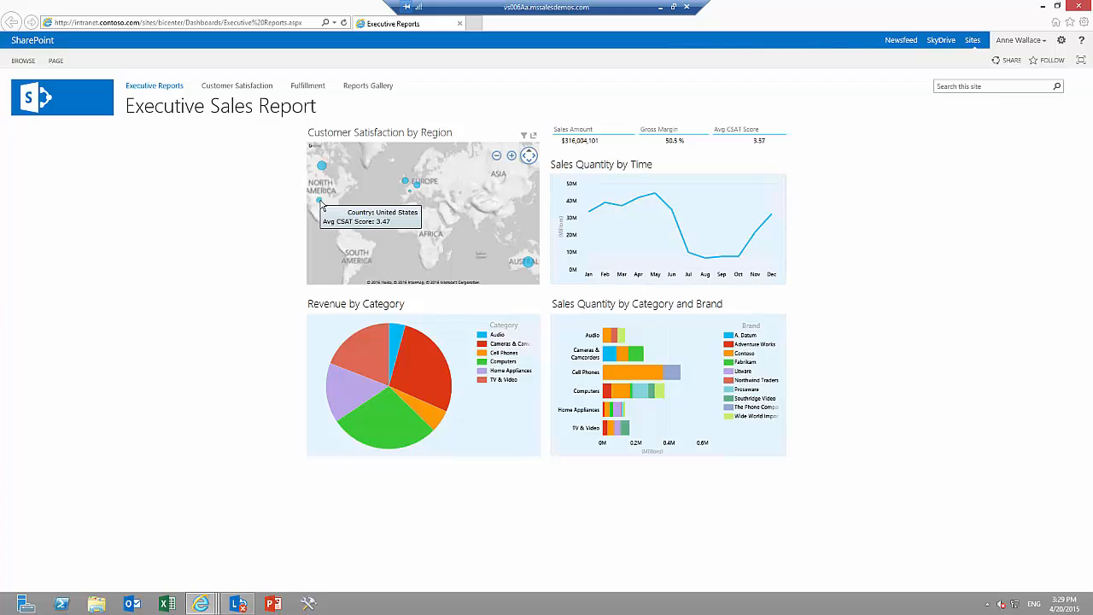
mouse_move(528, 268)
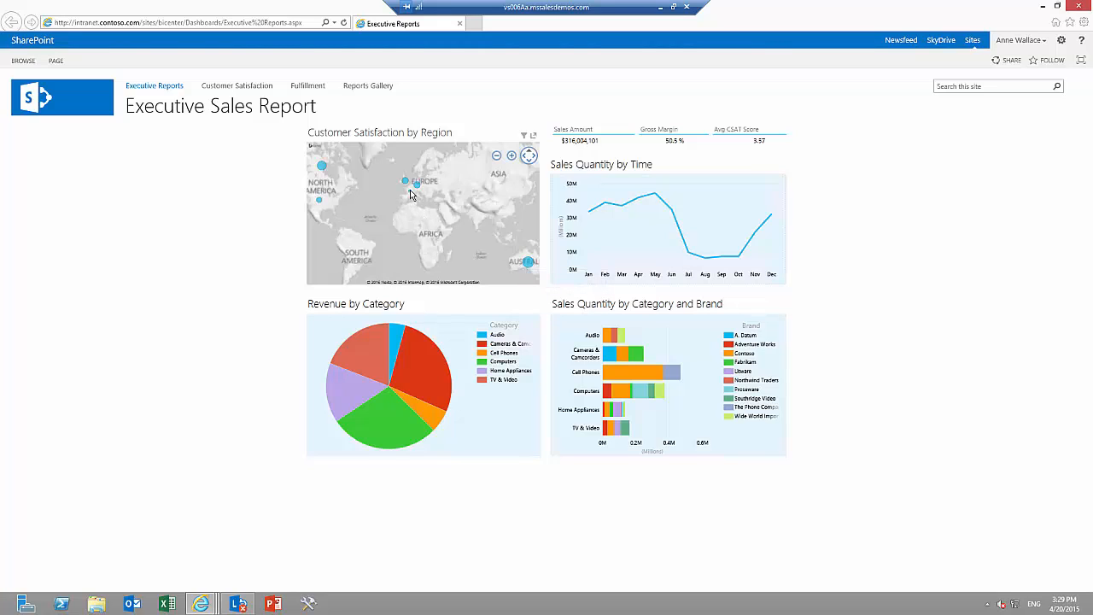
mouse_move(410, 194)
double_click(320, 202)
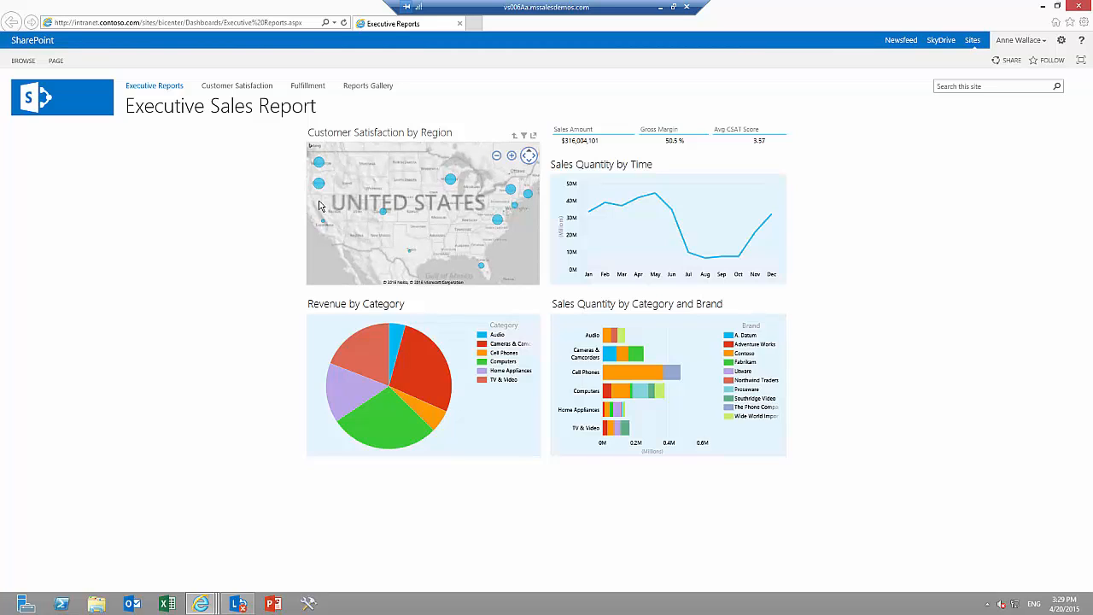
mouse_move(323, 225)
click(323, 225)
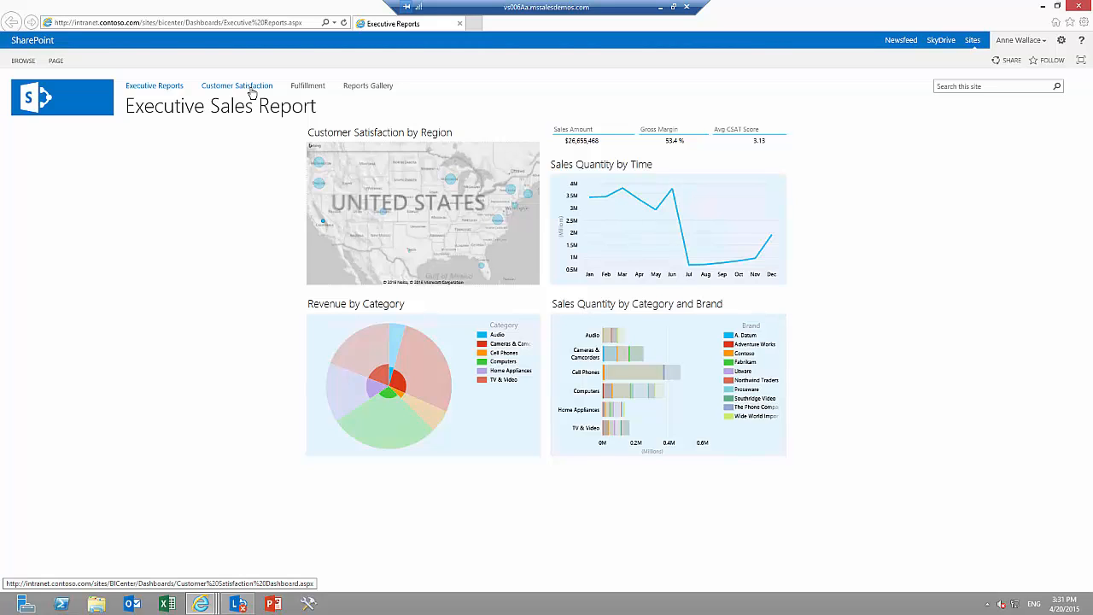
Open the Customer Satisfaction dashboard and set its Year filter to All.
click(251, 89)
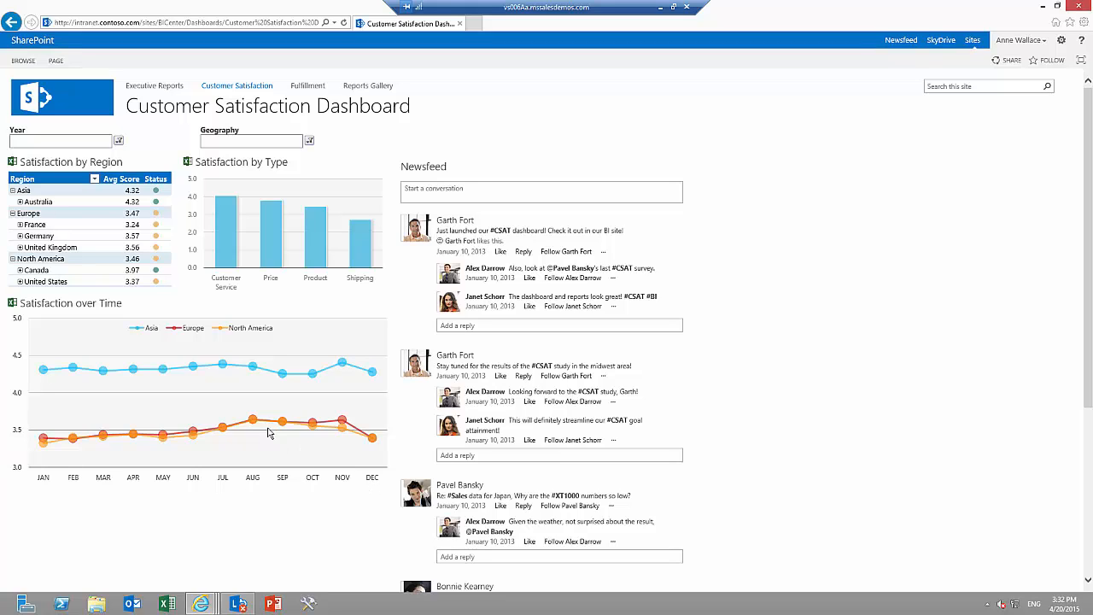
click(120, 143)
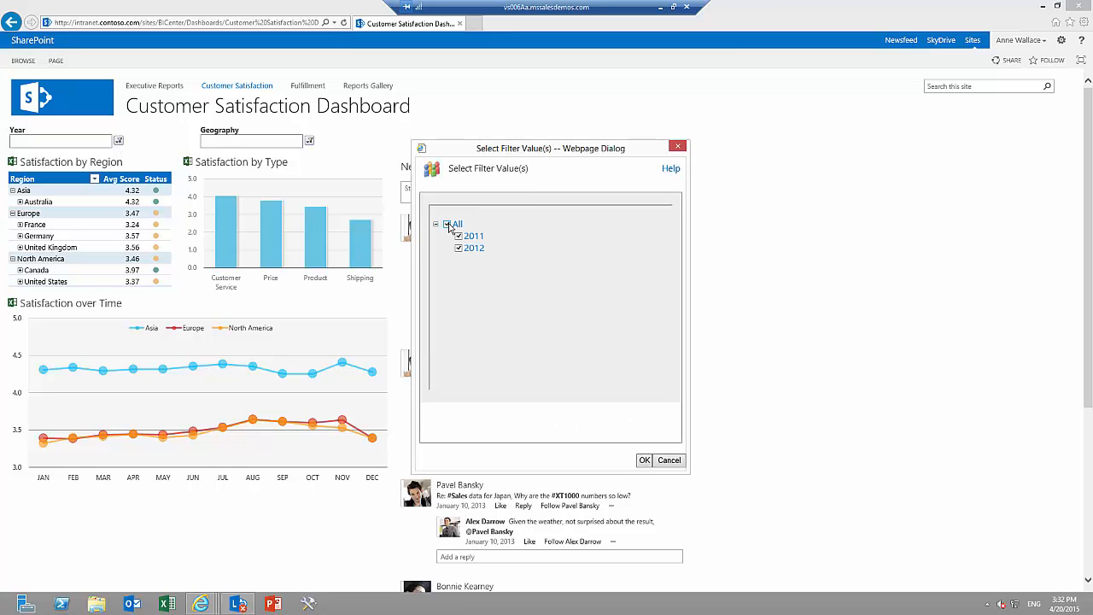
click(645, 461)
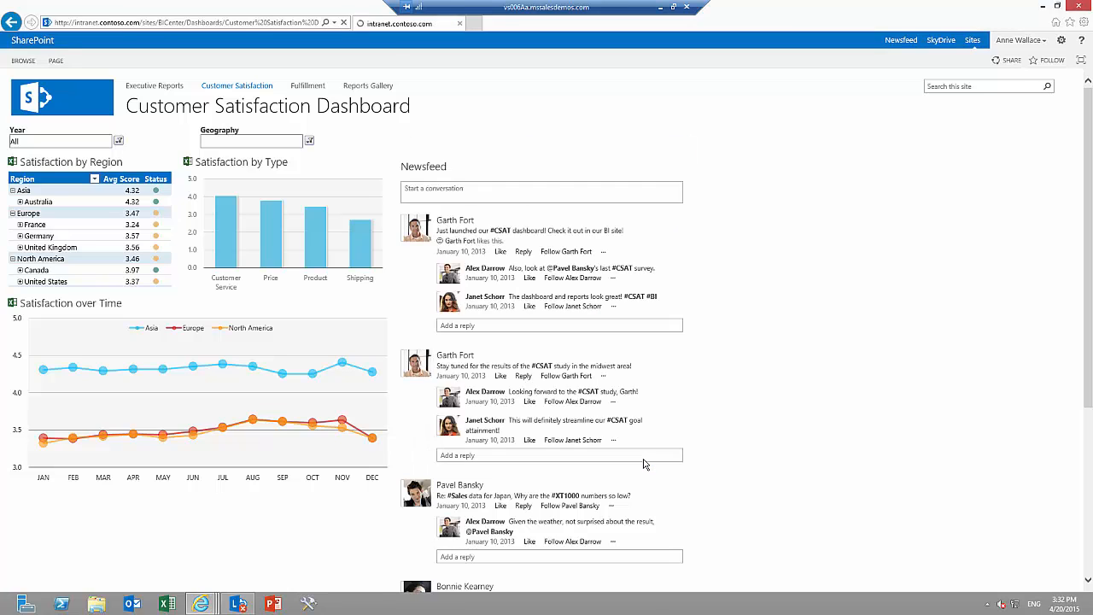
Set the Geography filter to United States under North America, and expand the country into its states in the Satisfaction by Region table.
click(310, 141)
click(446, 261)
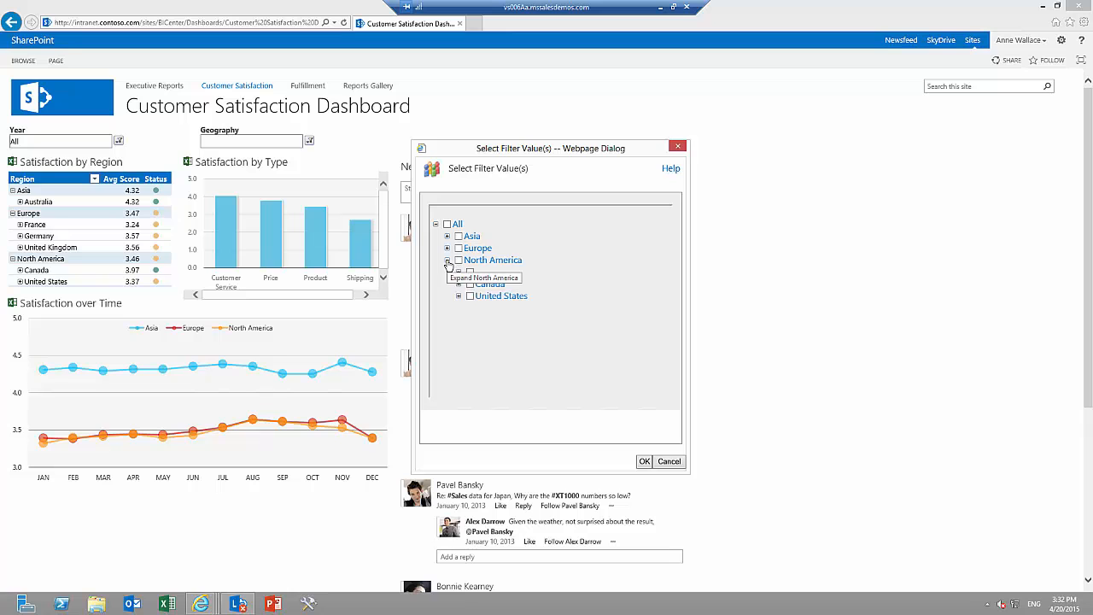
click(470, 295)
click(645, 461)
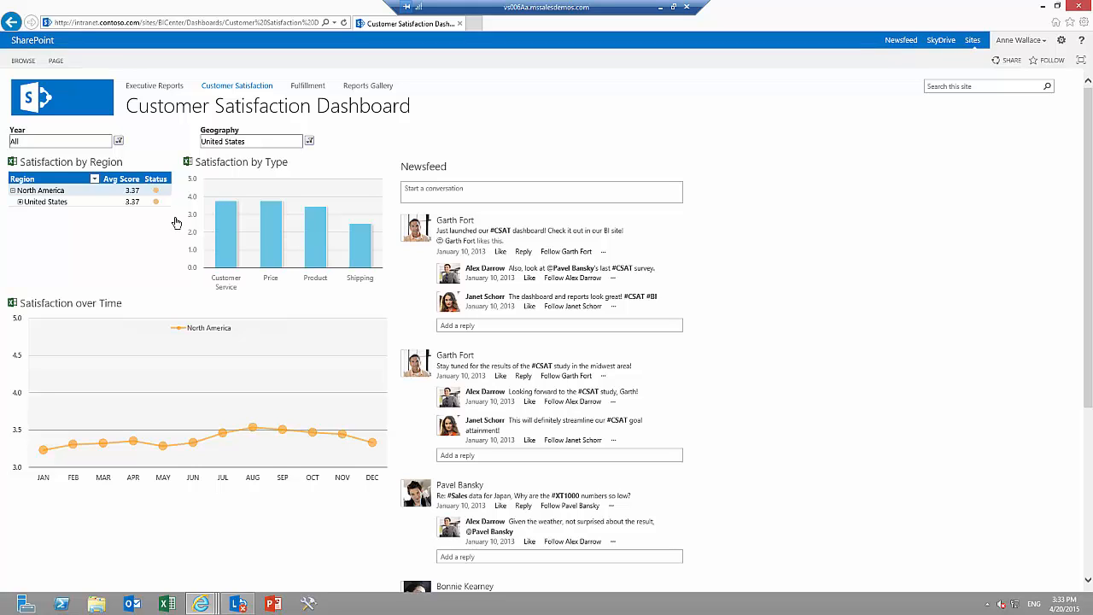
click(21, 202)
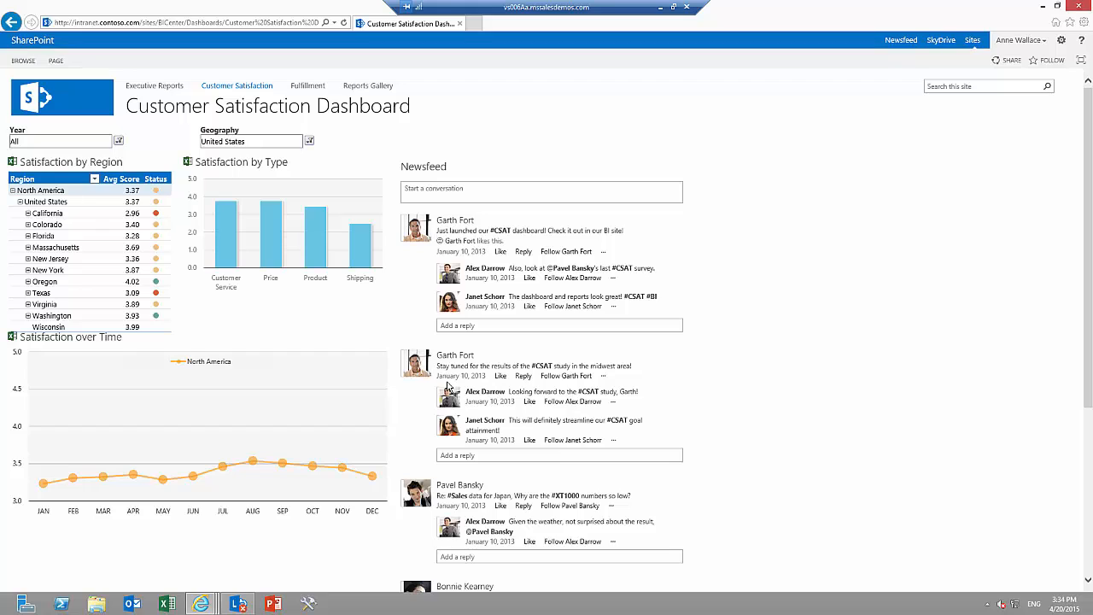
Start a newsfeed post on the Customer Satisfaction dashboard that mentions the Web Marketing Manager.
click(464, 201)
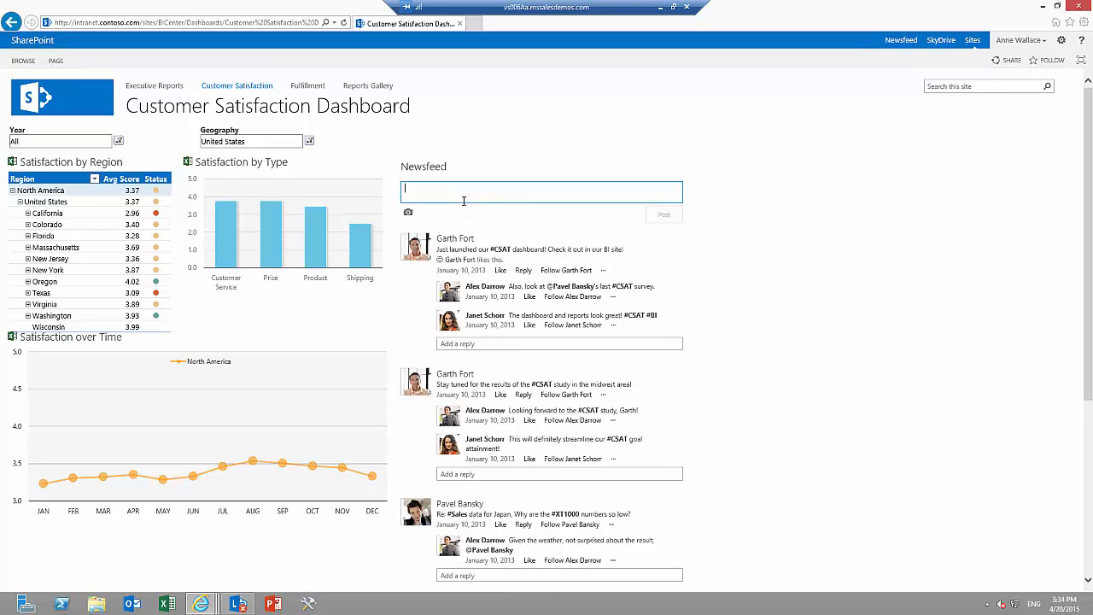
text(@)
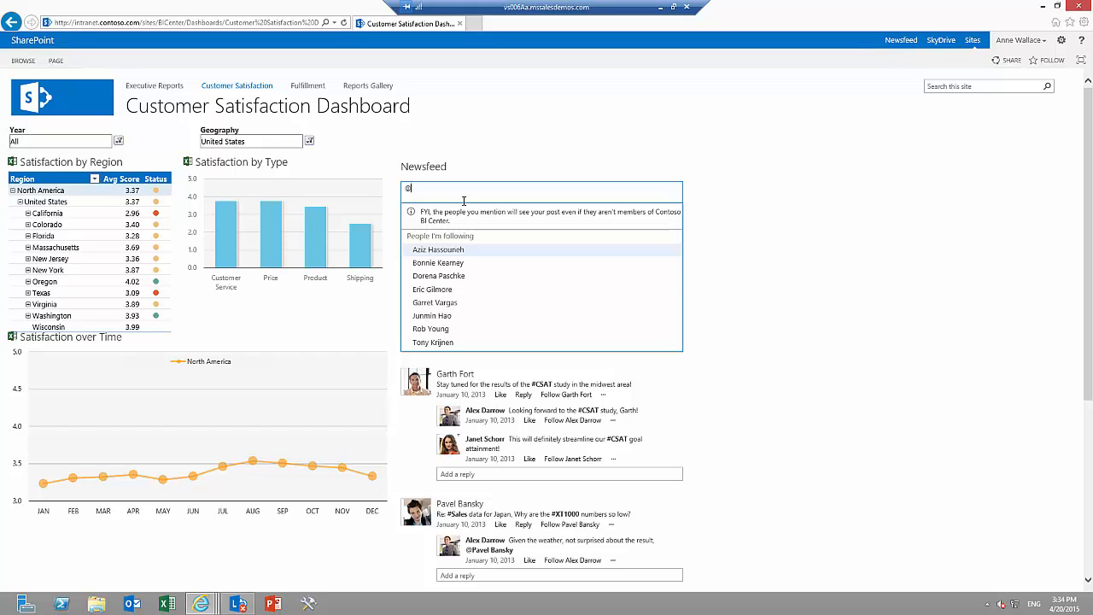
text(ga)
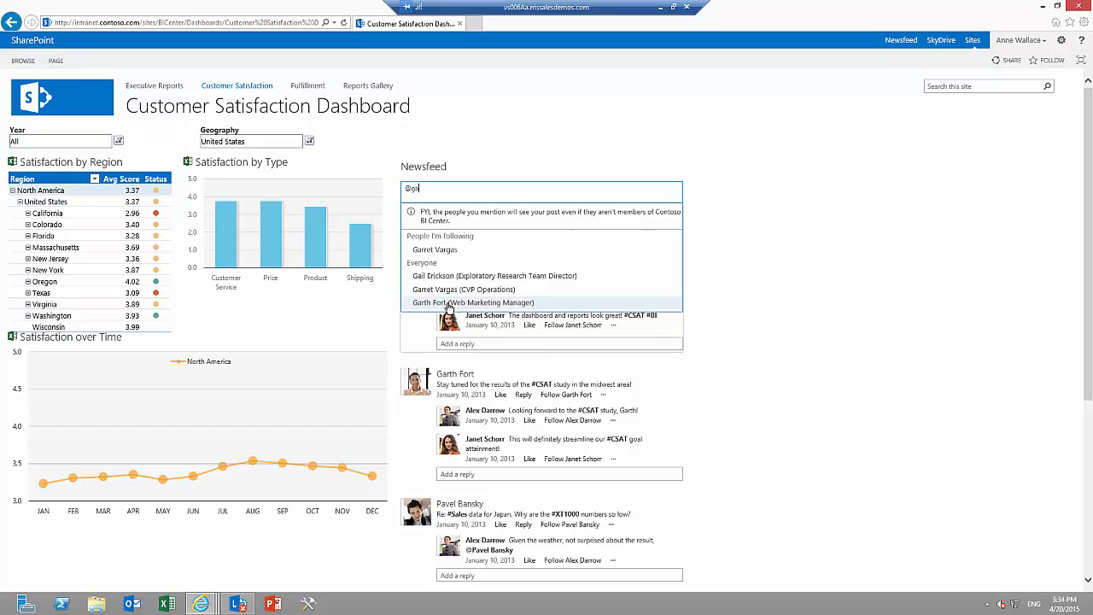
click(449, 304)
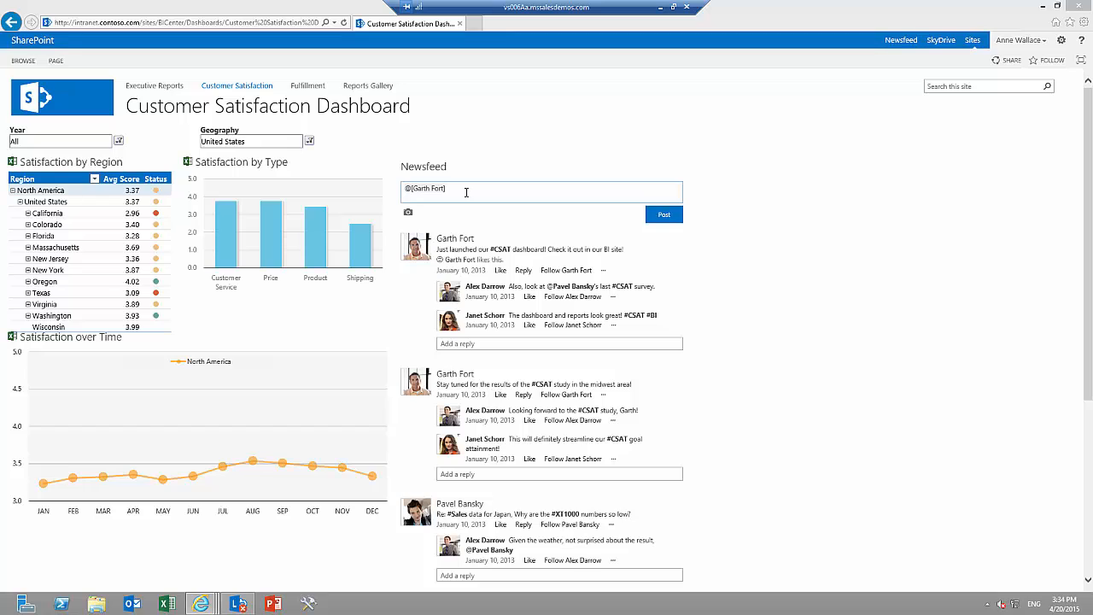
Complete the post with "Please investigate low #CSAT scores in California.", using the existing #CSAT tag, and publish it.
text(Please investigate)
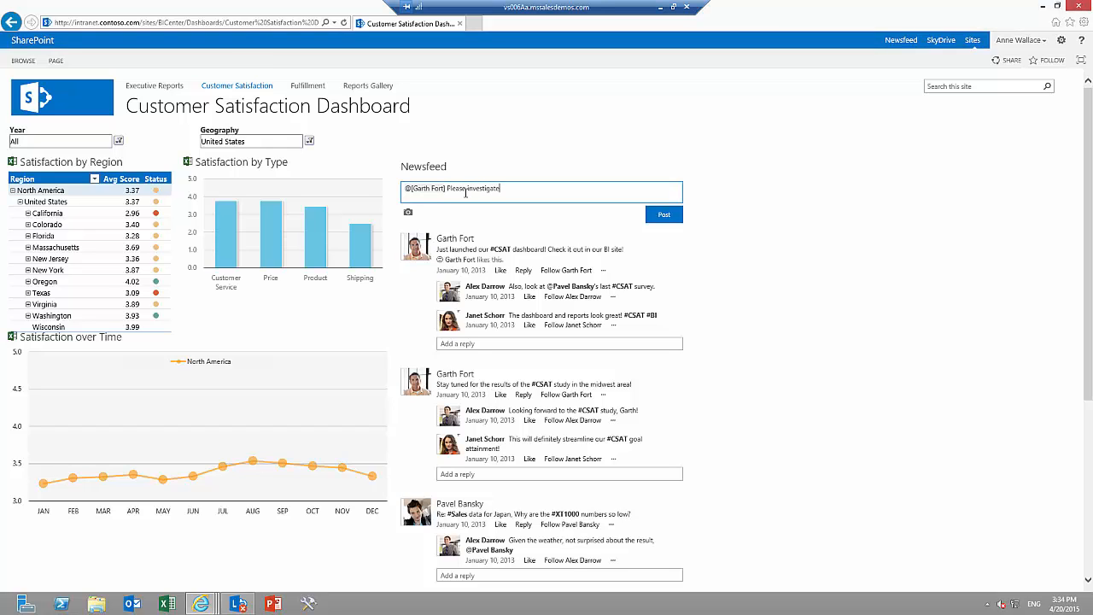
text( low #C)
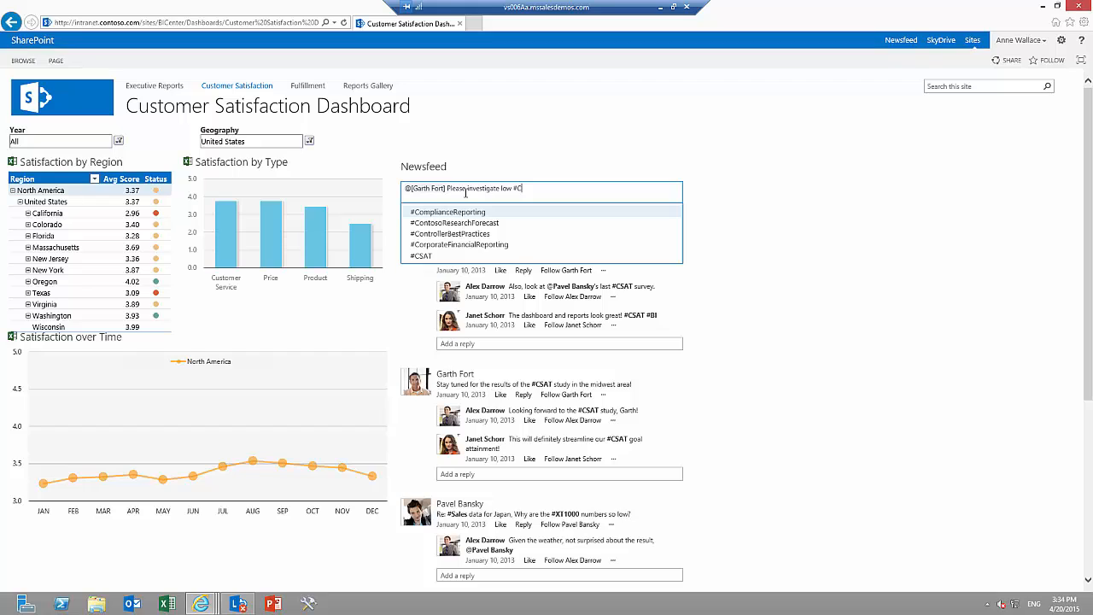
click(459, 257)
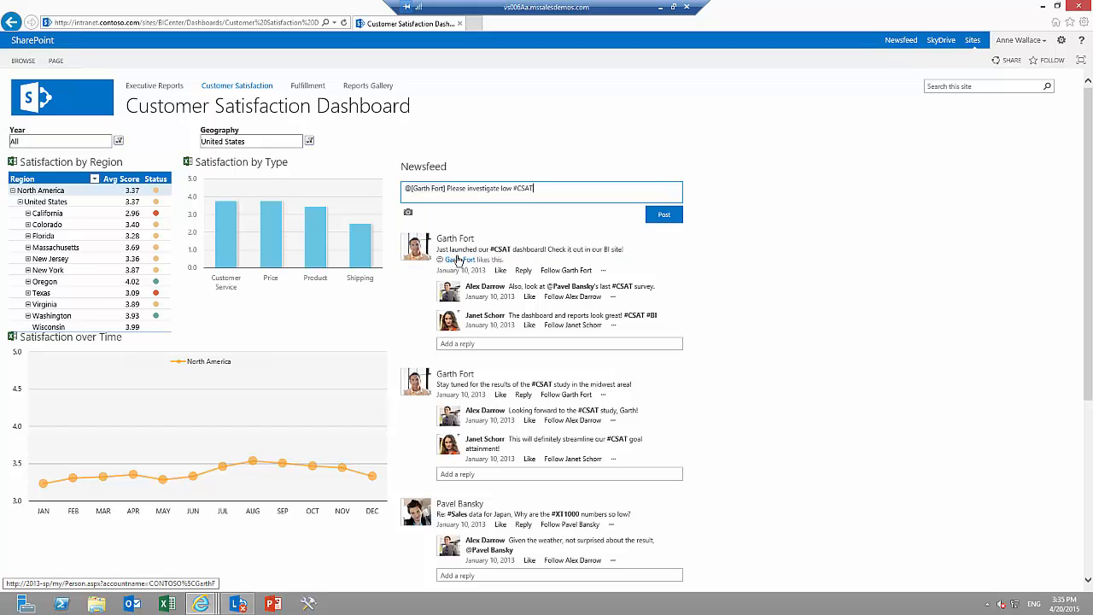
text(scores in California.)
click(664, 214)
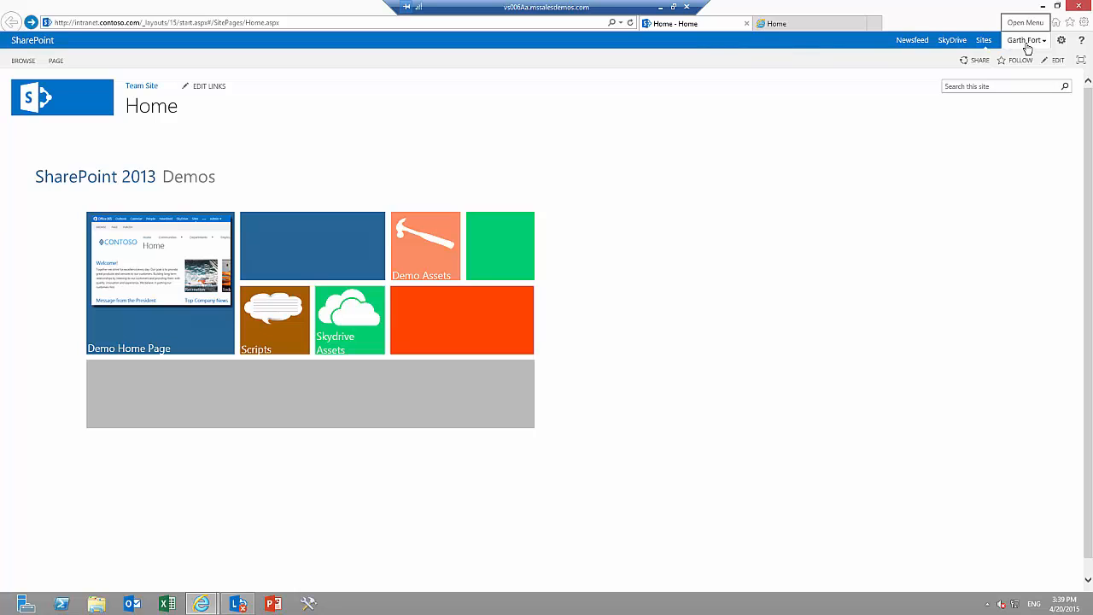
Open the mentioned colleague's personal newsfeed and view the posts that mention him.
click(913, 43)
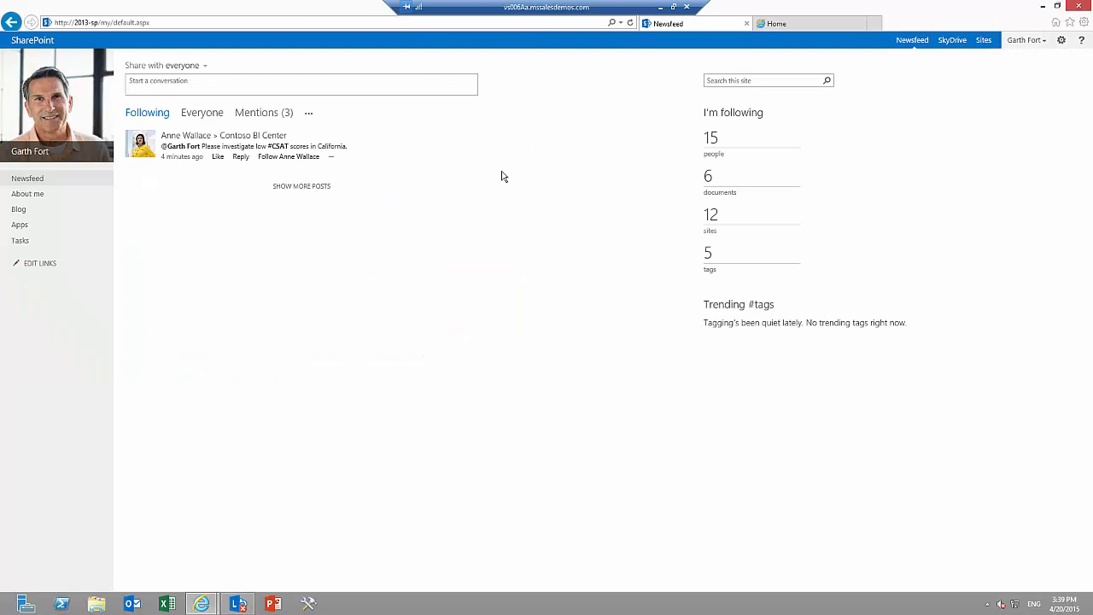
click(258, 115)
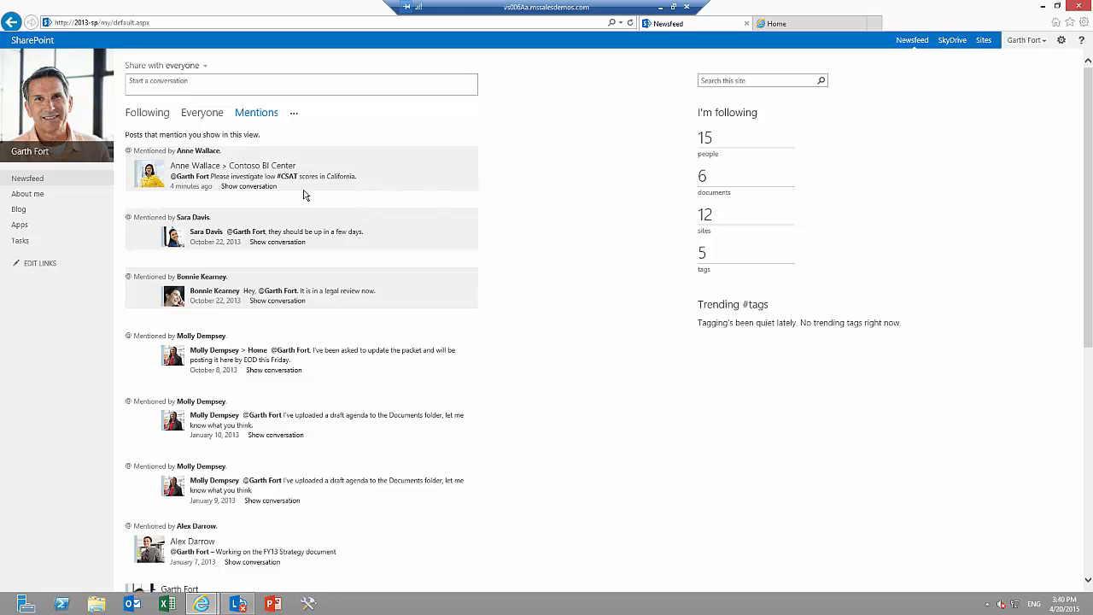
Open the Contoso BI Center from the list of followed sites, starting at the Contoso home page.
click(790, 26)
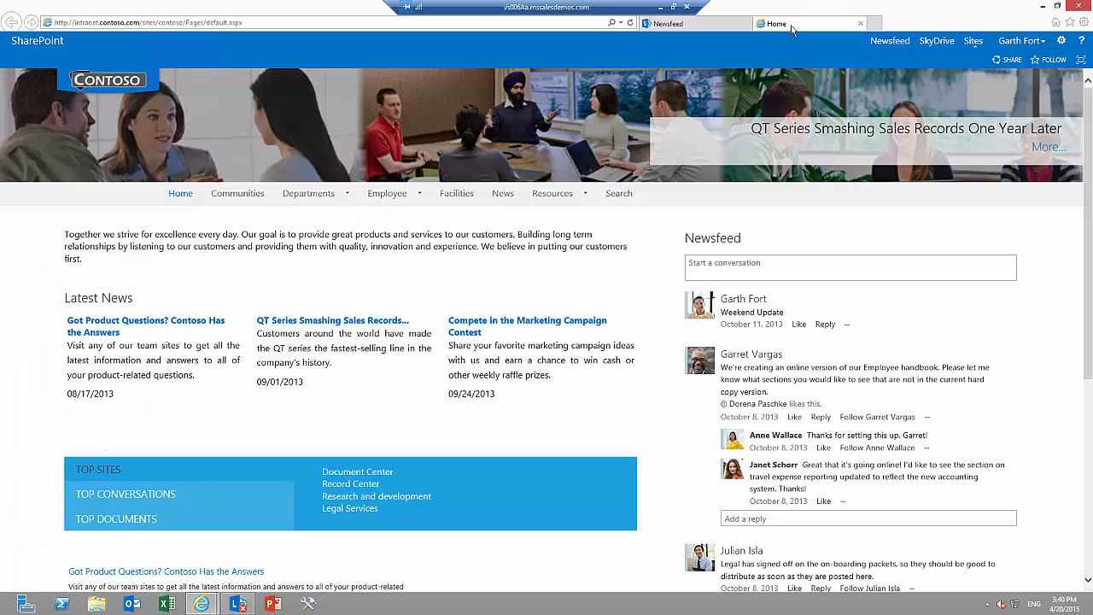
click(974, 42)
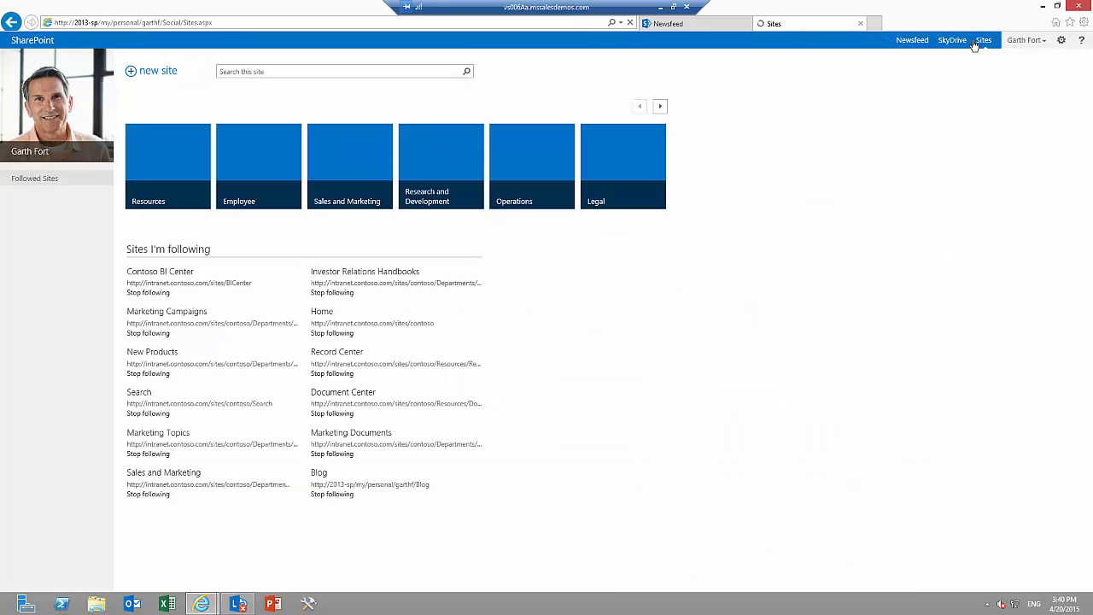
click(174, 274)
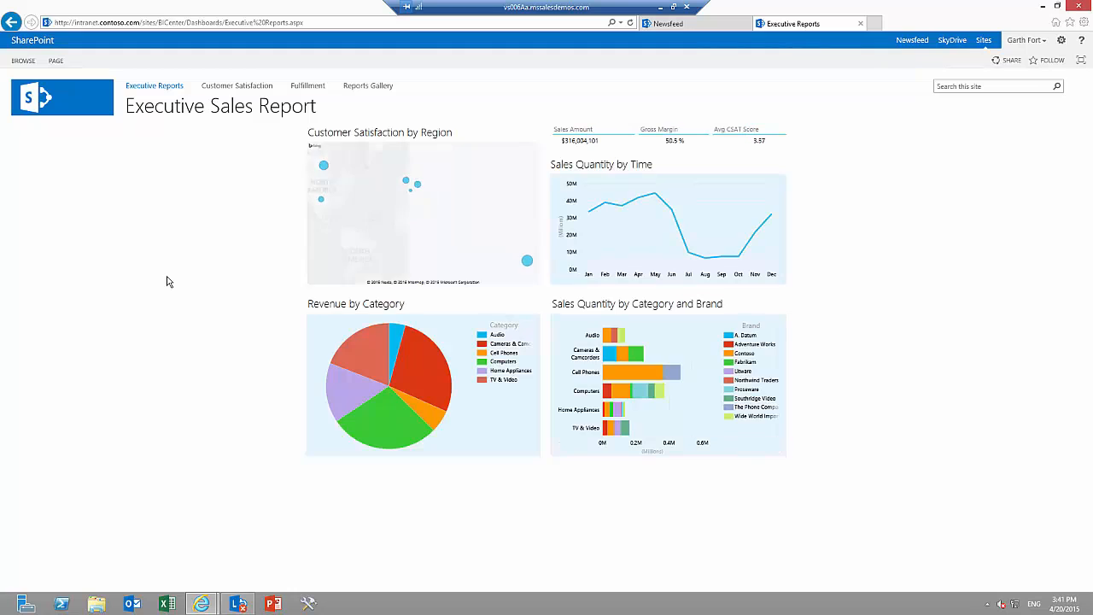
Open the Order Fulfillment Status diagram from the Fulfillment dashboard in the full web viewer and allow its data refresh.
click(304, 90)
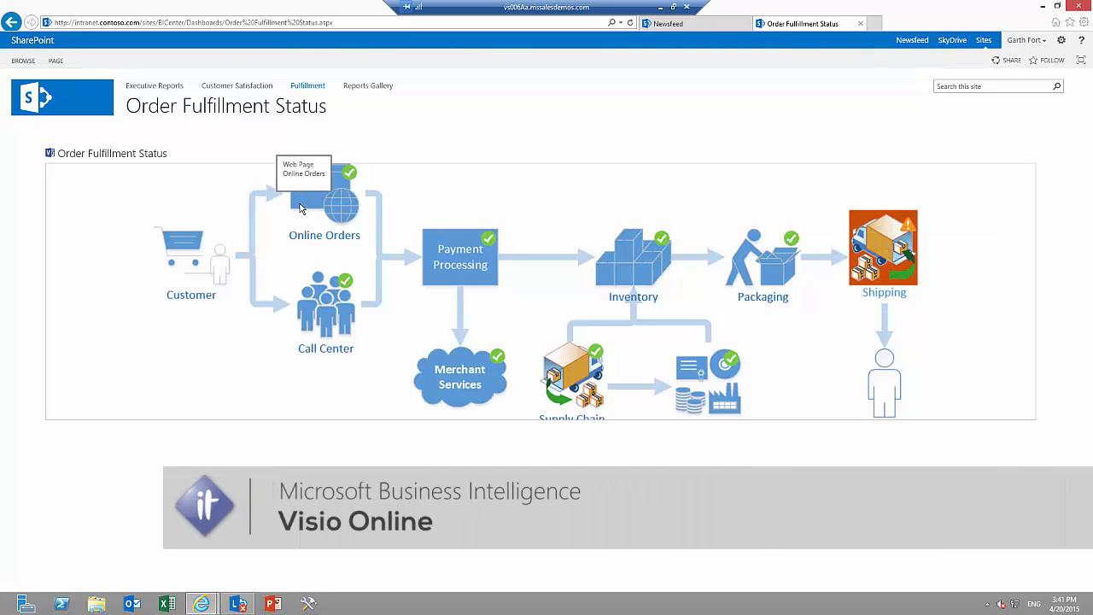
click(118, 161)
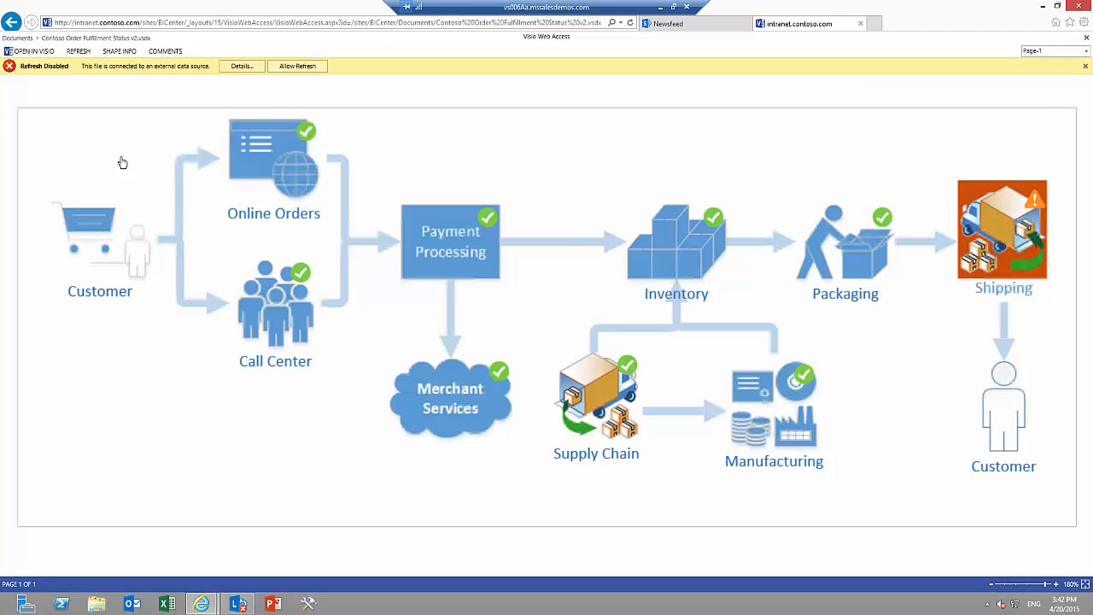
click(292, 69)
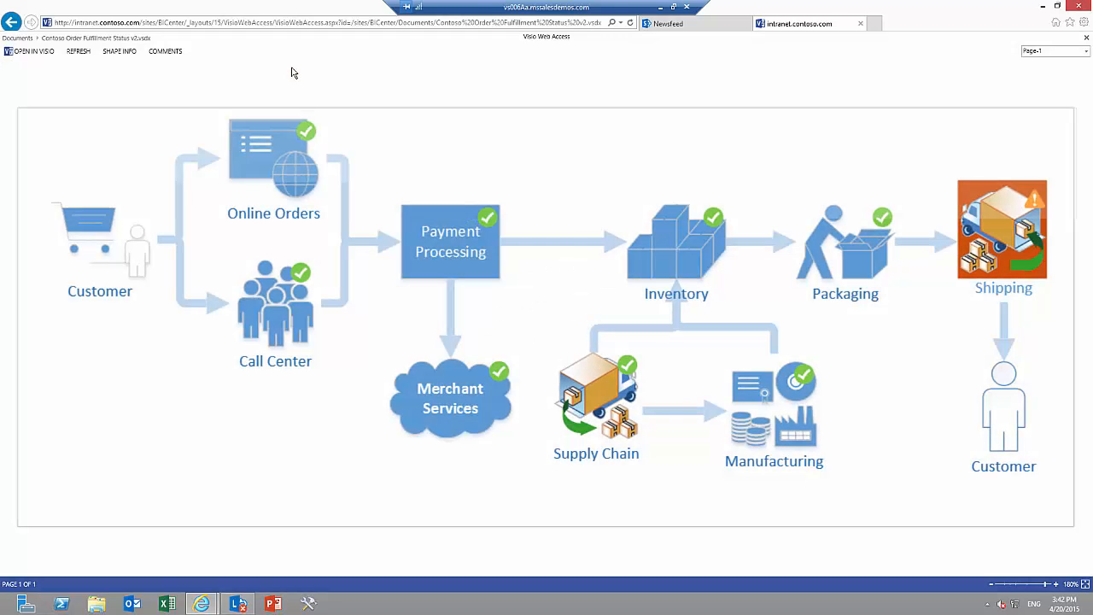
Show the Shipping shape's information and enlarge the pane enough to read all its shape data.
click(1005, 242)
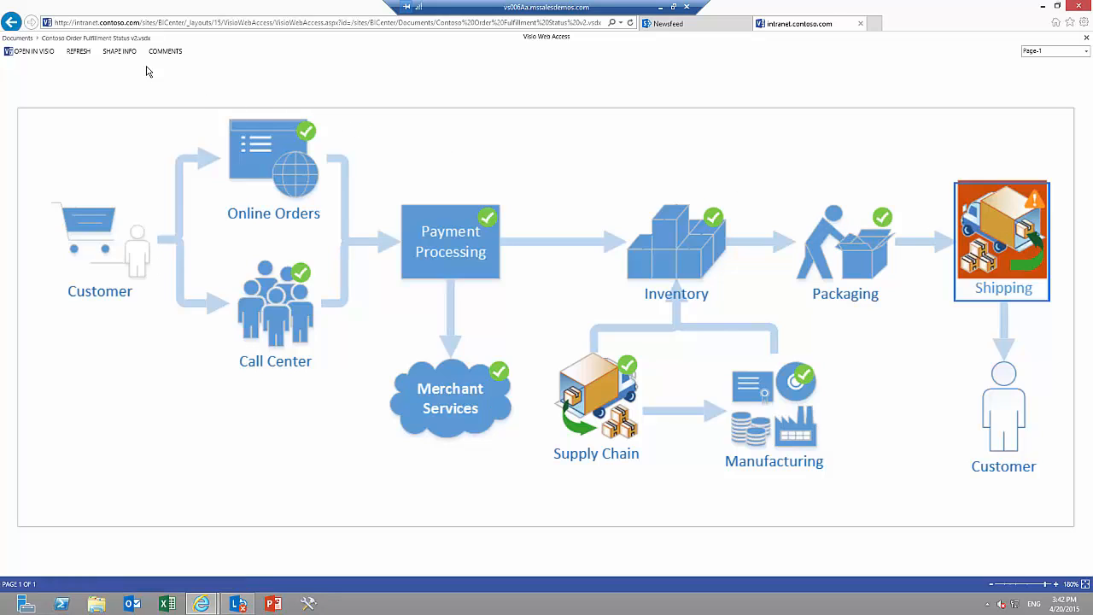
click(124, 53)
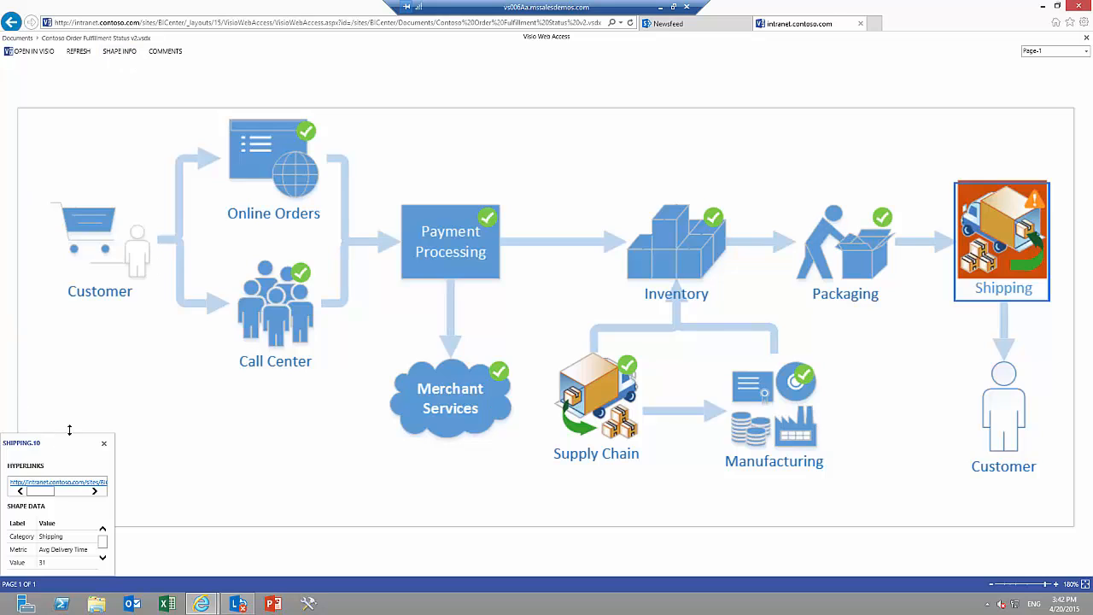
drag(70, 431, 70, 390)
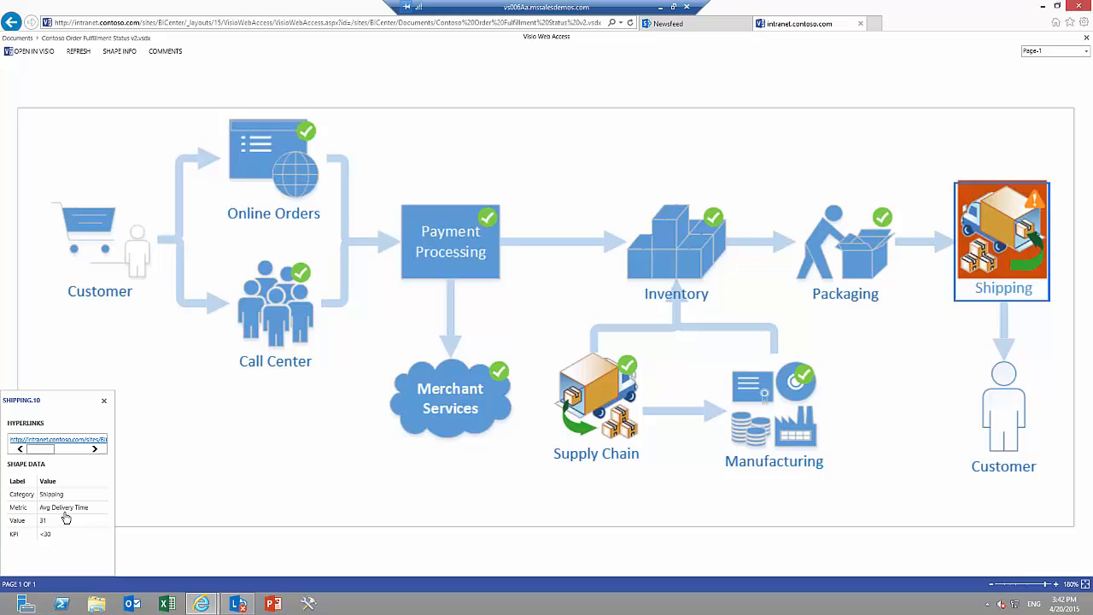
Reply "Investigating shipping issues now" to the shipping bottleneck comment thread, save it and close the comments.
click(165, 53)
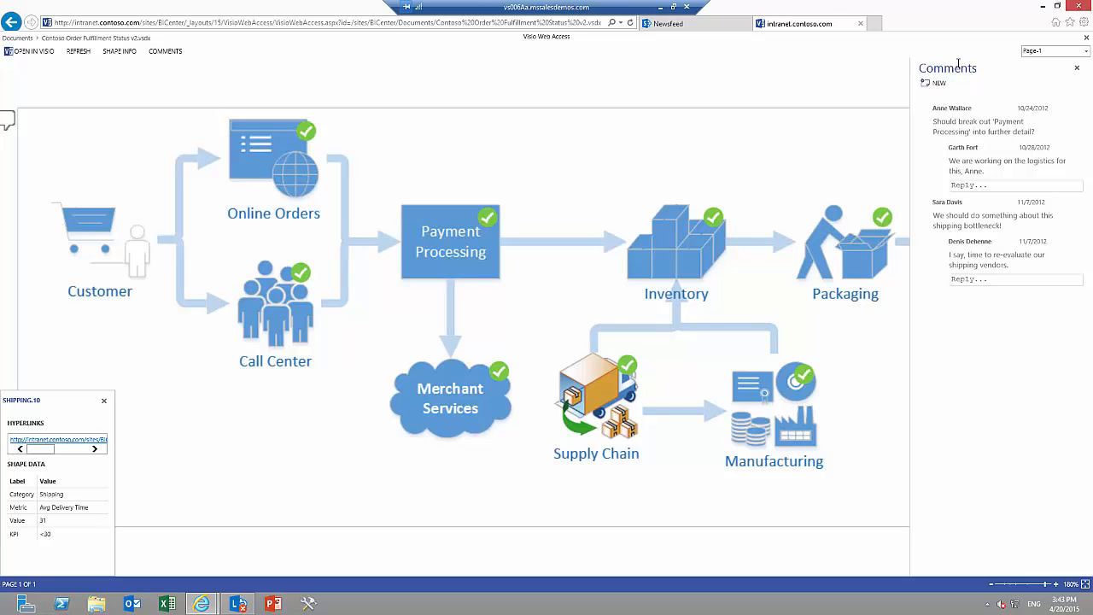
click(940, 91)
click(991, 256)
text(Investigating)
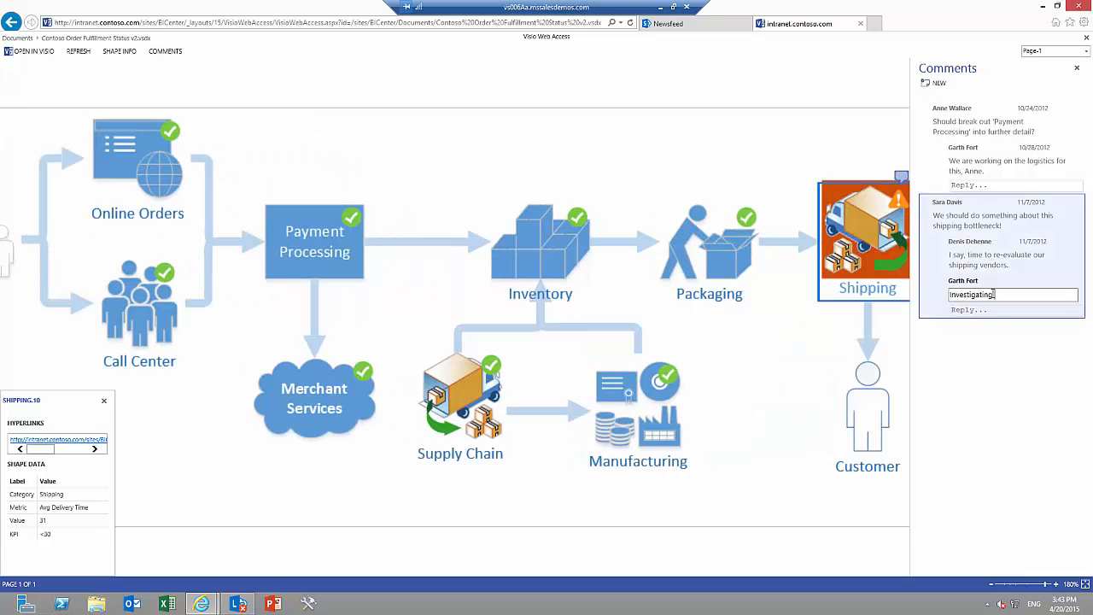
text( shipping issues now)
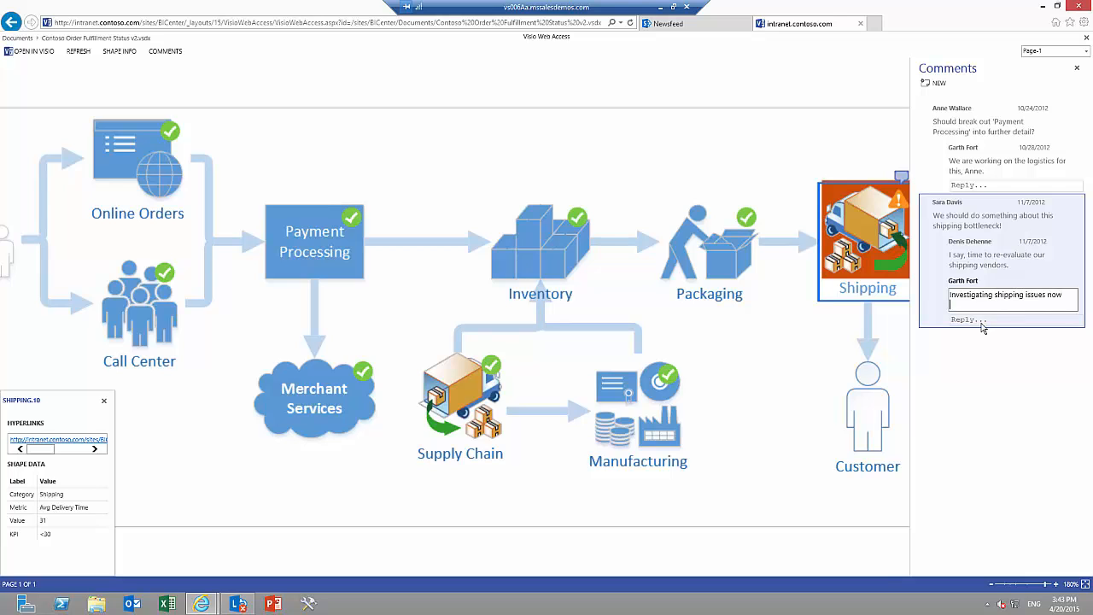
key(Return)
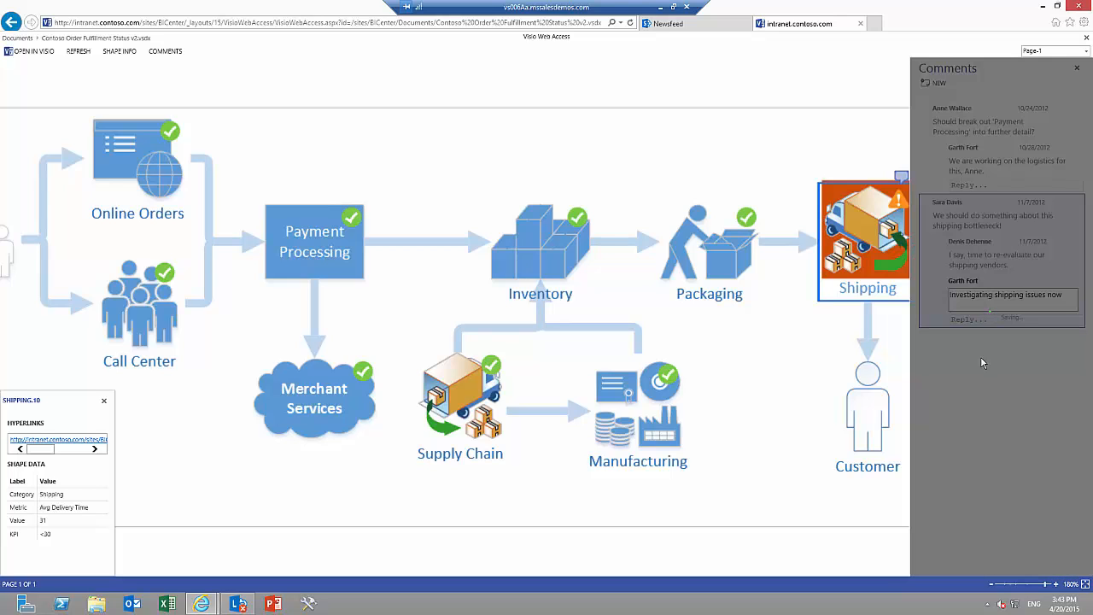
click(1078, 69)
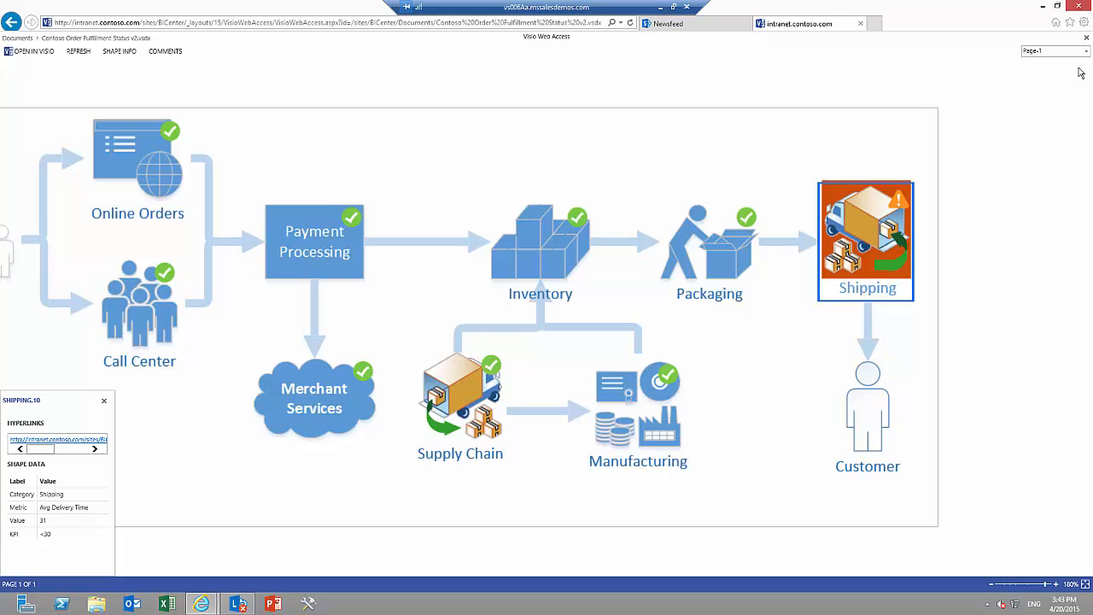
Follow the Shipping shape's link to the Reports Gallery and open Average CSAT Scores from Contoso Sales and CSAT Analysis.
click(865, 223)
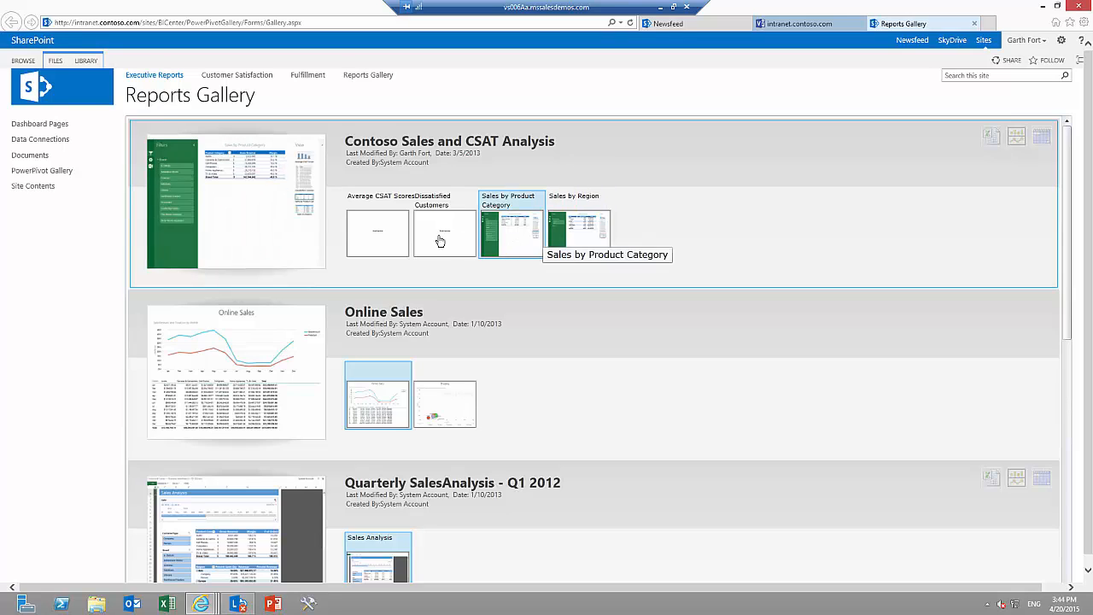
click(385, 238)
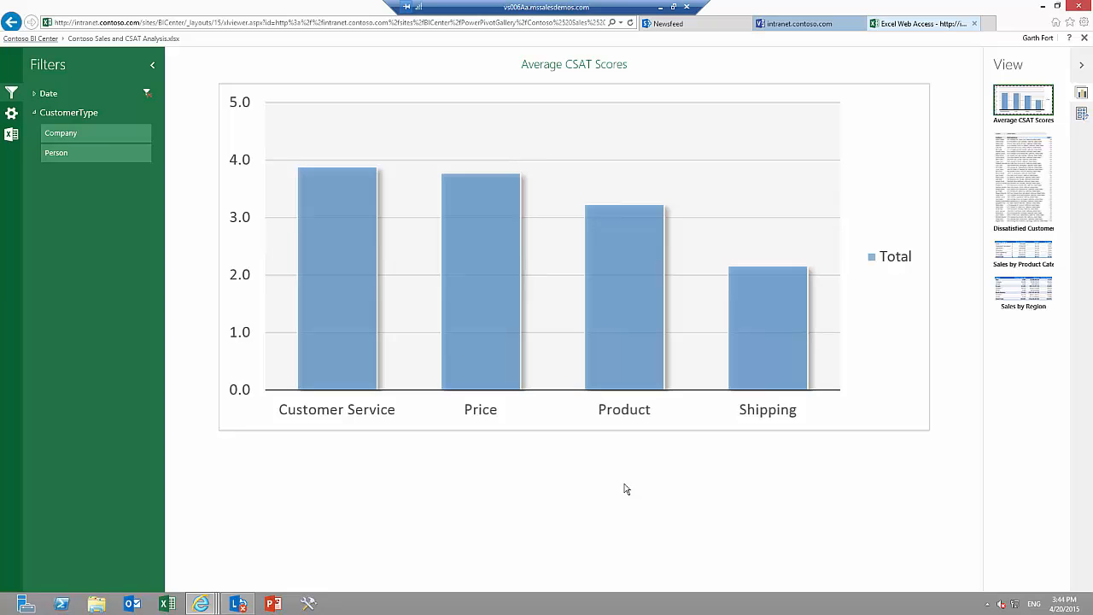
Look through the workbook's Dissatisfied Customers, Sales by Product Category and Sales by Region views, and return to Average CSAT Scores.
click(1032, 206)
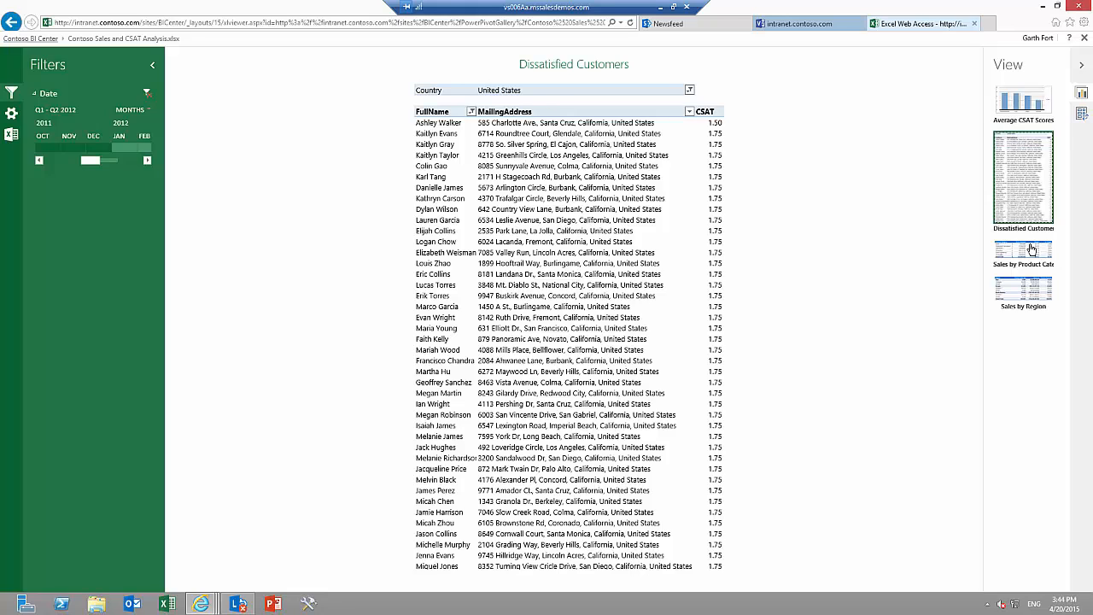
click(1032, 249)
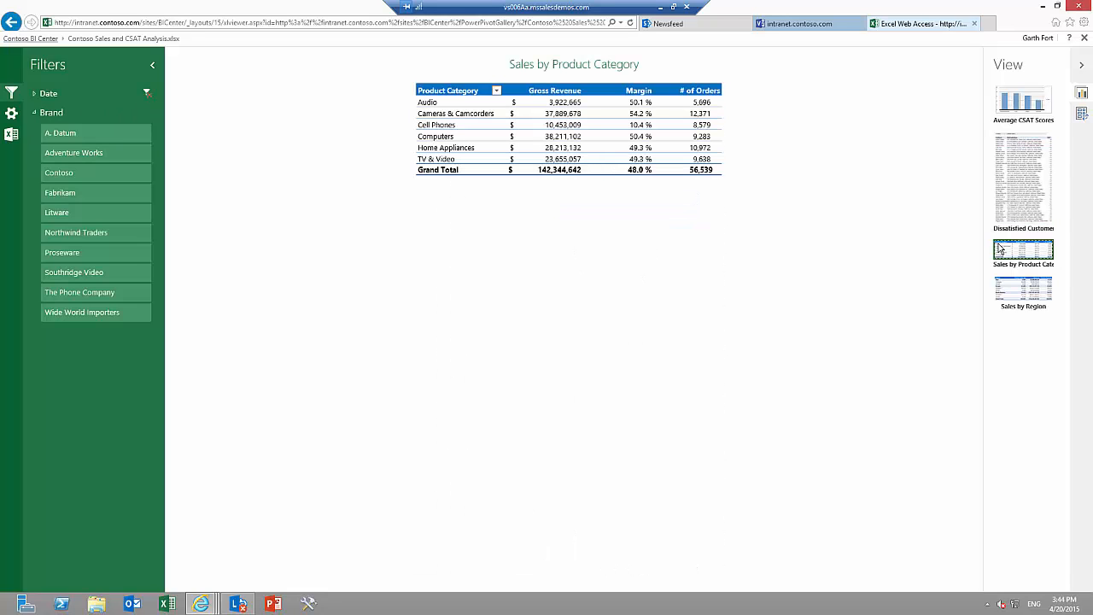
click(1015, 287)
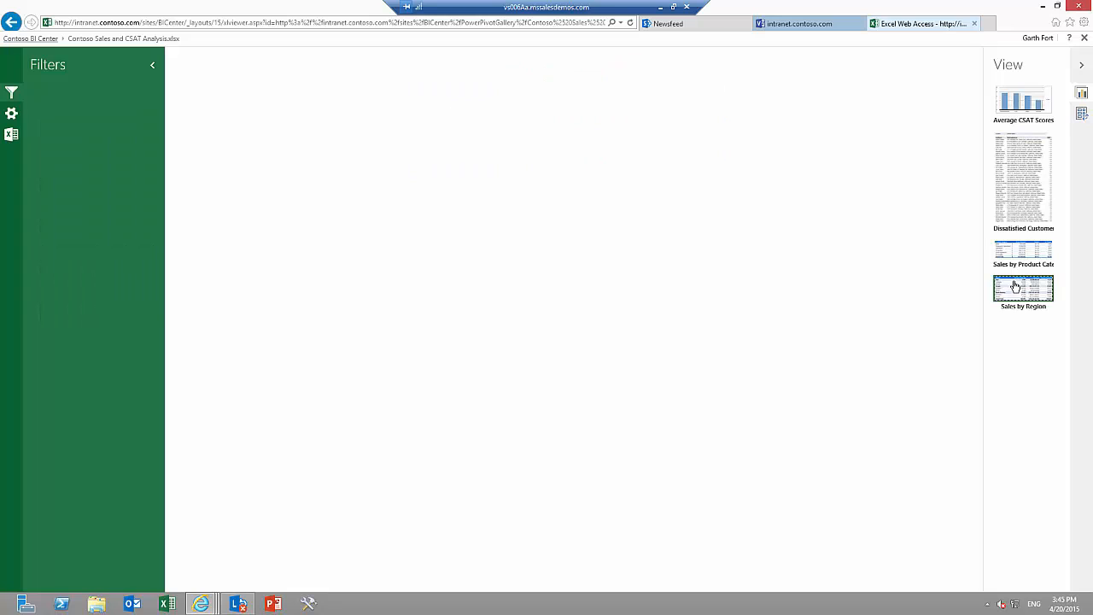
click(1037, 104)
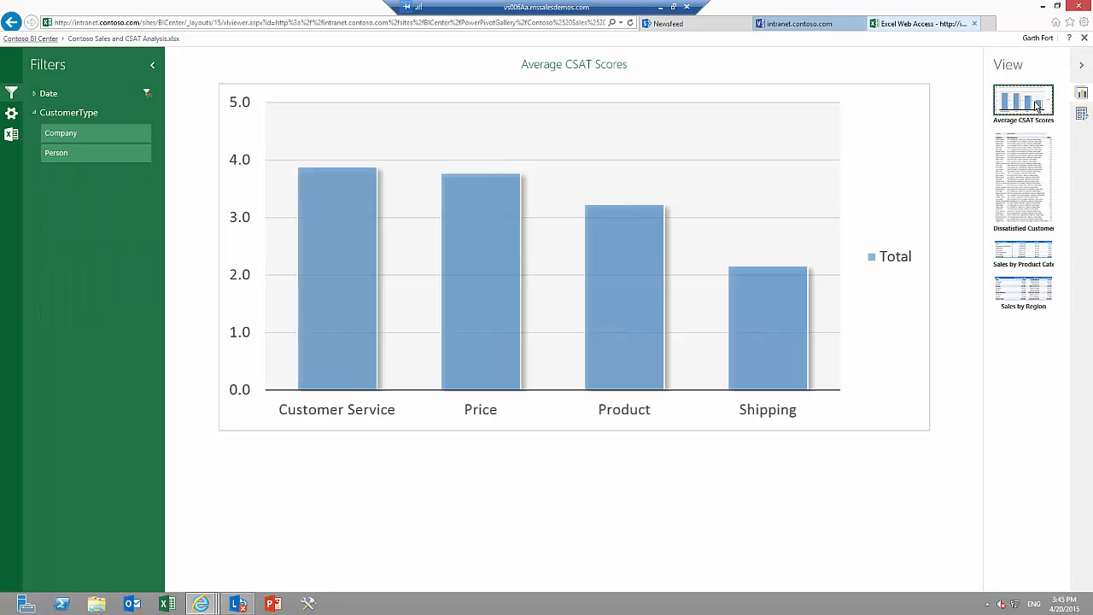
Switch the Date timeline filter to quarters and extend its range to Q3 2011 - Q2 2012.
click(35, 94)
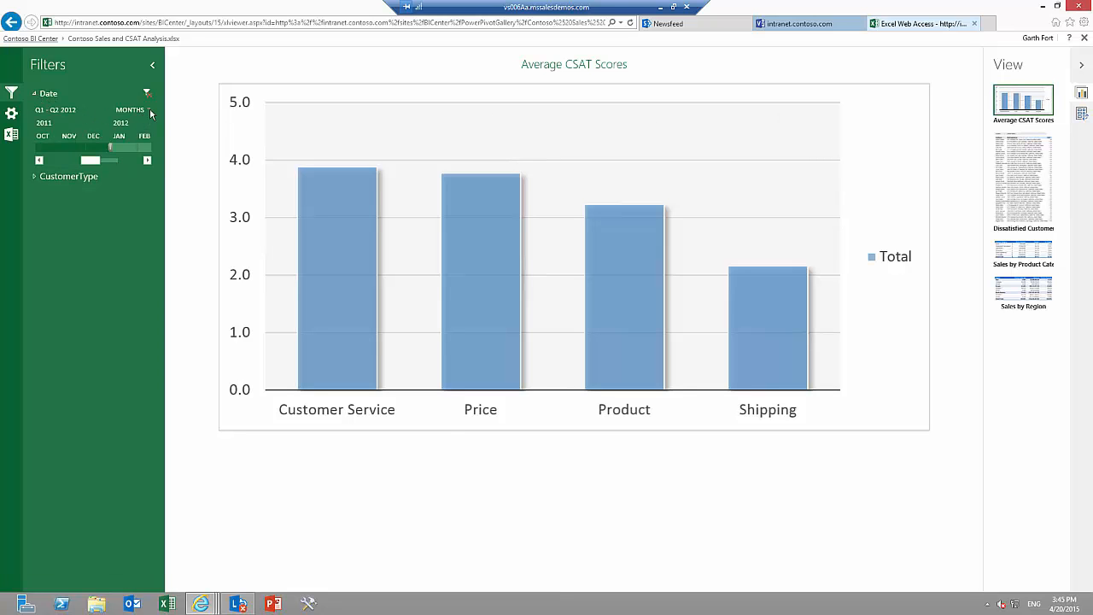
click(149, 111)
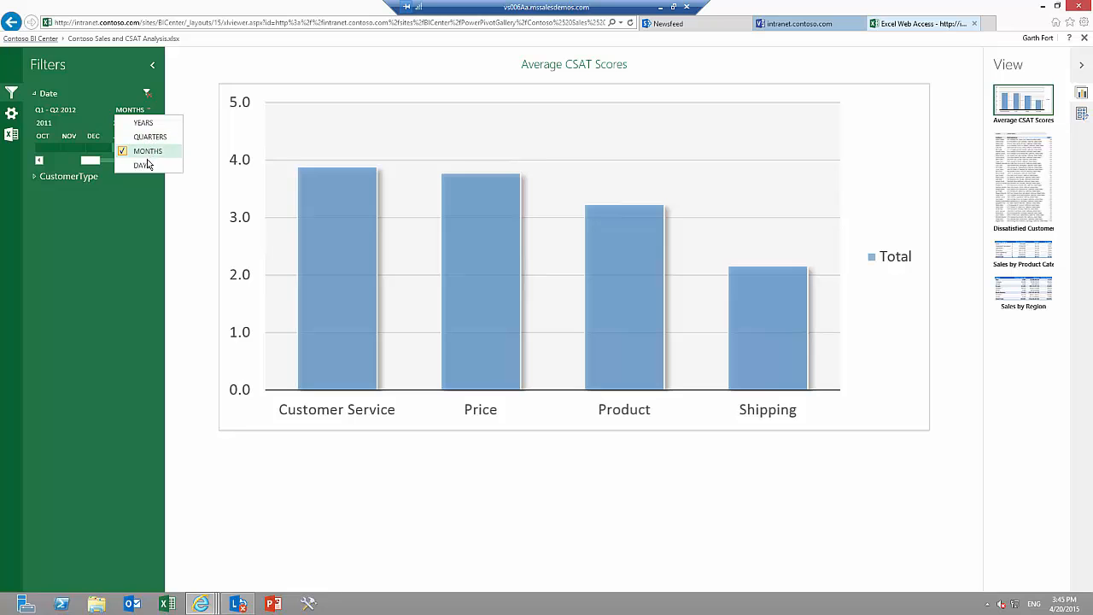
click(148, 137)
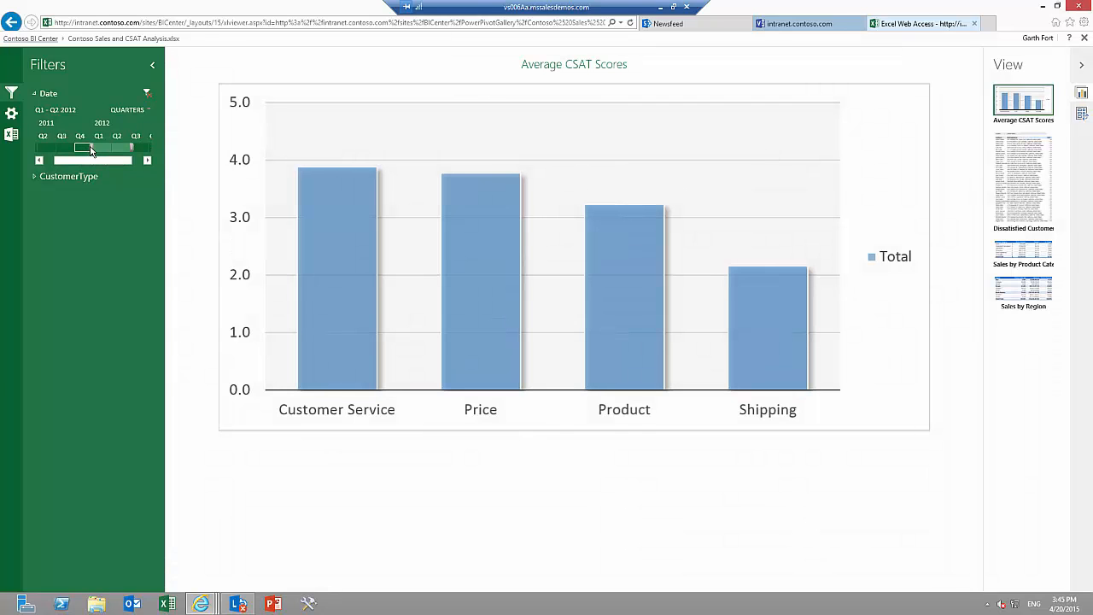
drag(92, 147, 58, 146)
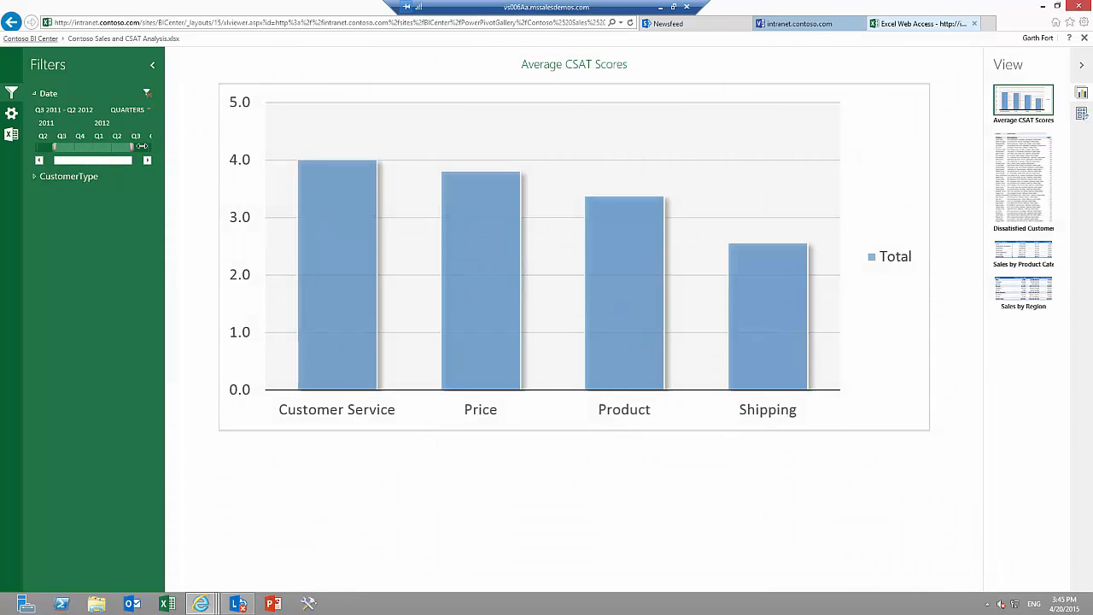
Extend the Date range to Q3 2011 - Q3 2012 and drill the Shipping bar down to ShippingMethod with Quick Explore.
drag(132, 147, 149, 149)
mouse_move(782, 321)
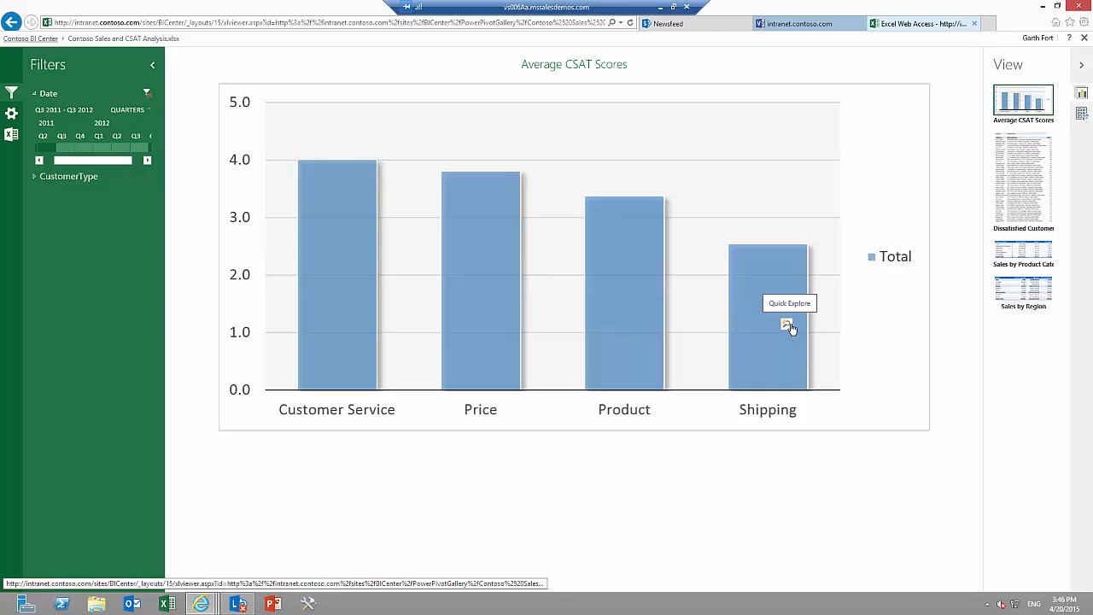
click(786, 326)
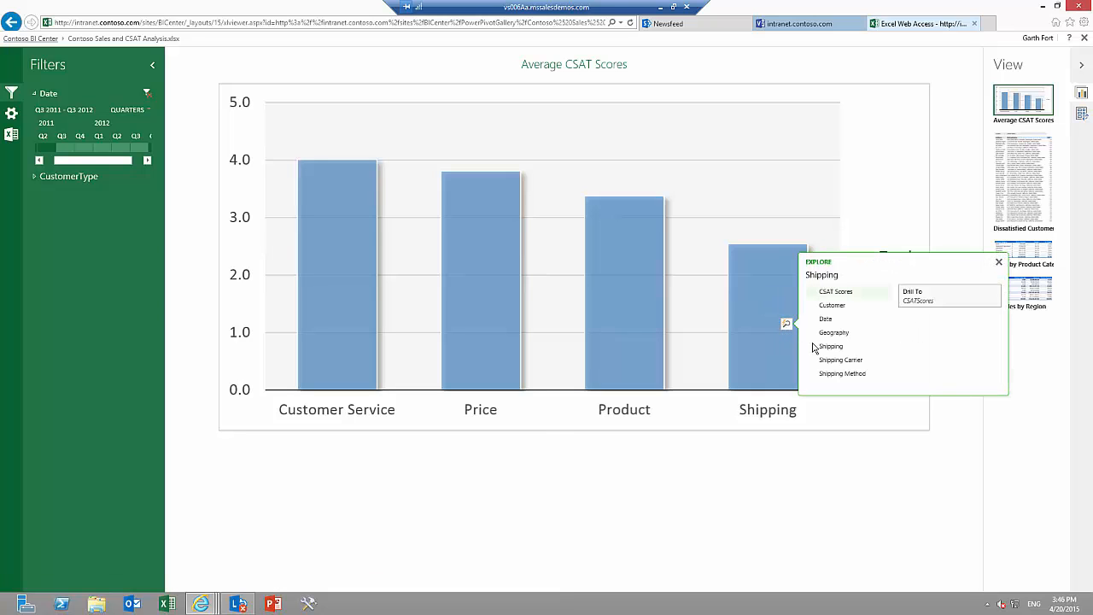
click(813, 374)
click(849, 381)
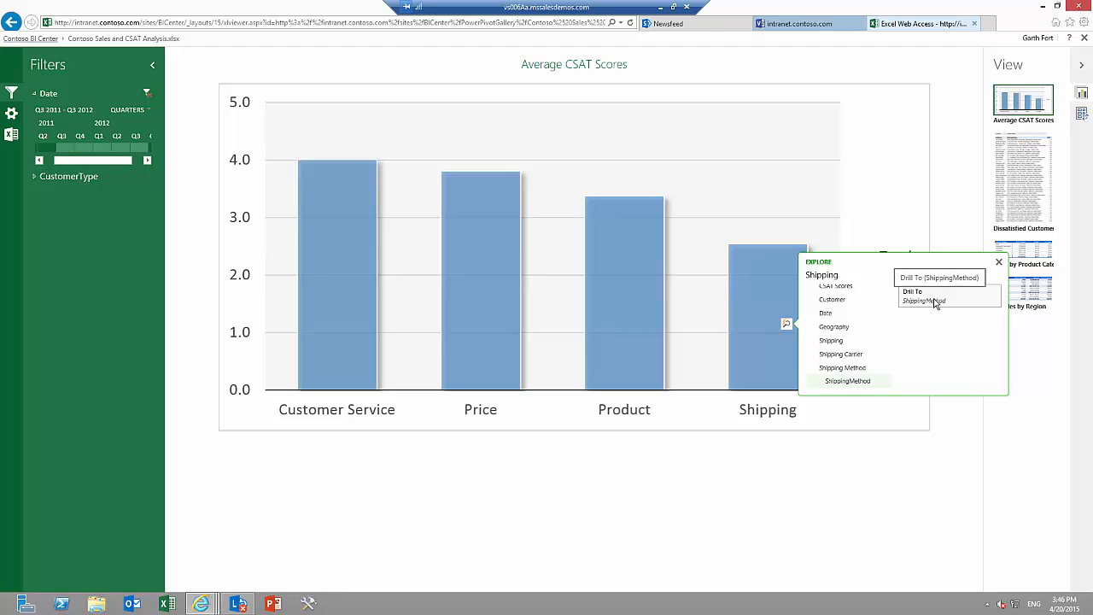
click(937, 302)
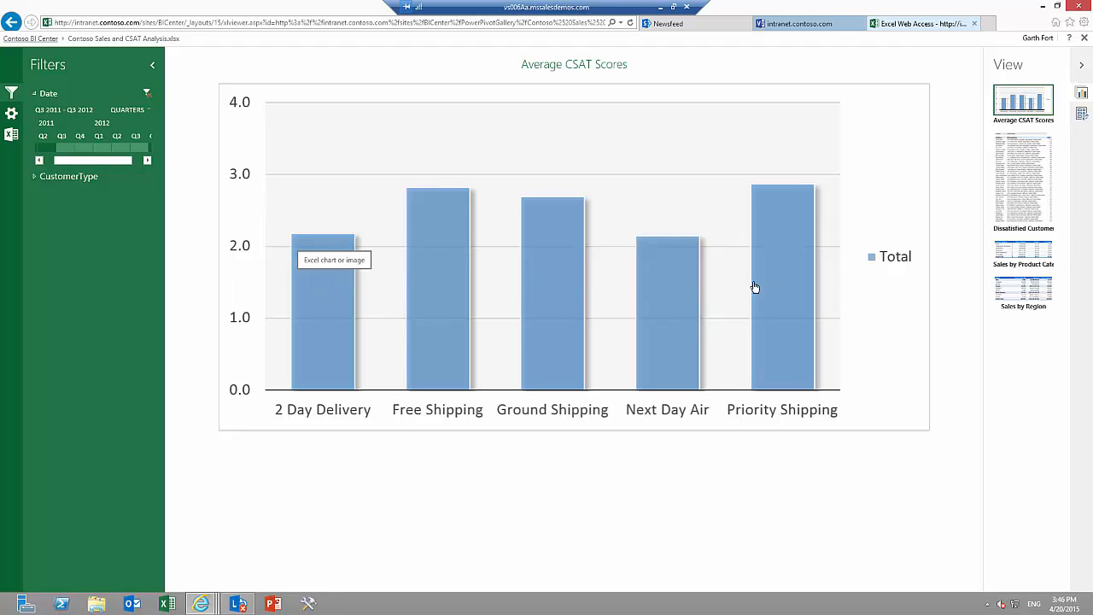
Drill the Next Day Air bar down to ShippingCarrier with Quick Explore.
click(690, 296)
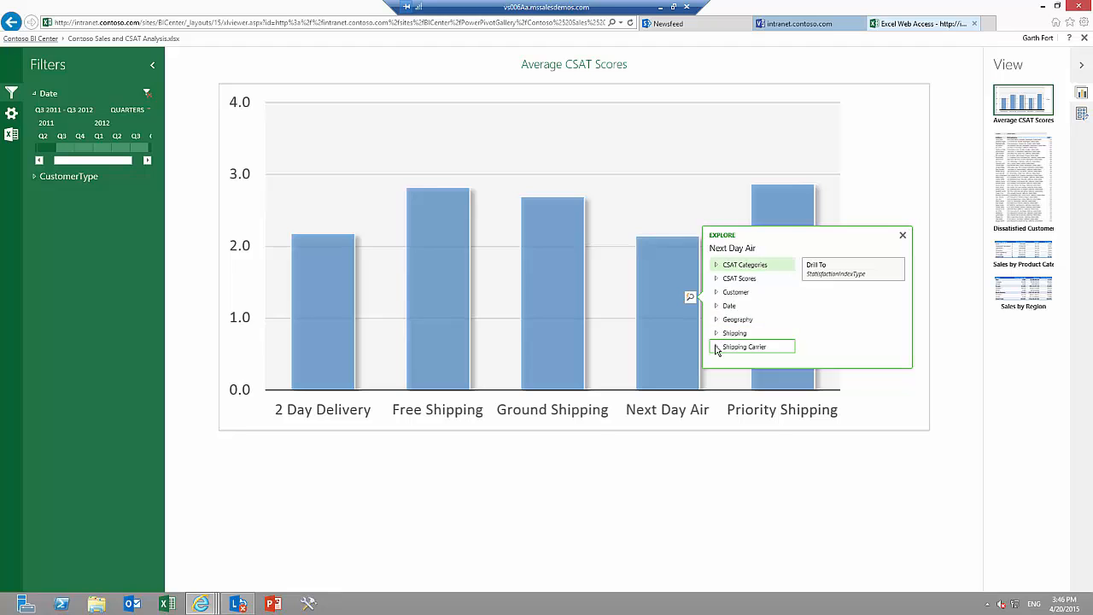
click(741, 346)
click(741, 354)
click(848, 272)
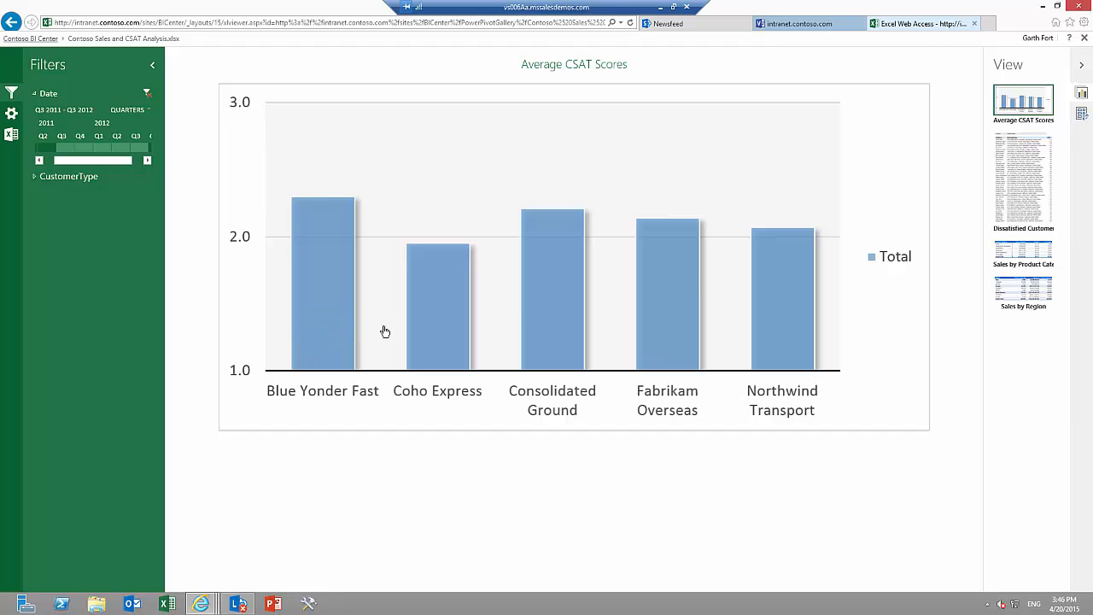
Show the chart's field list and move ShippingMethod from the filters to the legend series.
click(1082, 114)
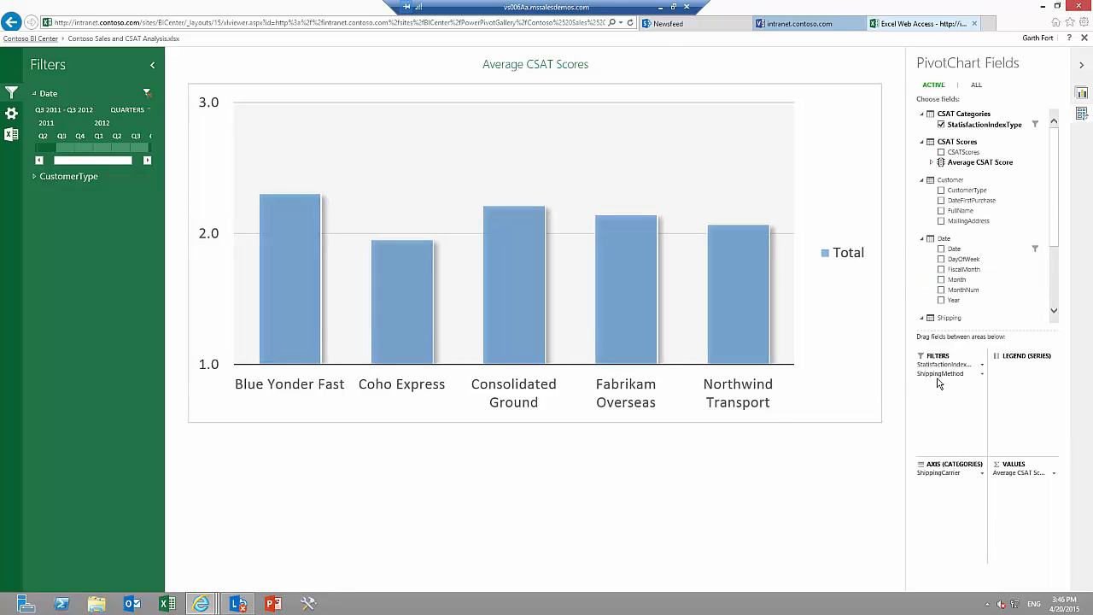
drag(939, 379, 1022, 376)
drag(1023, 376, 1023, 376)
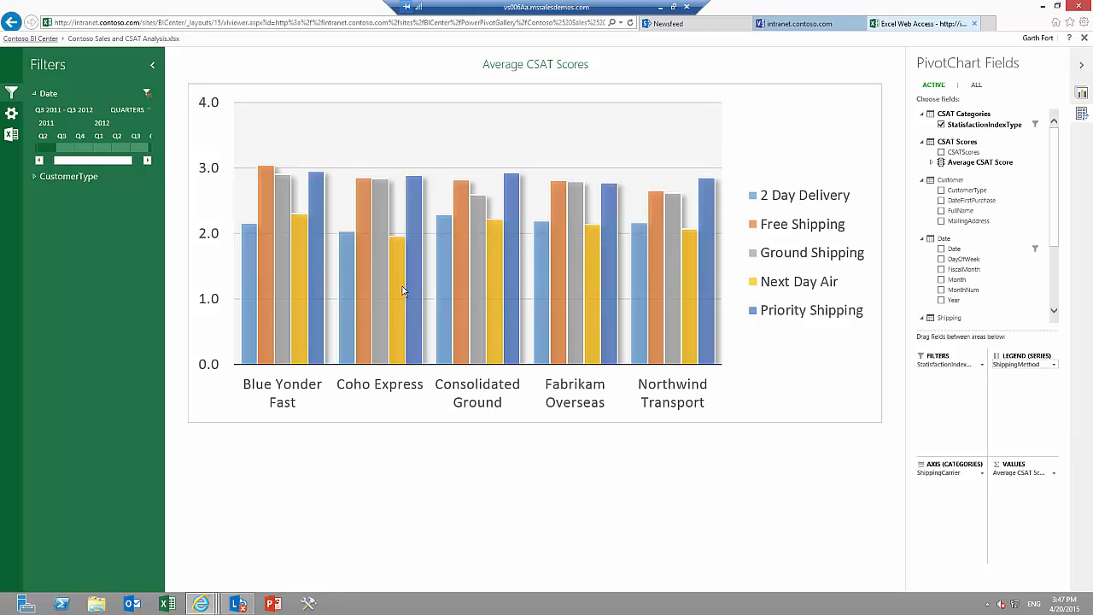
Open the Contoso Sales and CSAT Analysis workbook in desktop Excel and switch it from read-only to editing.
click(12, 135)
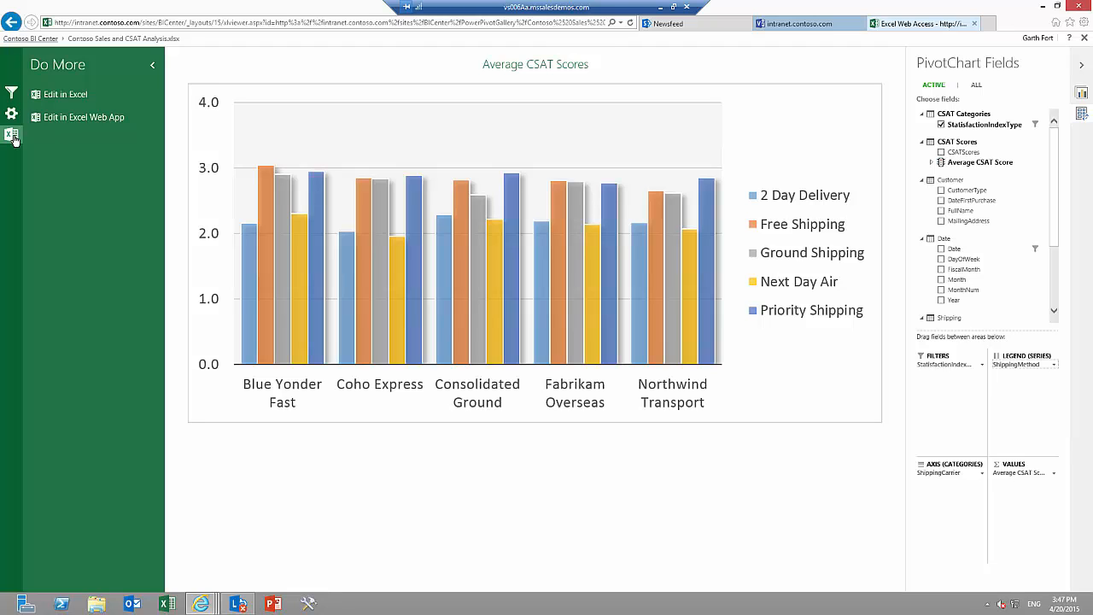
click(74, 99)
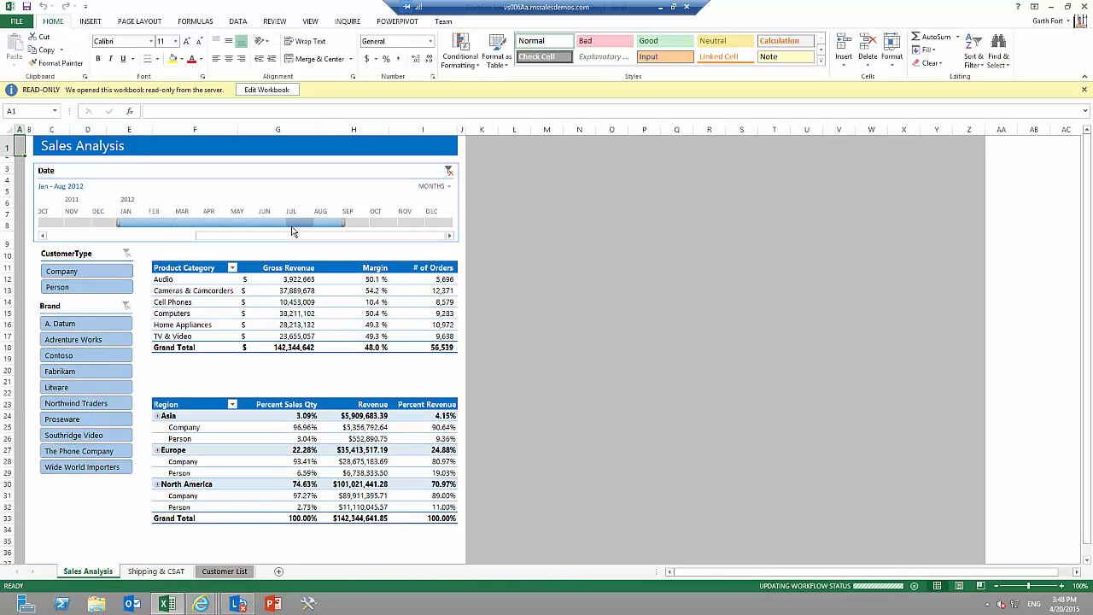
click(283, 93)
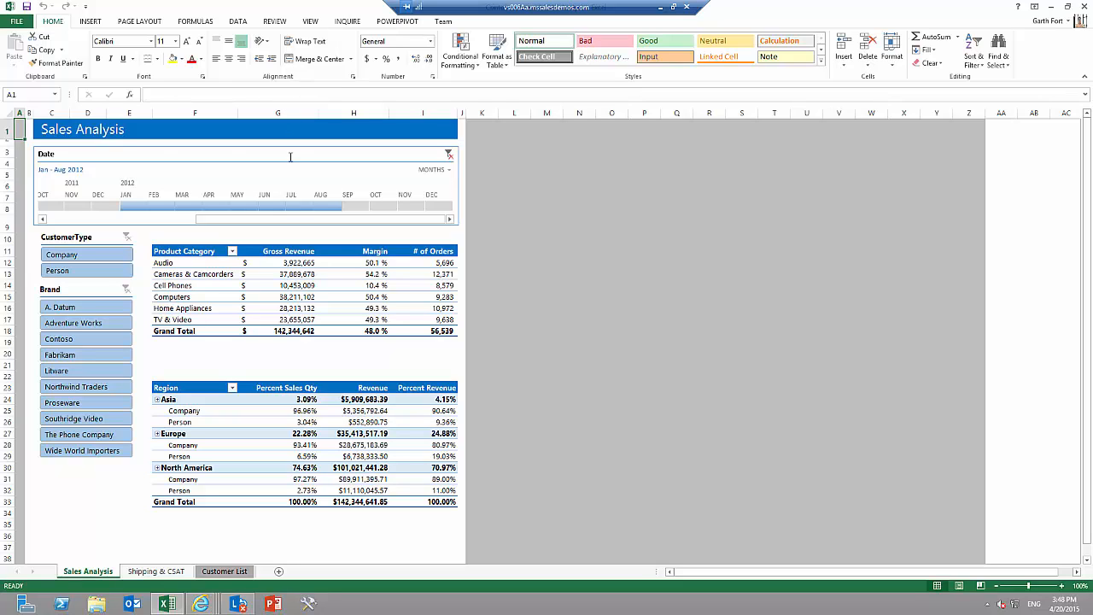
Switch the Sales Analysis Date timeline to quarters and select the range Q1 2011 through Q4 2012.
click(449, 174)
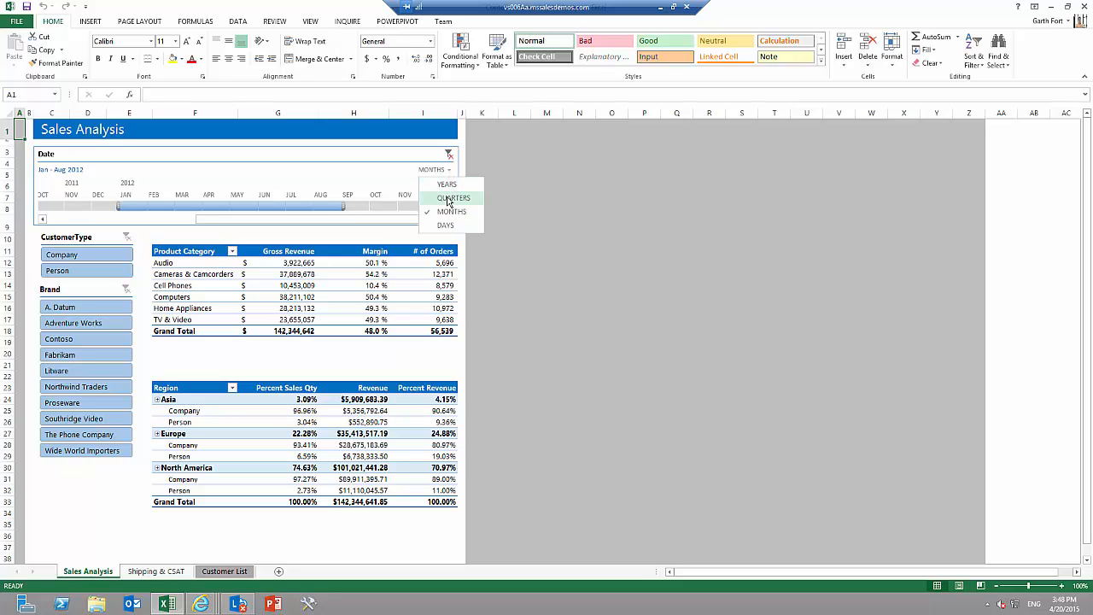
click(453, 197)
click(48, 206)
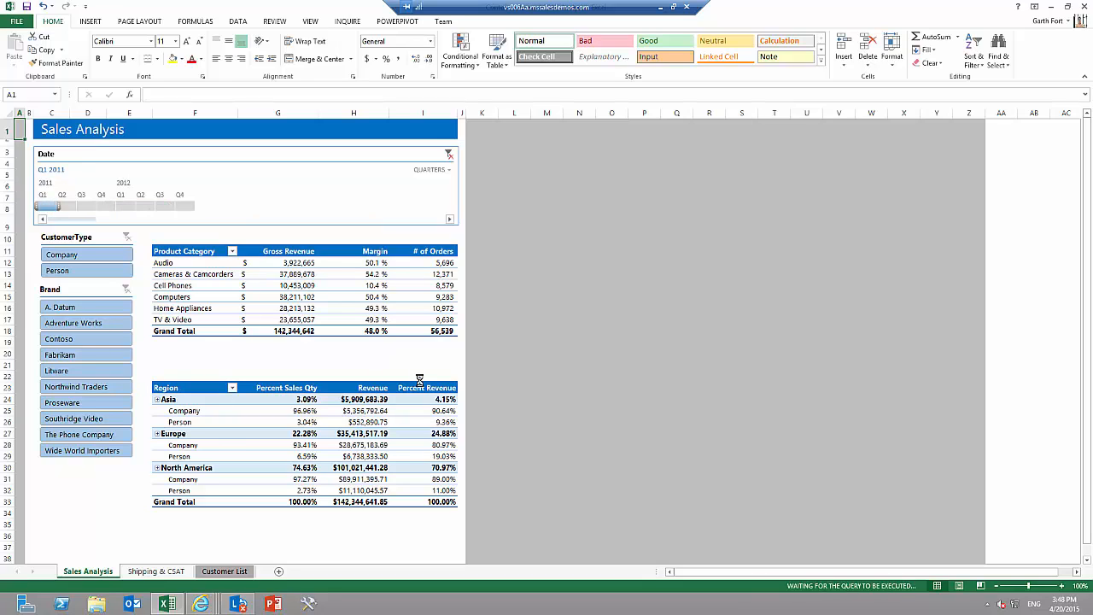
shift+click(187, 206)
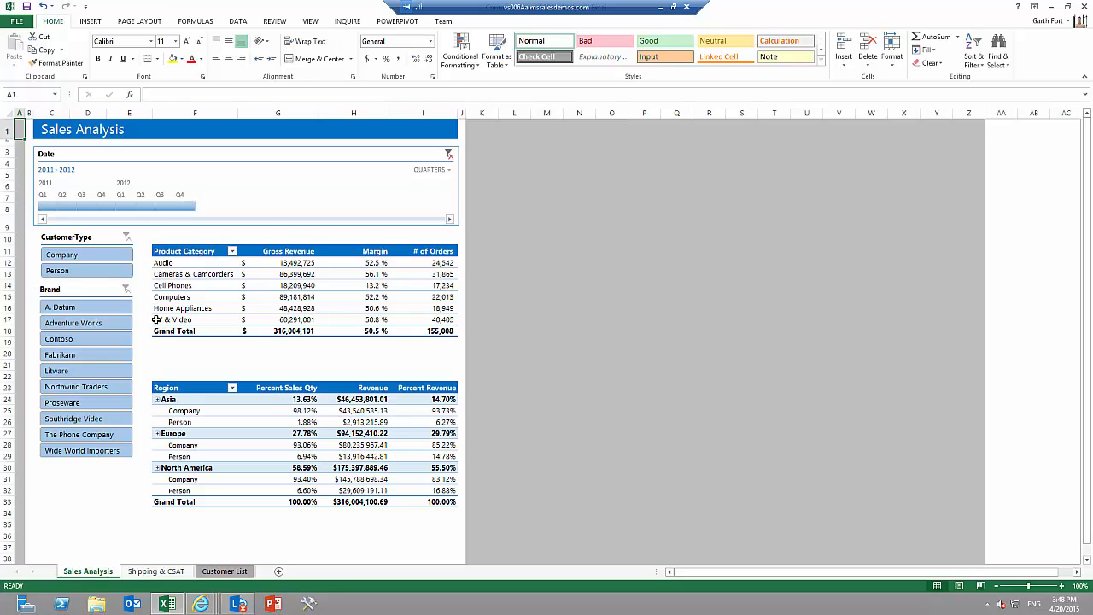
Drill the Audio product category down to Brand with Quick Explore.
click(197, 263)
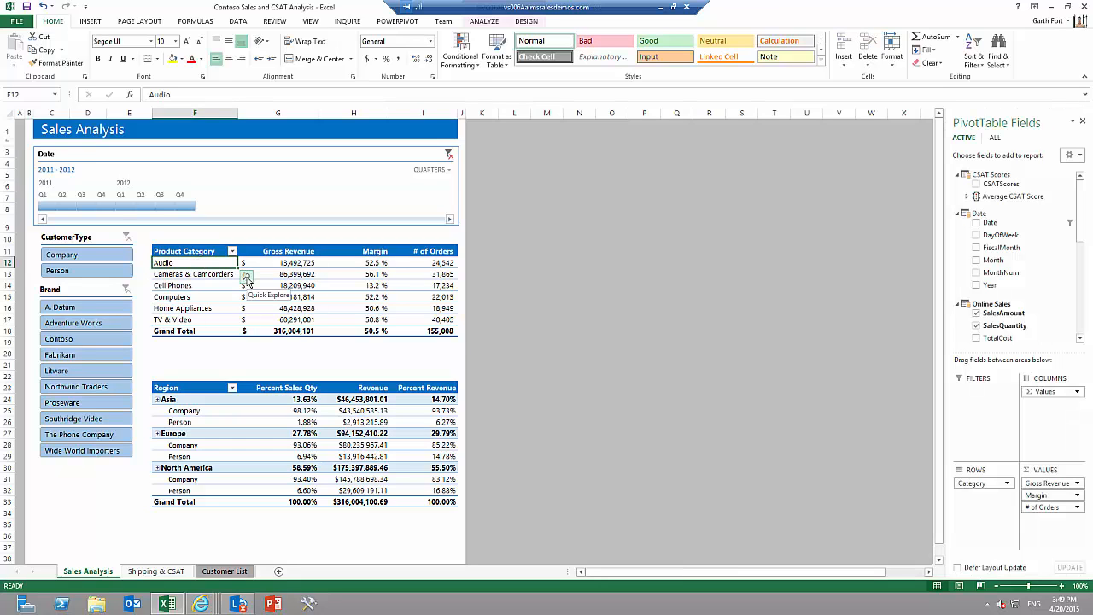
click(246, 277)
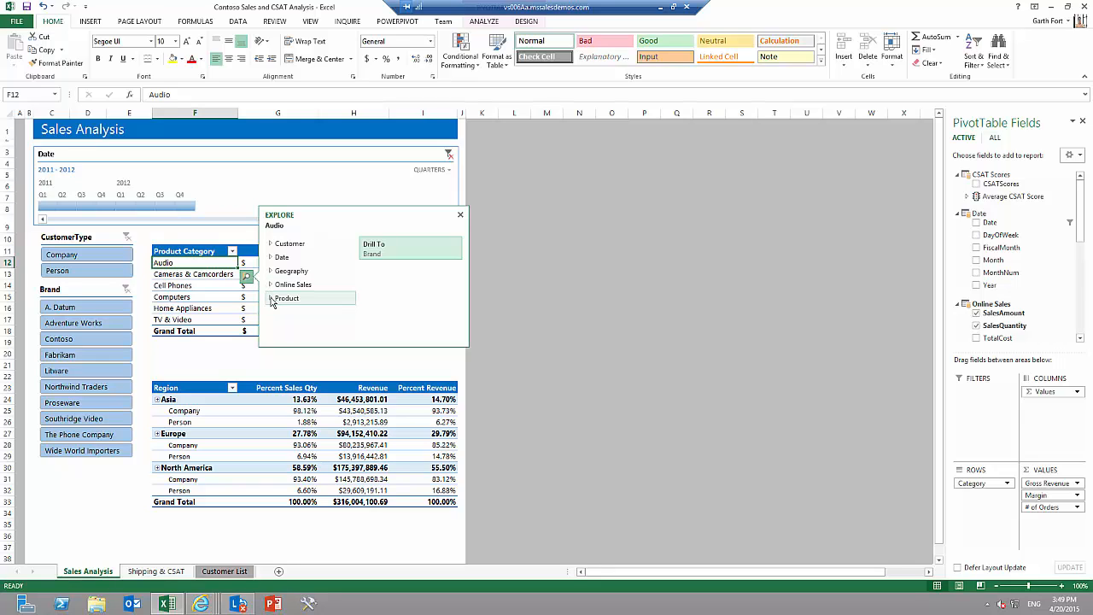
click(270, 299)
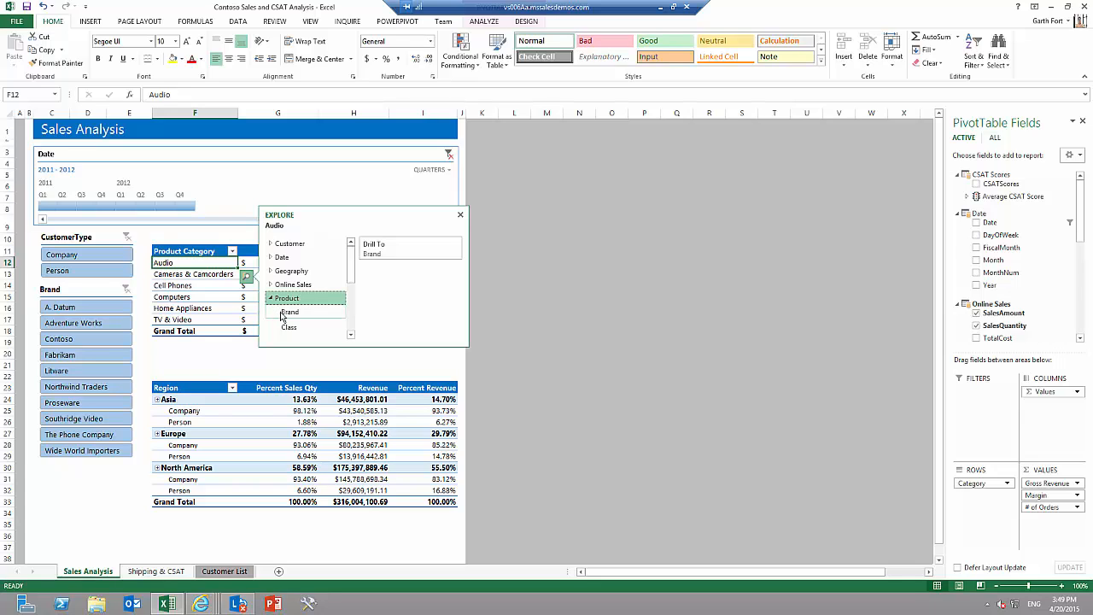
click(283, 314)
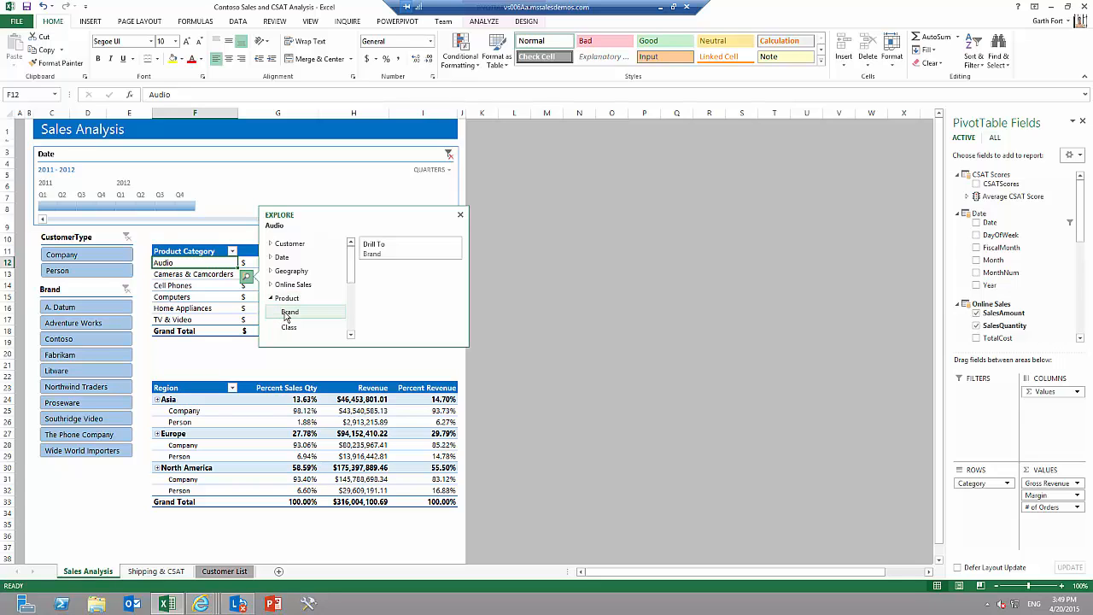
click(381, 254)
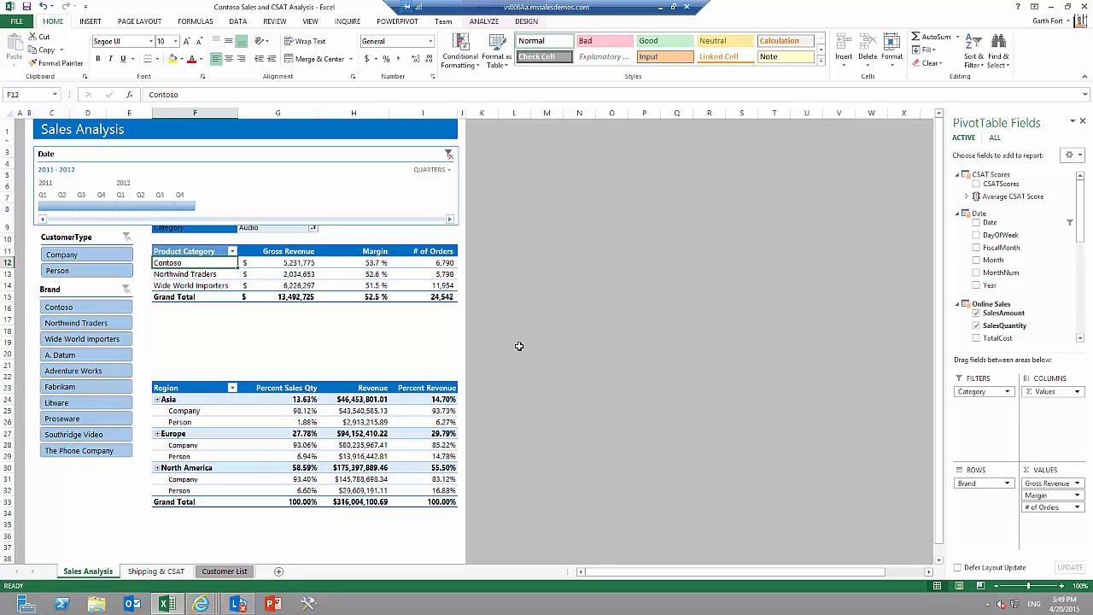
Examine the Shipping & CSAT sheet's average scores chart and its list of customers with the lowest CSAT scores.
click(156, 571)
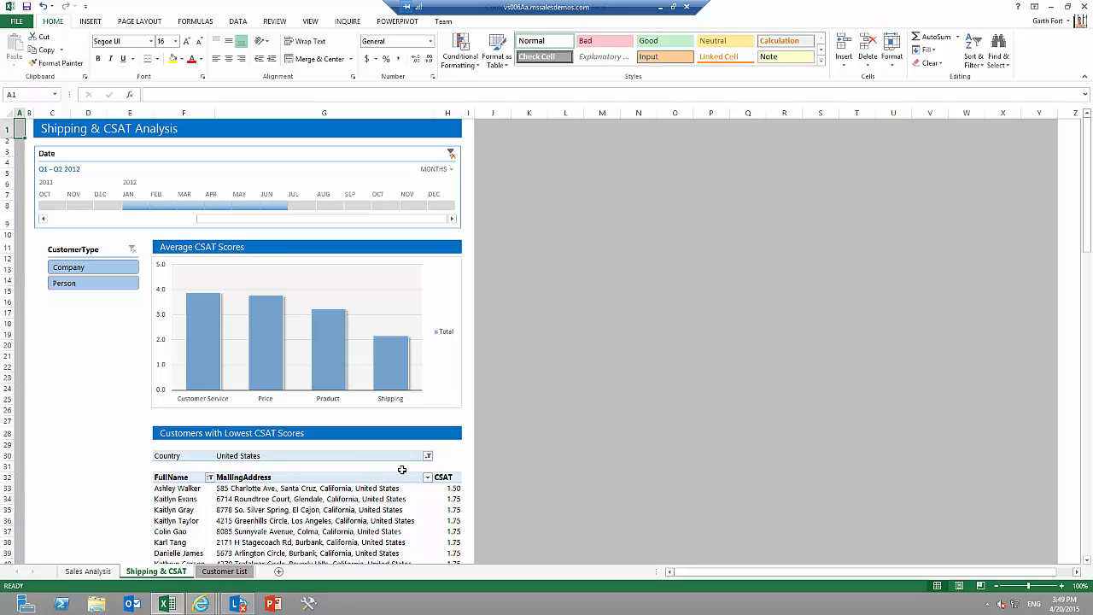
click(1087, 561)
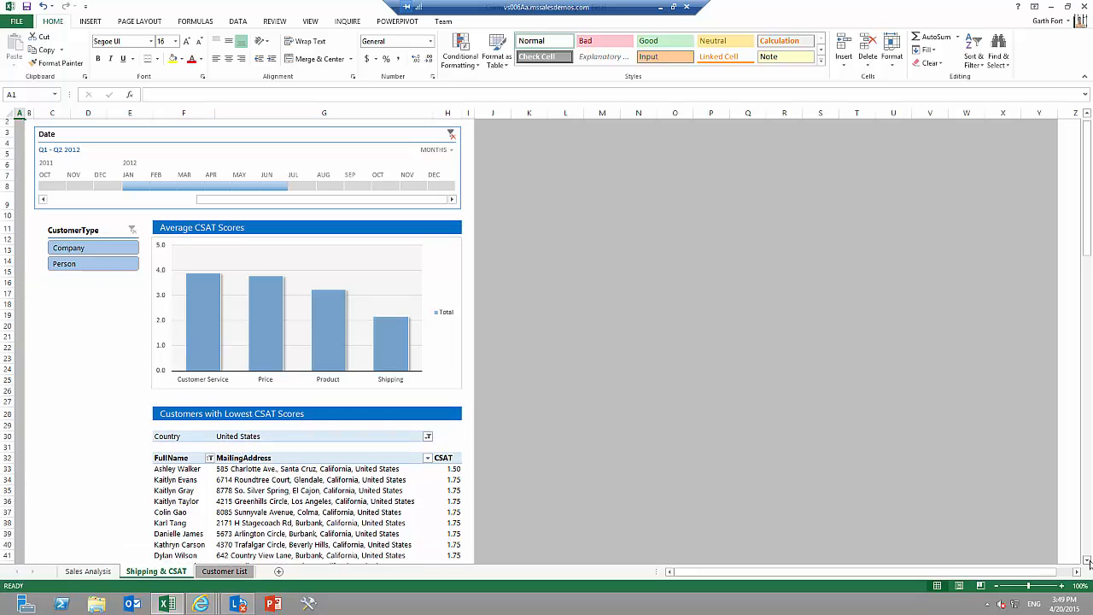
click(1087, 562)
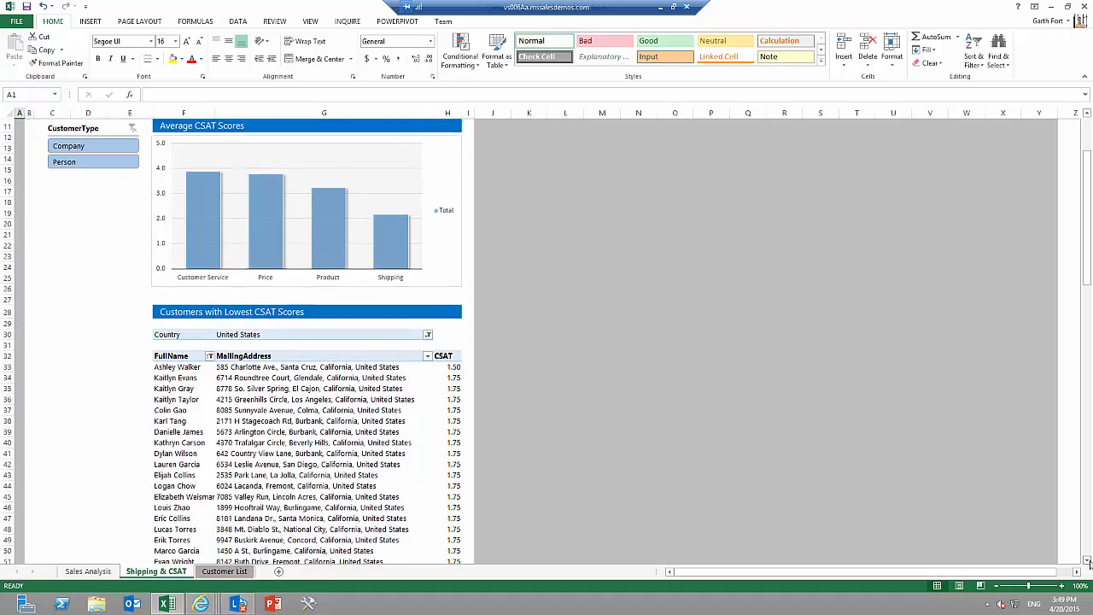
drag(1087, 561, 1088, 561)
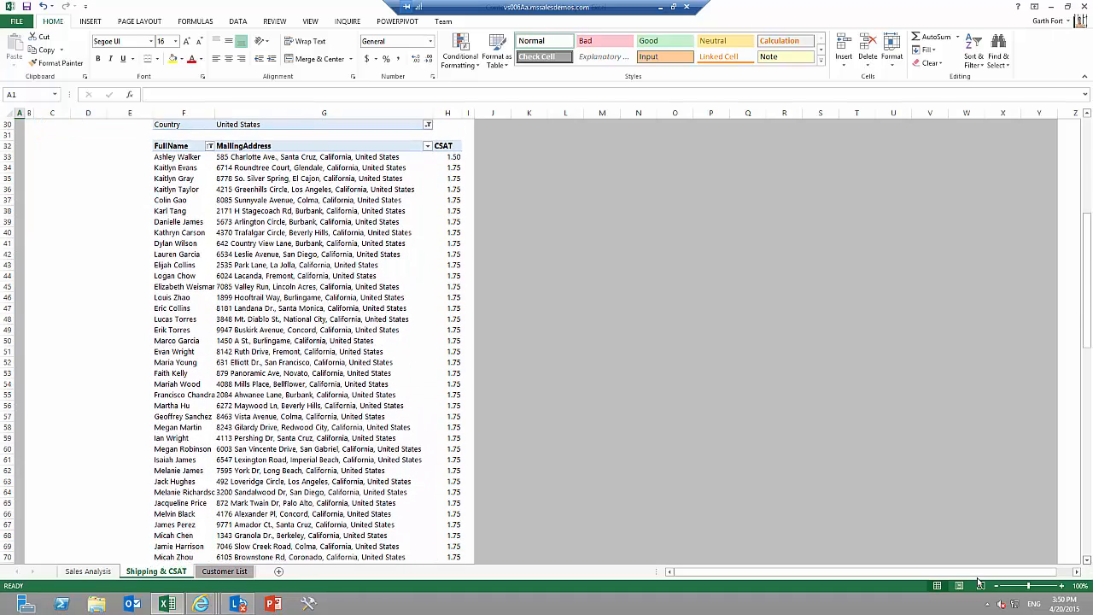
Fill the State column on the Customer List sheet by entering WA and CA in the first two rows and accepting Flash Fill.
click(226, 572)
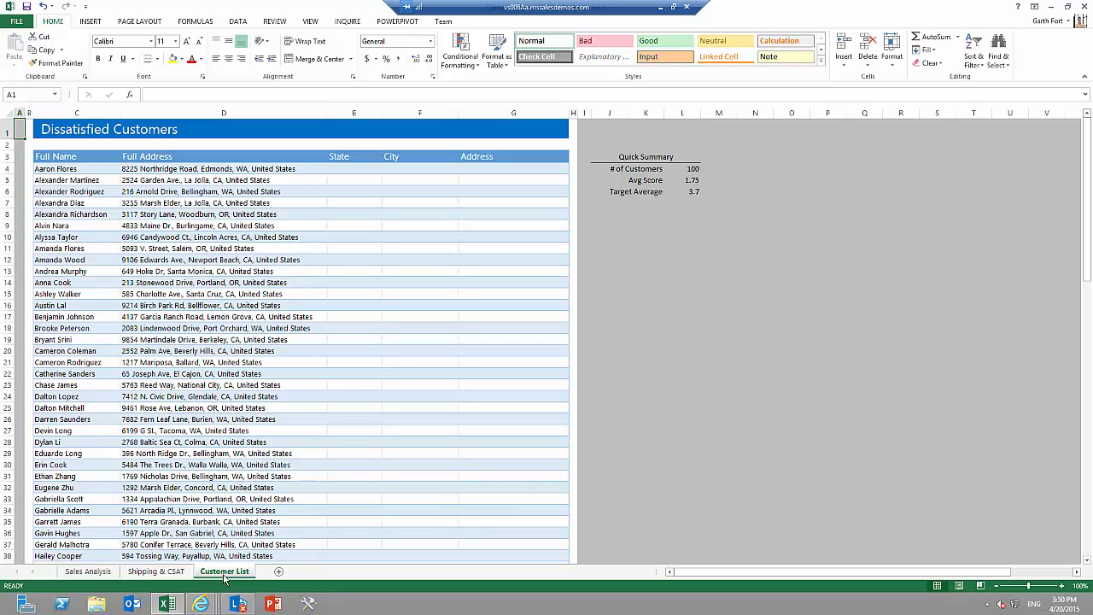
click(349, 170)
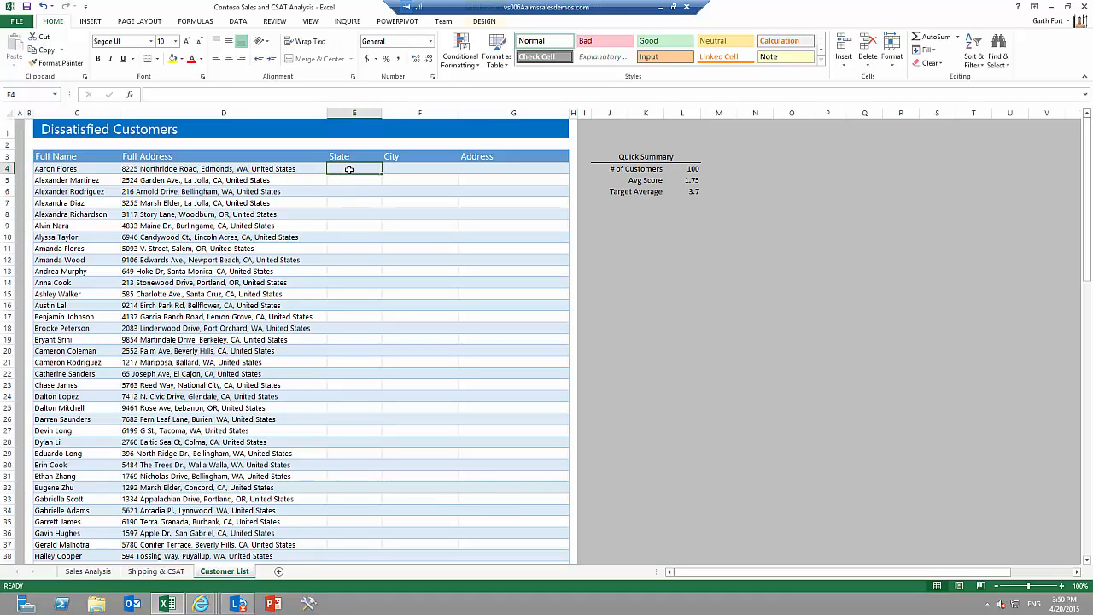
text(WA)
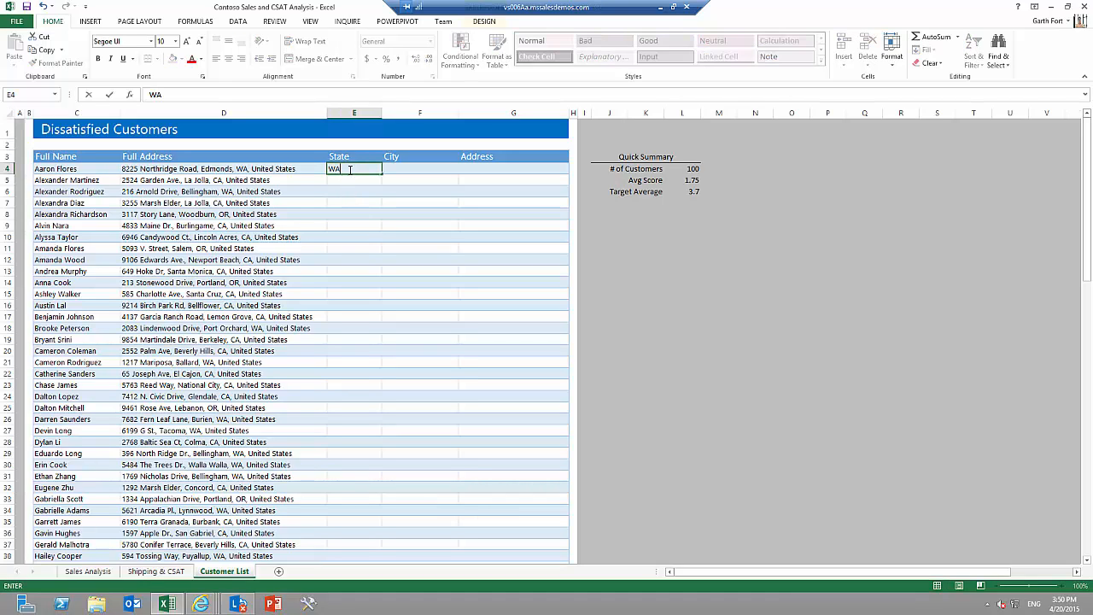
key(ctrl+Return)
key(Return)
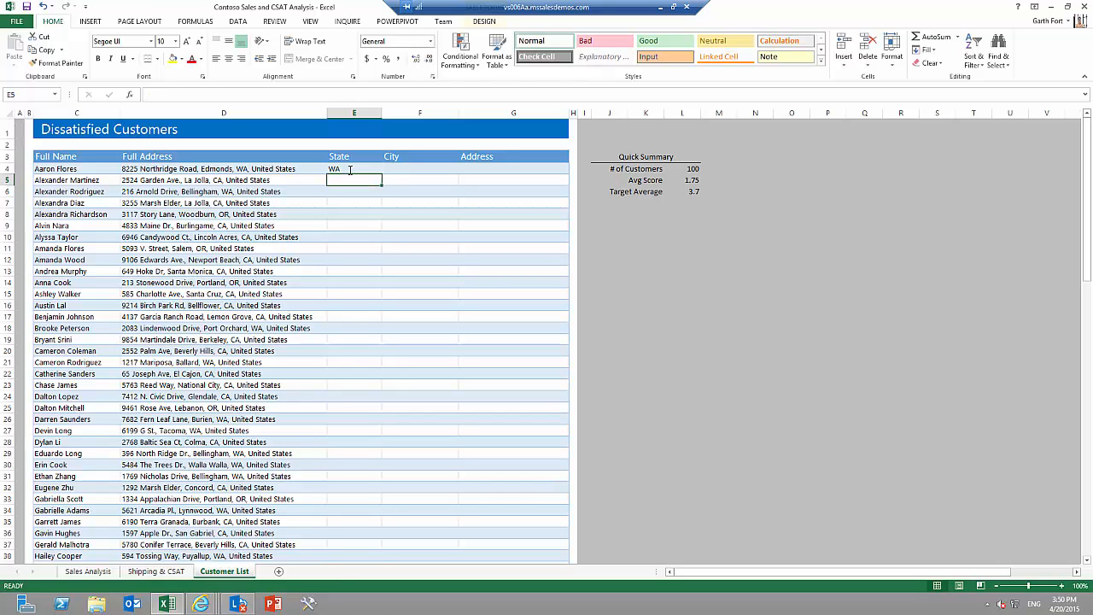
text(CA)
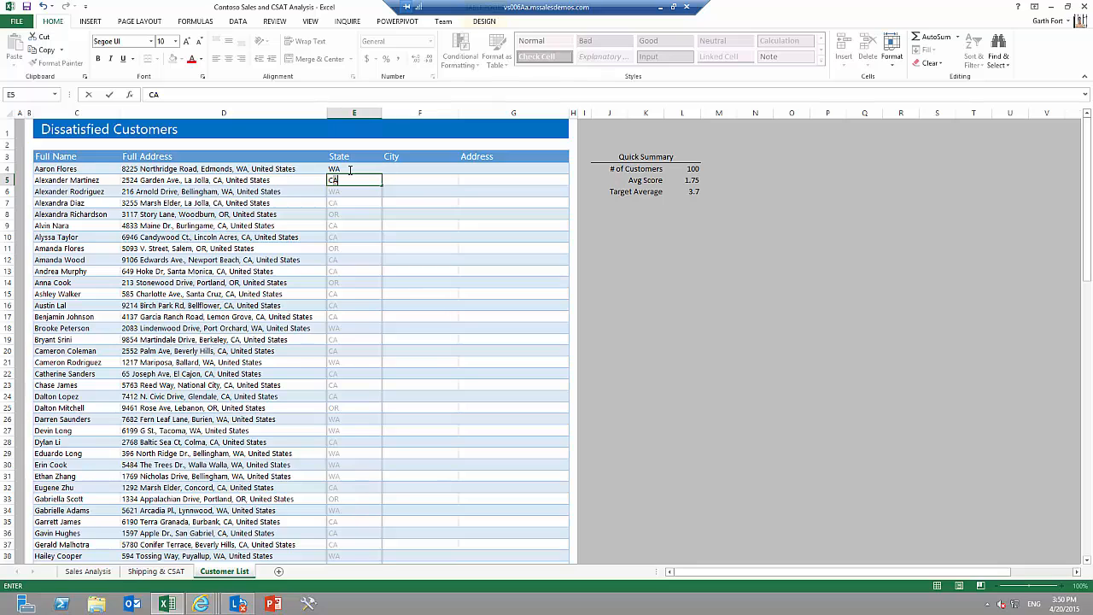
key(Return)
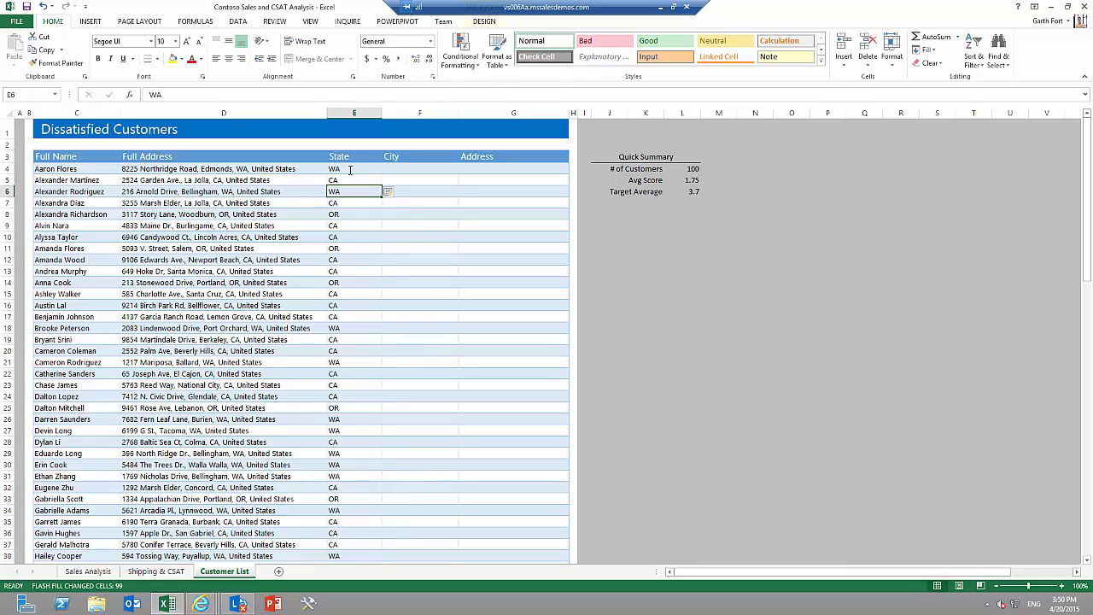
Fill the City column by entering Edmonds and La Jolla in the first two rows and accepting Flash Fill.
click(404, 170)
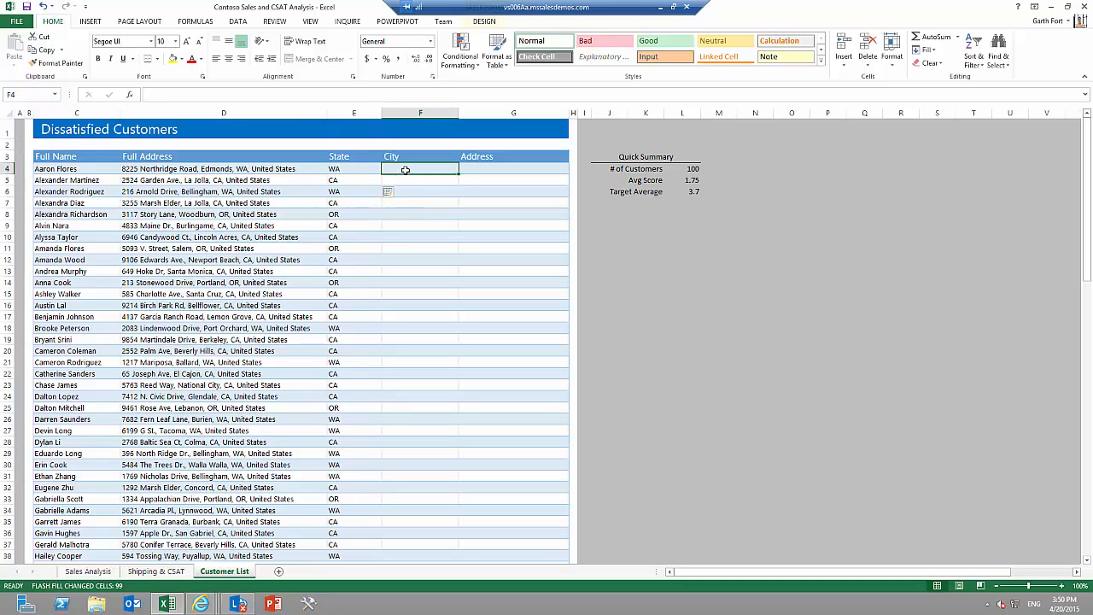
text(Edmonds)
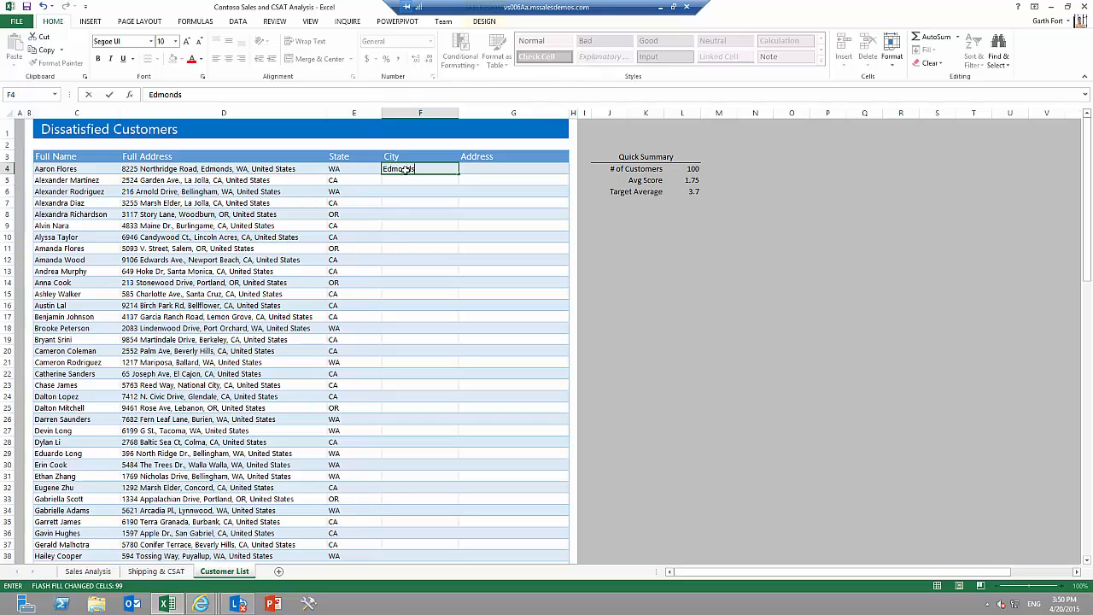
key(Return)
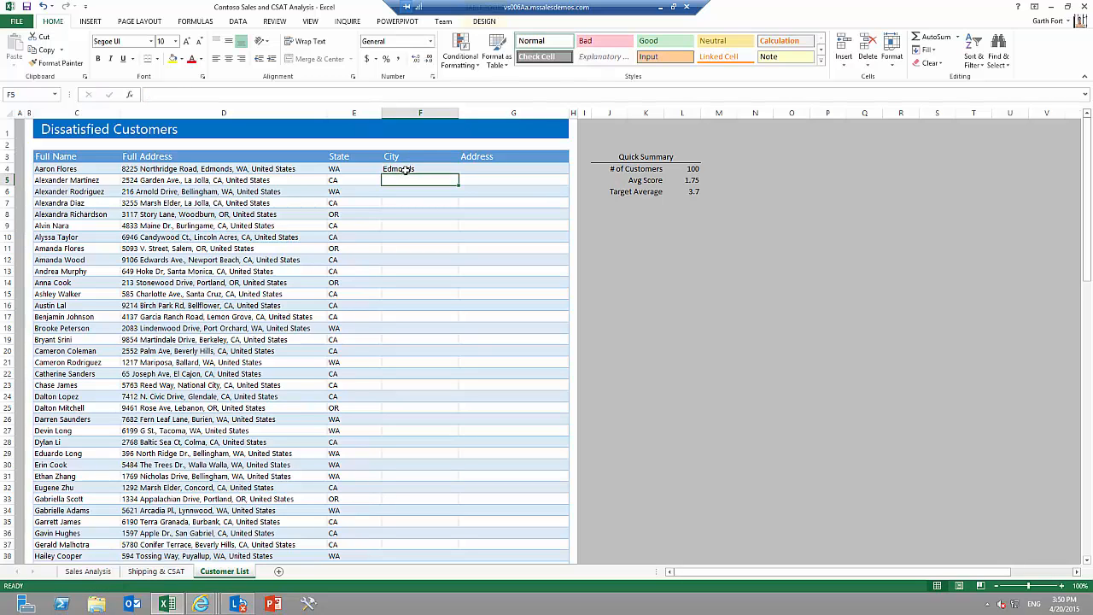
text(La Jolla)
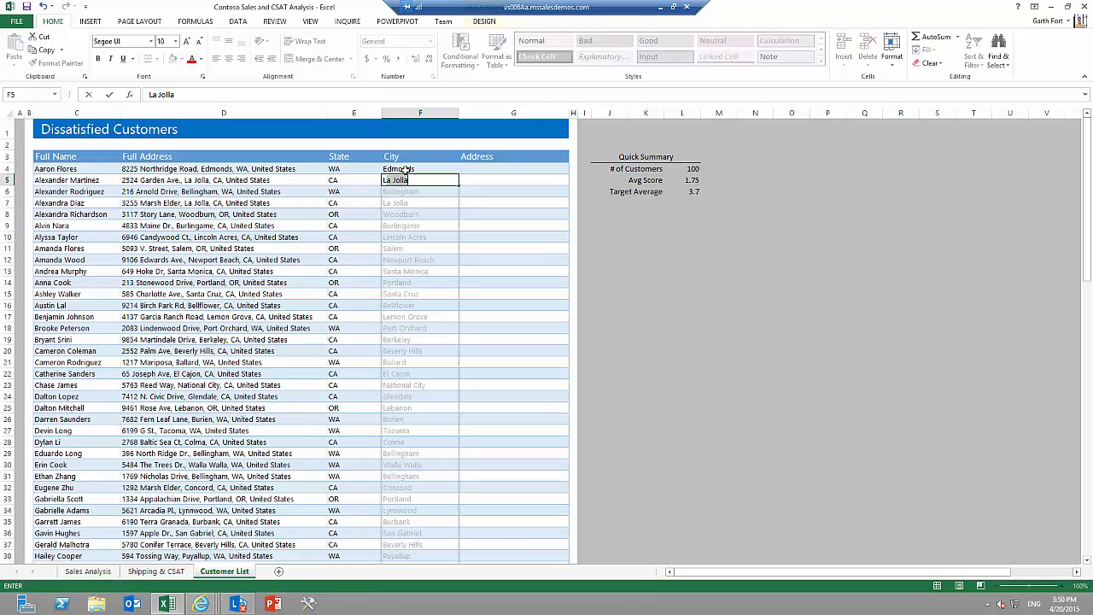
key(Return)
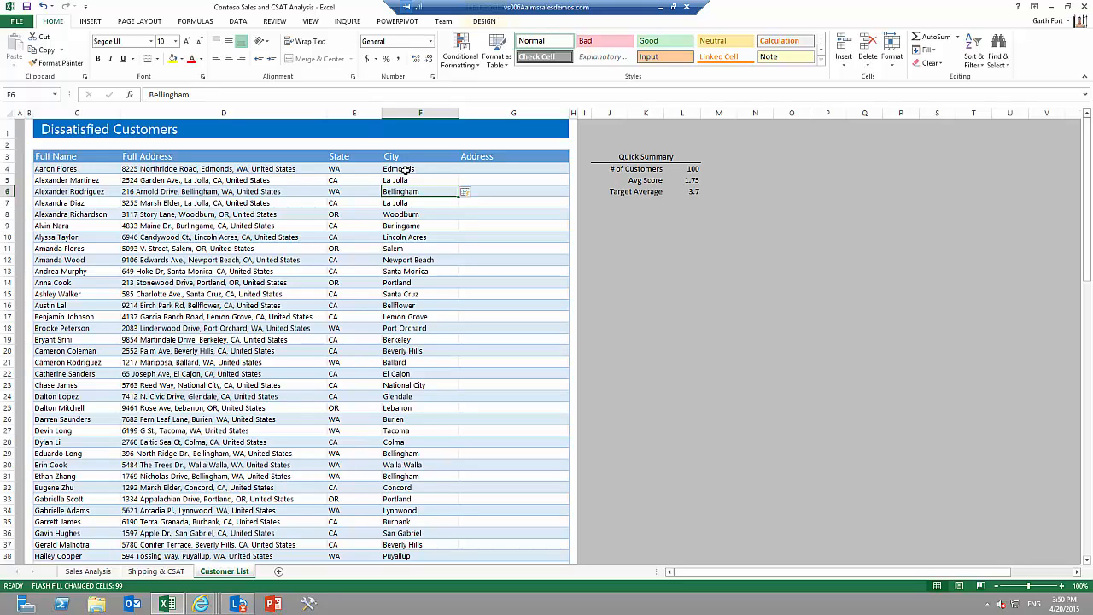
key(Right)
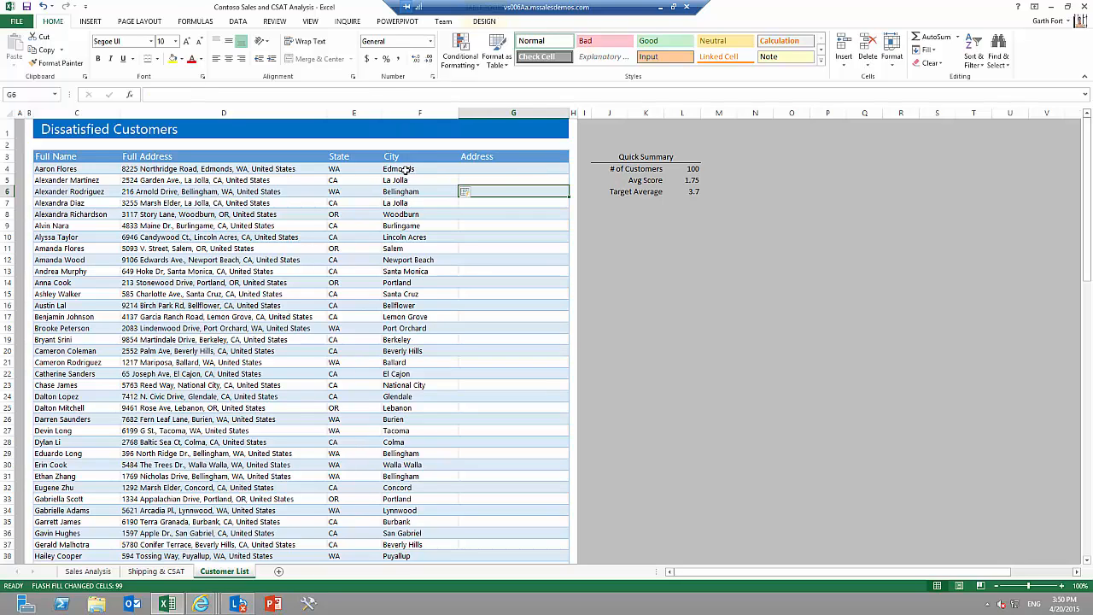
Fill the Address column by entering the street addresses of the first two customers and accepting Flash Fill.
key(Up)
key(Up)
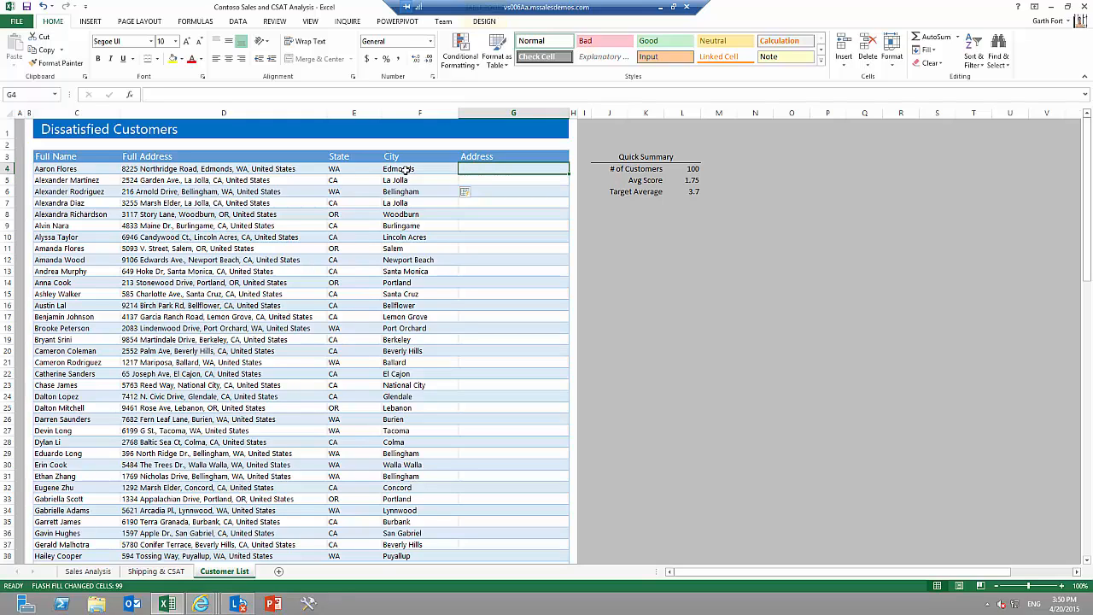
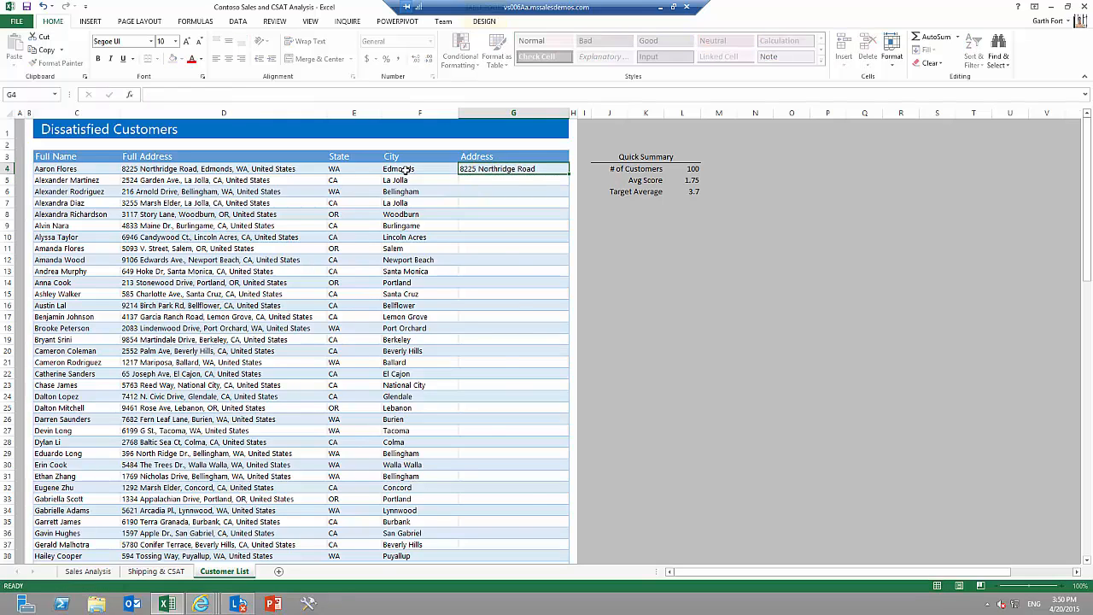
key(Return)
key(Return)
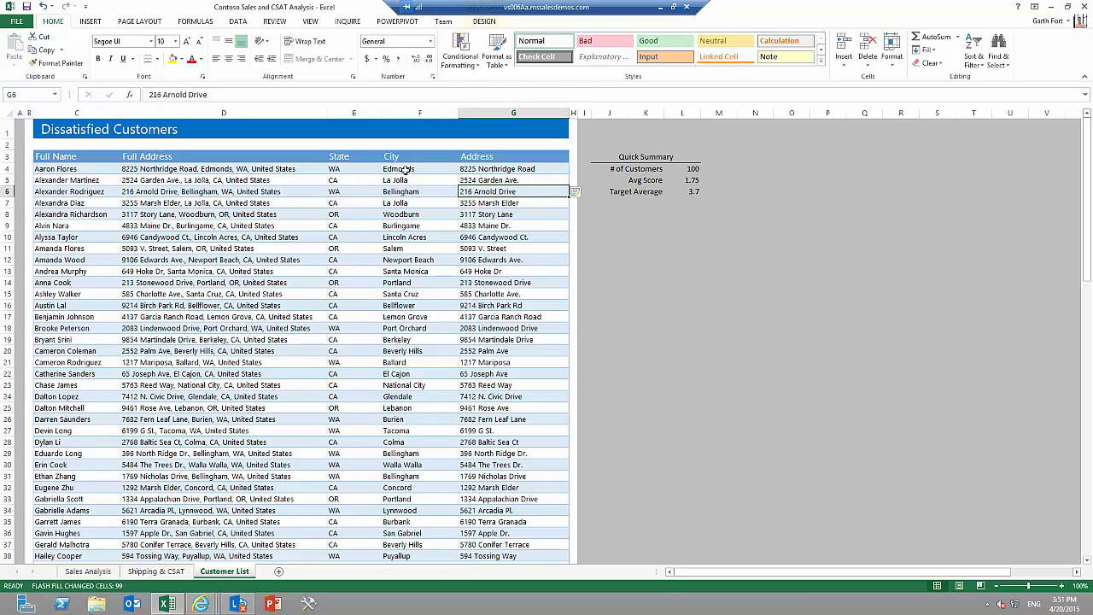
Select the whole customer table, highlight its duplicate values with Quick Analysis, and undo the formatting.
click(34, 148)
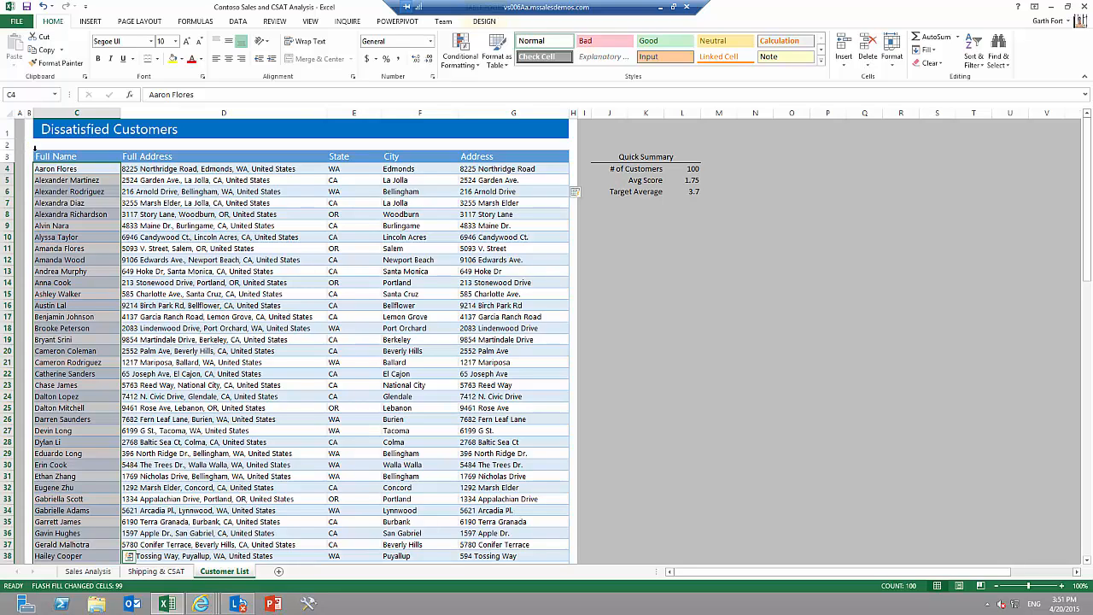
click(34, 149)
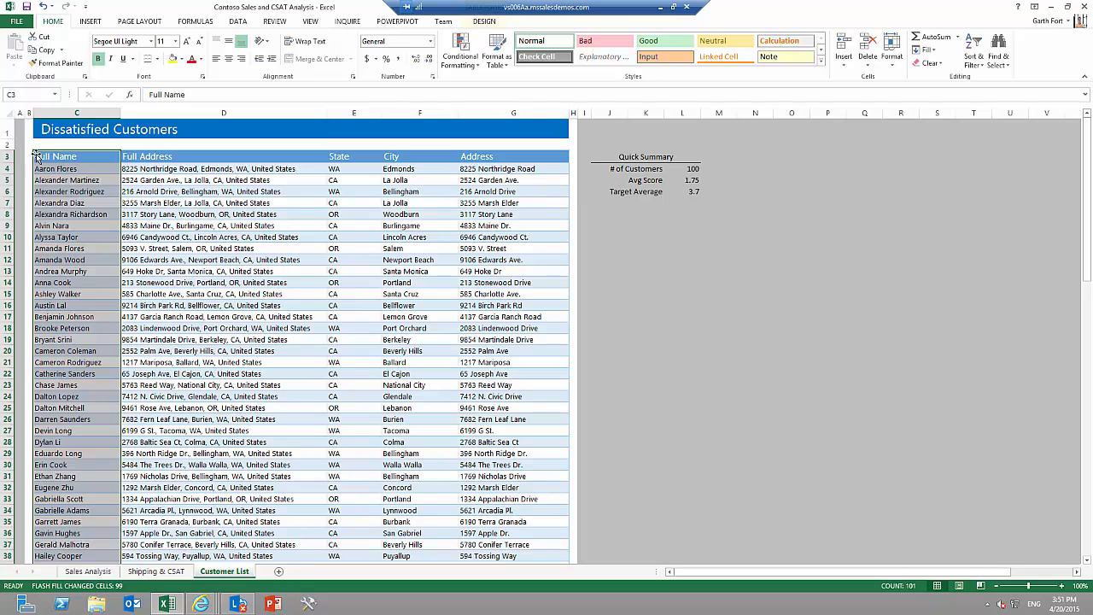
key(ctrl+shift+Right)
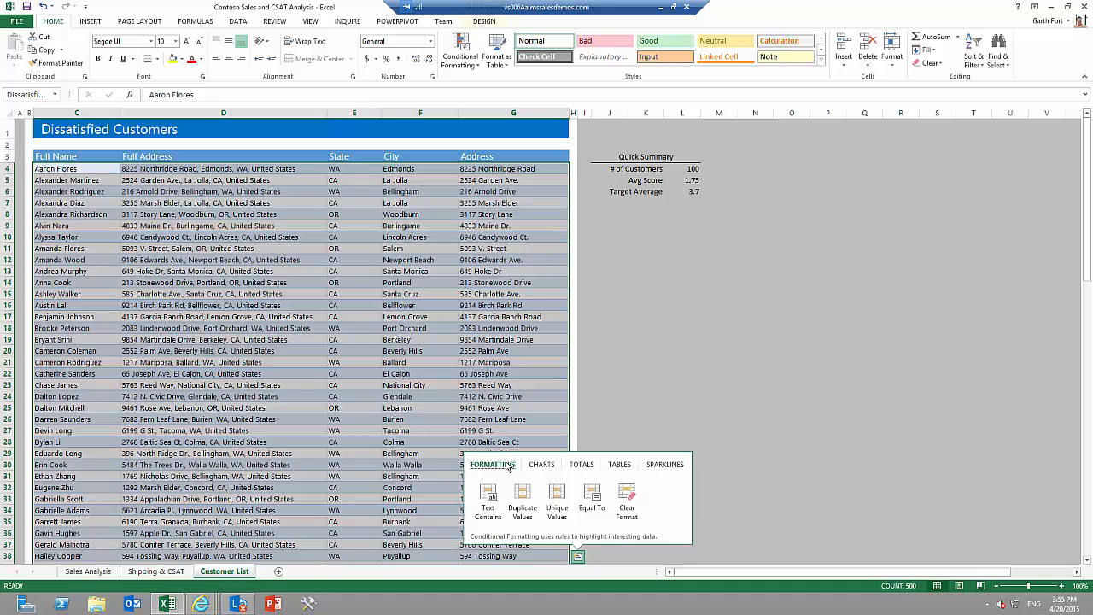
click(523, 504)
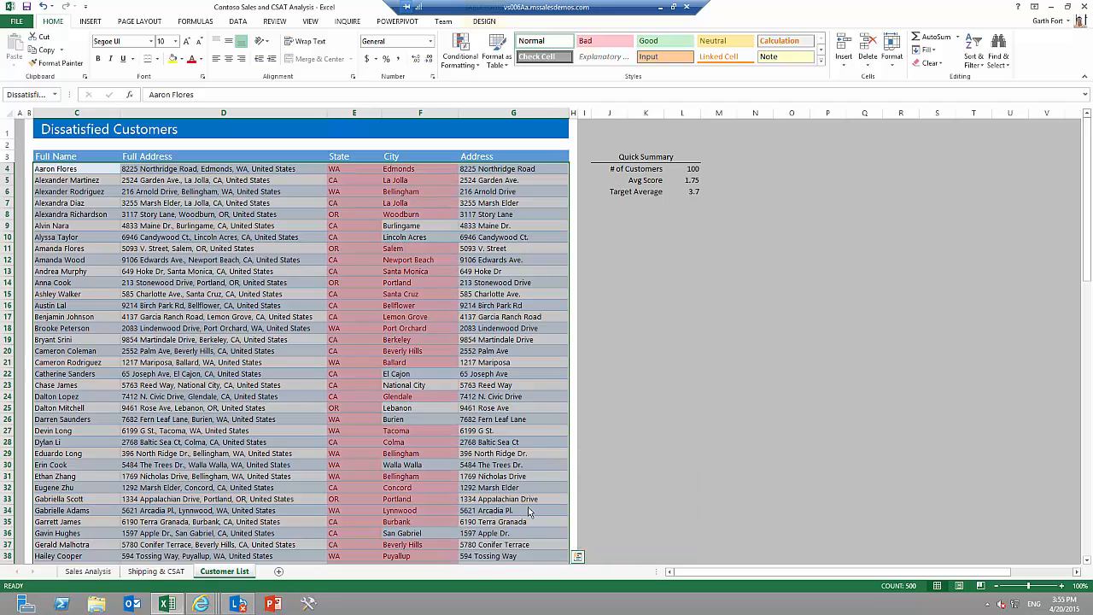
click(578, 556)
key(ctrl+z)
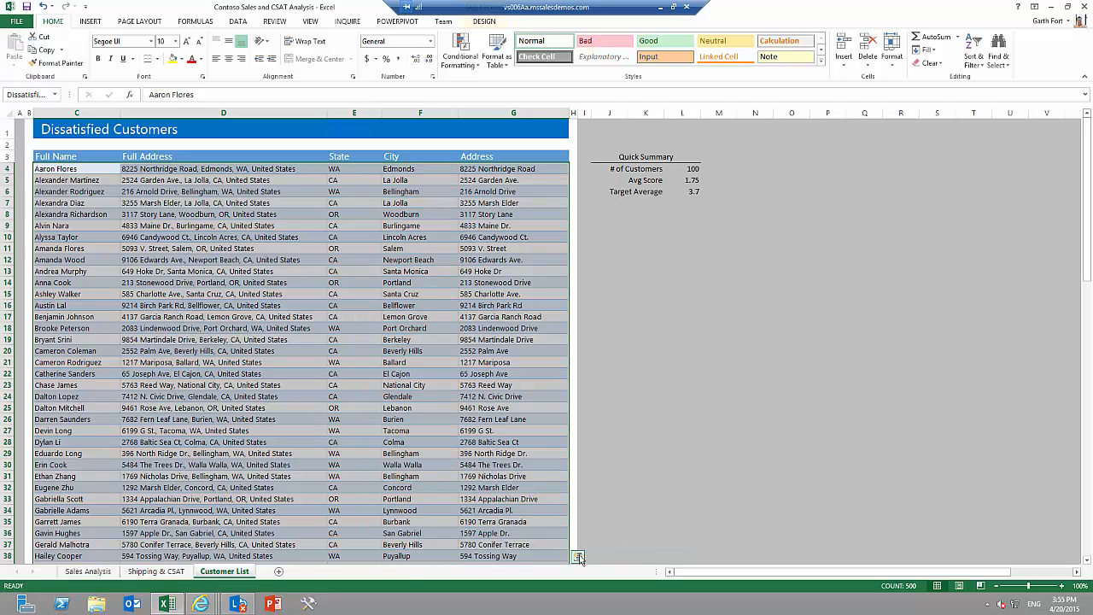
Highlight the unique values in the customer table with Quick Analysis and clear that formatting.
click(578, 556)
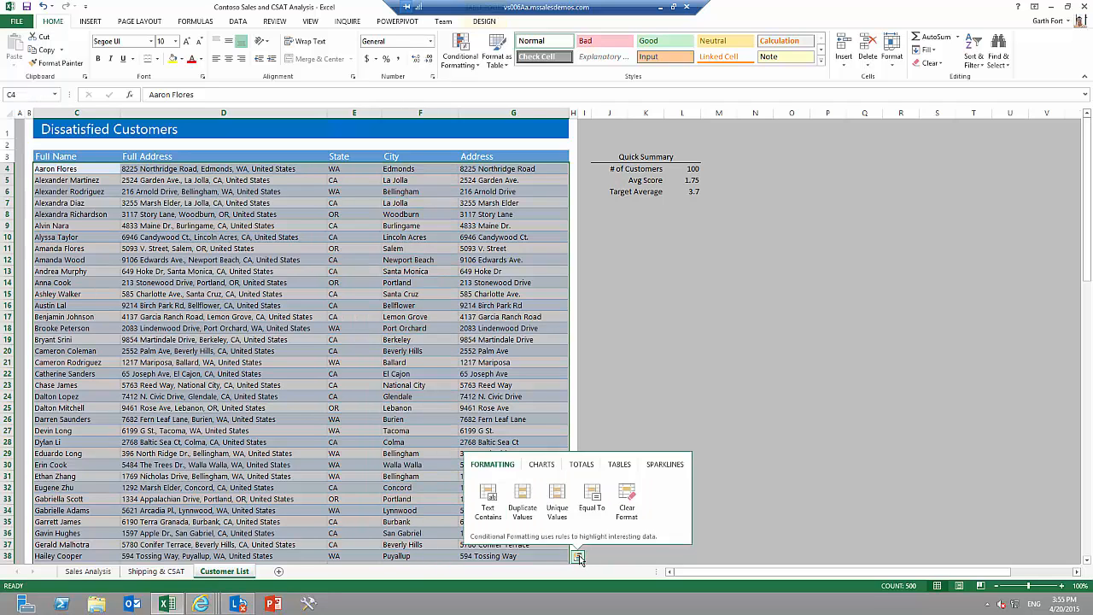
click(558, 496)
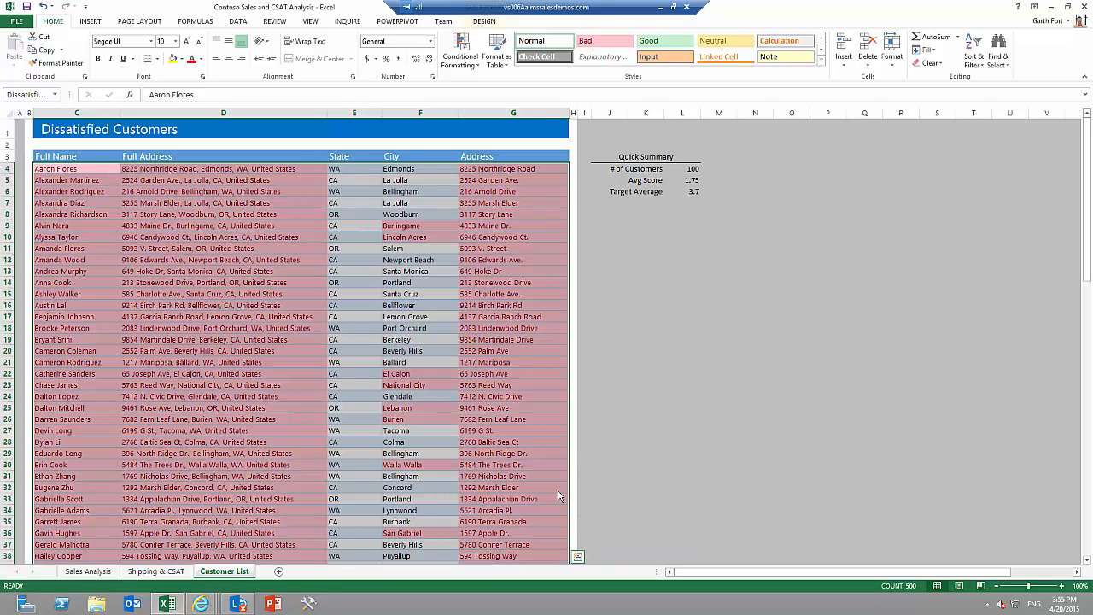
click(578, 556)
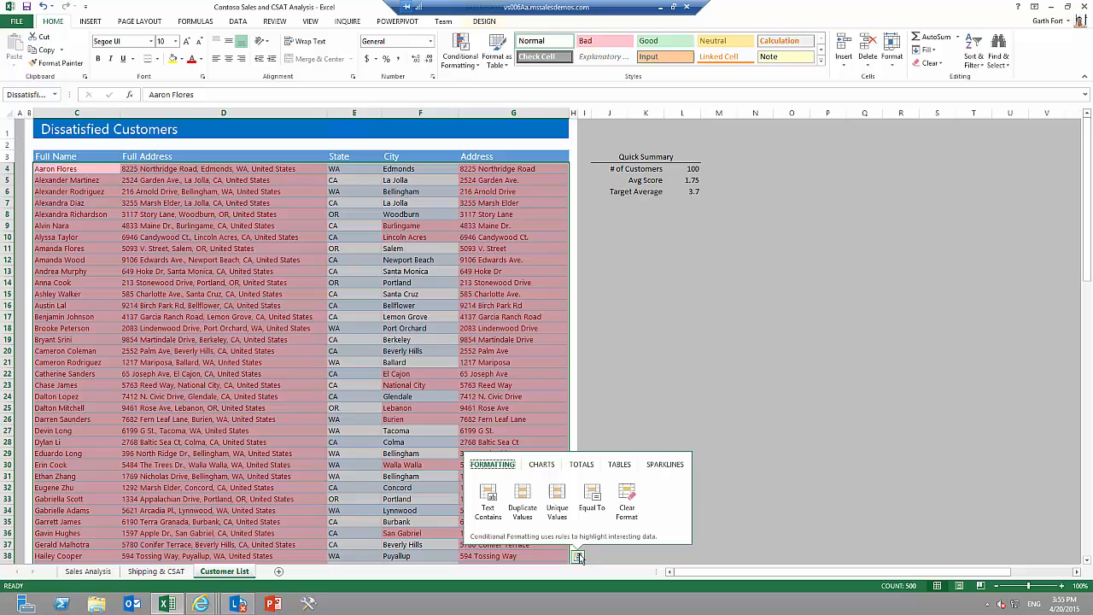
click(627, 506)
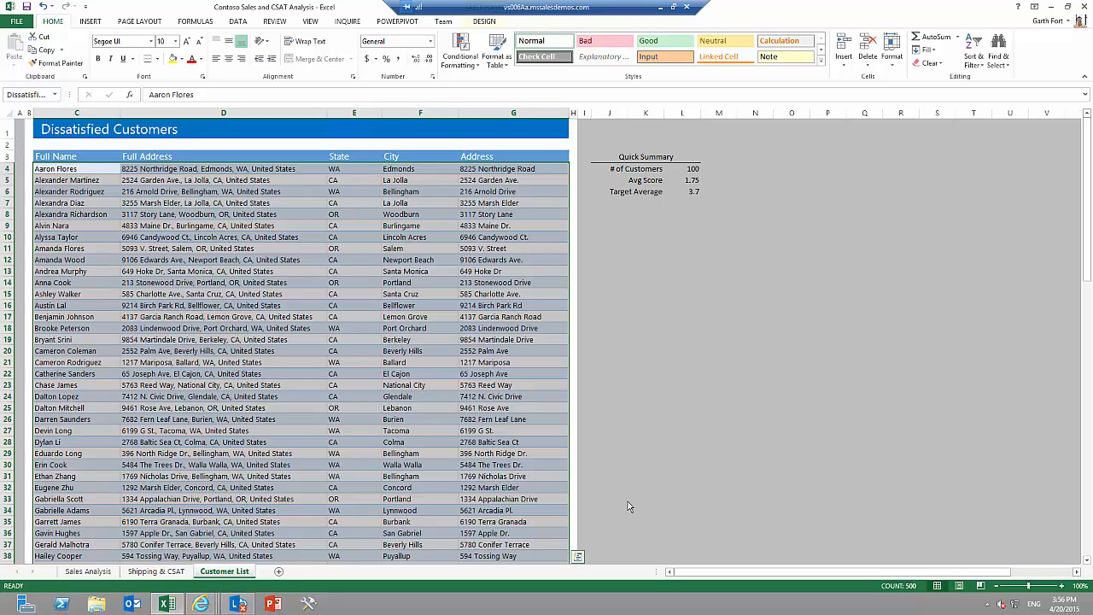
Examine the table and chart options that Quick Analysis offers for the customer table.
click(578, 556)
click(619, 466)
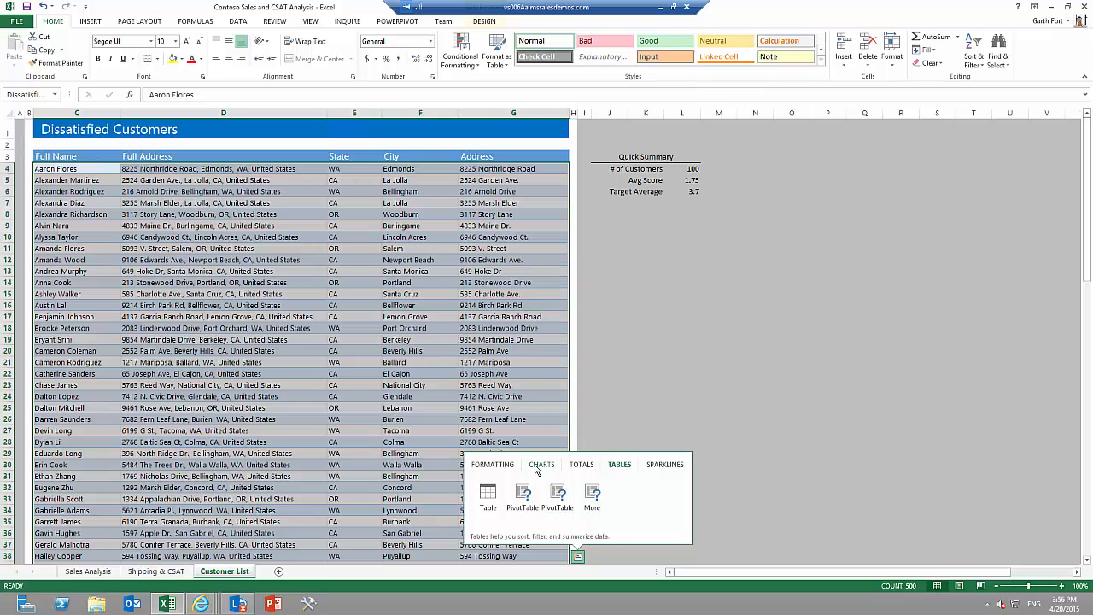
click(541, 464)
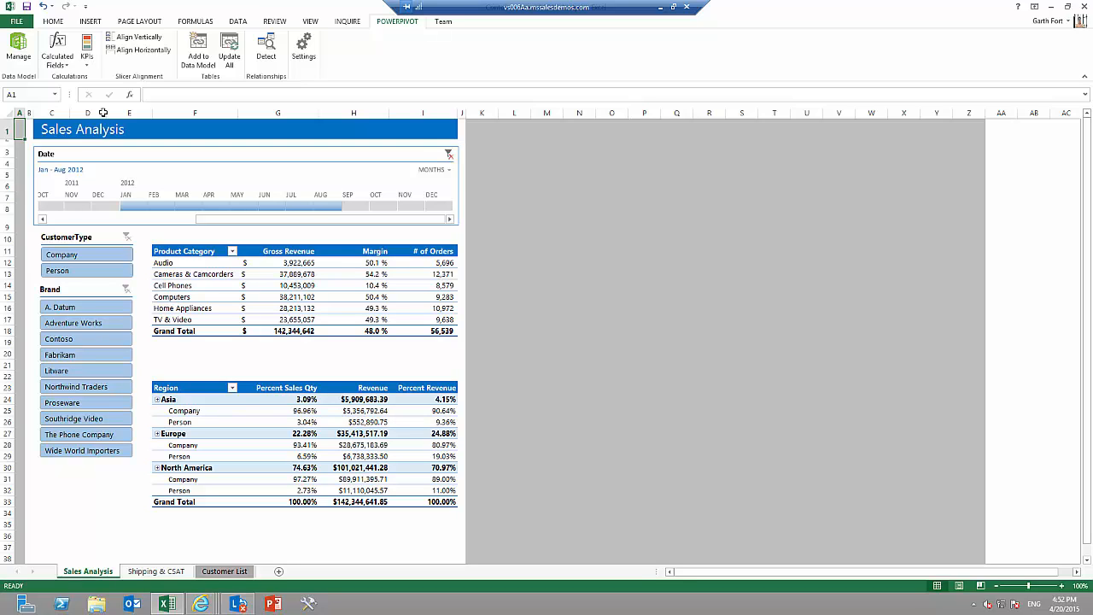
Open the workbook's data model in a maximized PowerPivot window.
click(25, 54)
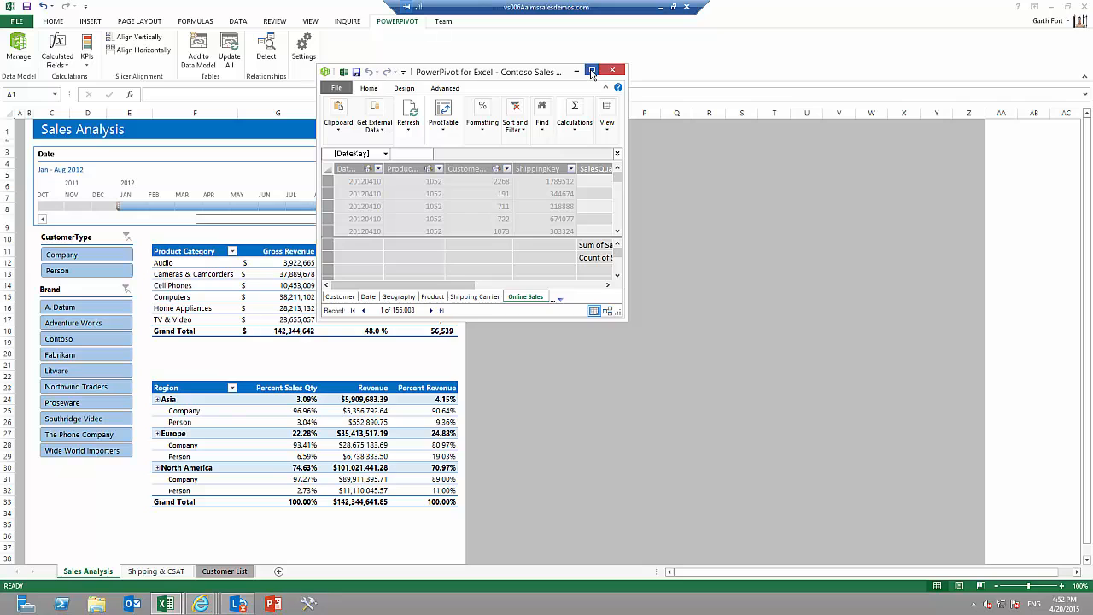
click(590, 71)
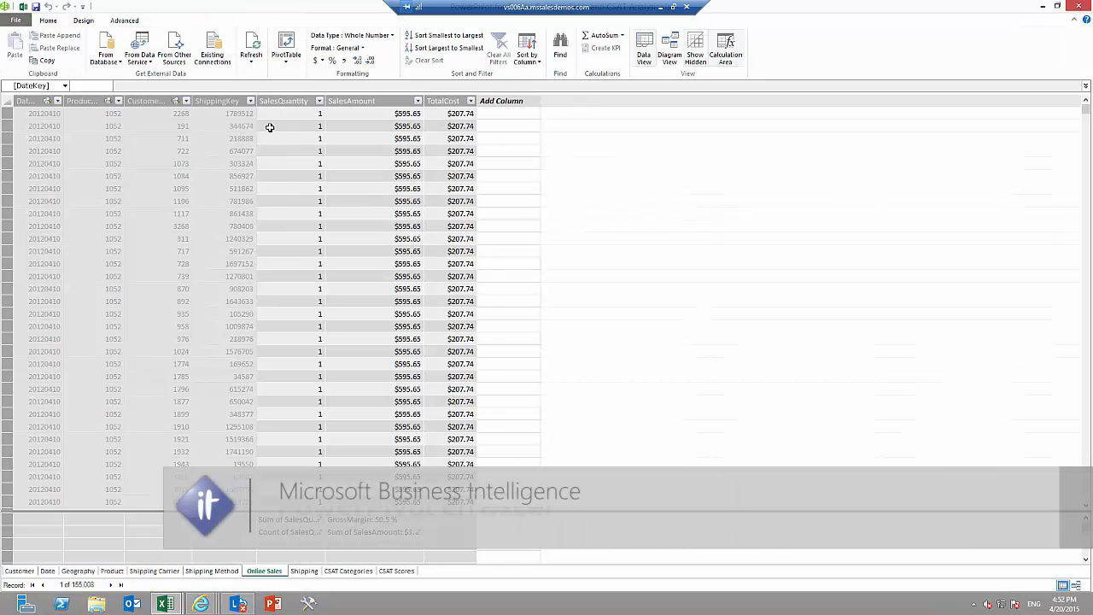
Request suggested related data from a data service, review the recommended datasets, and close the import wizard.
click(144, 63)
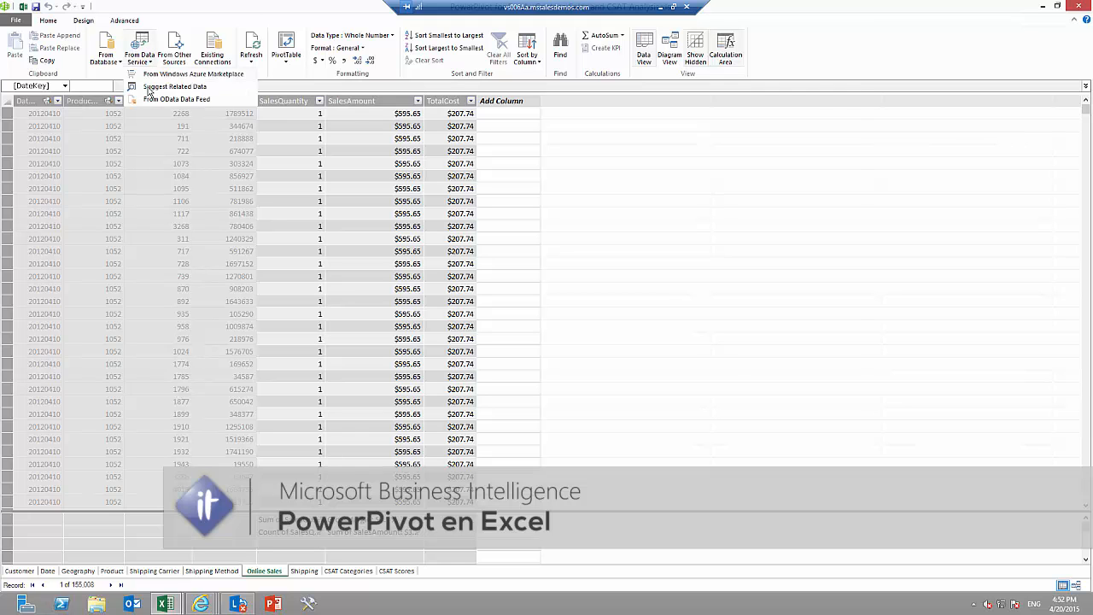
click(170, 87)
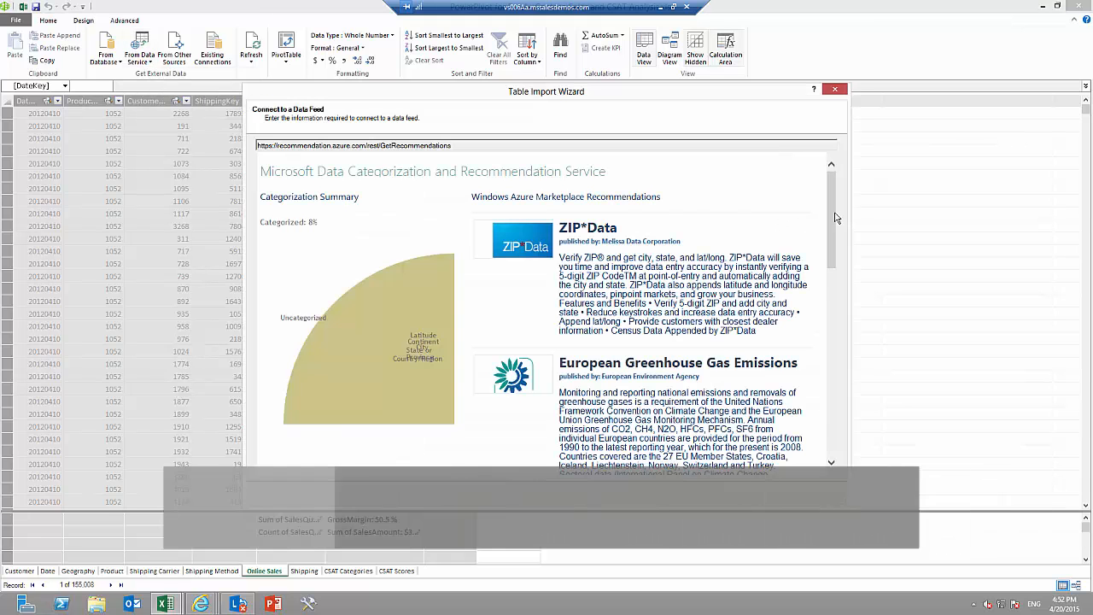
drag(836, 218, 836, 432)
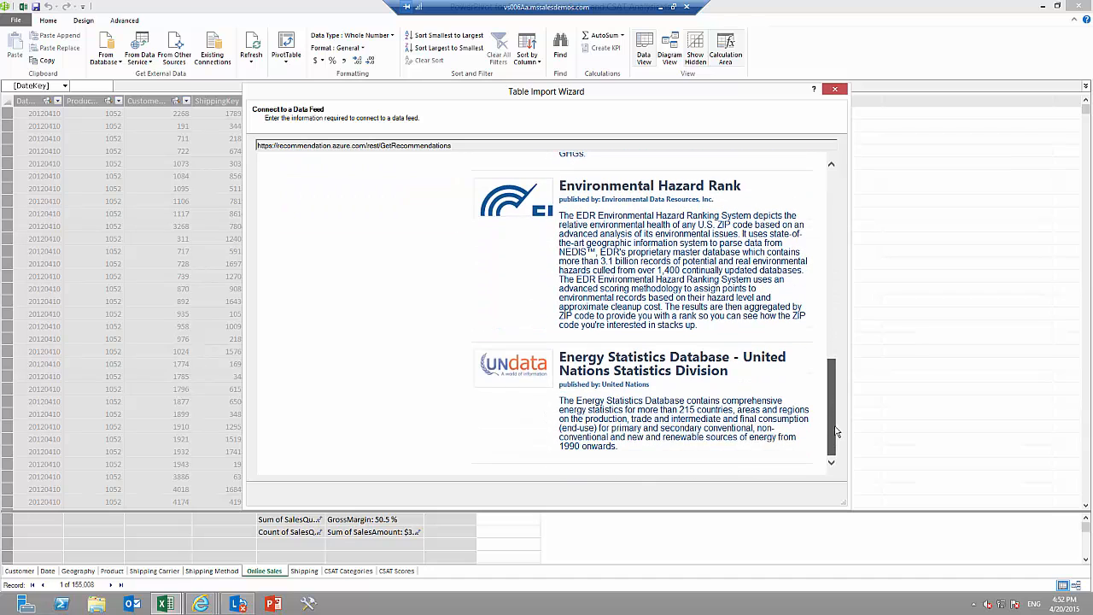
click(833, 91)
Switch to Internet Explorer and review the US Air Carrier Flight Delays dataset page and its sample data in a new tab, closing it when done.
mouse_move(217, 607)
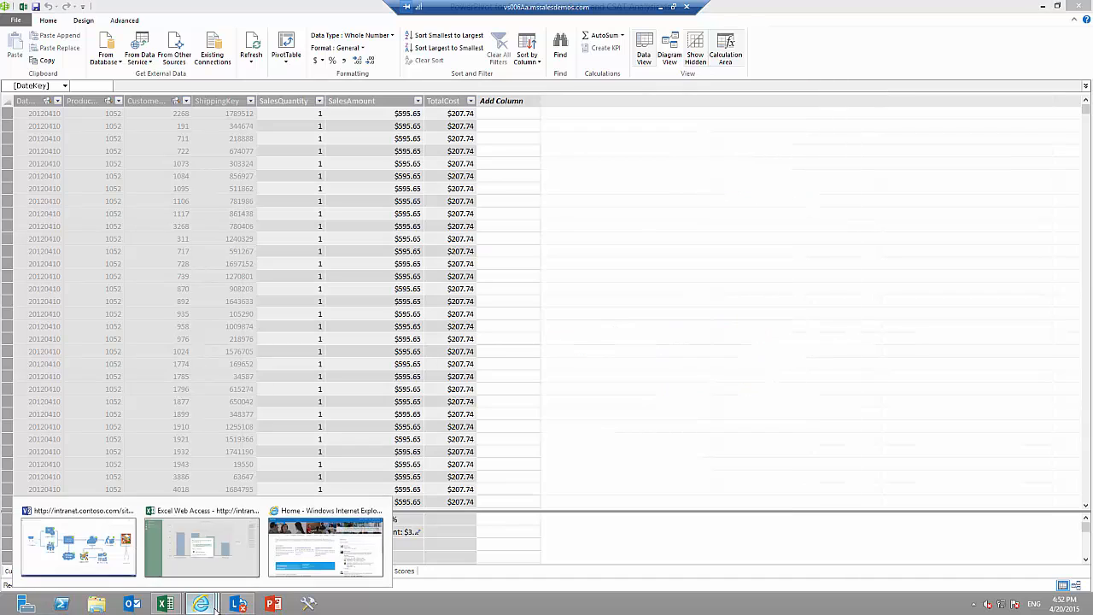
click(325, 546)
click(988, 24)
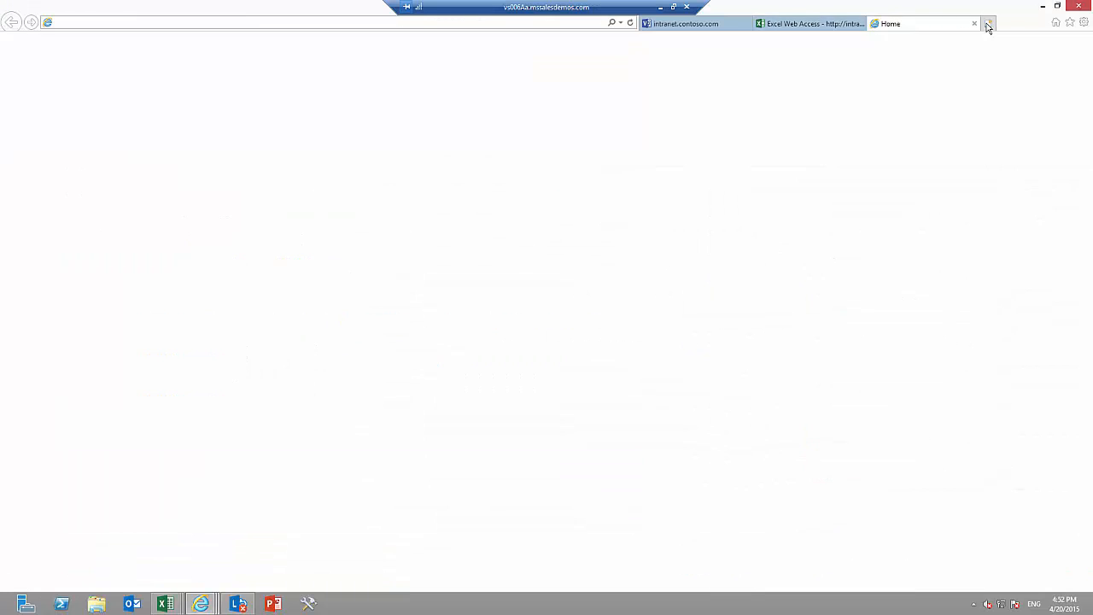
text(datamarket.azure.com/)
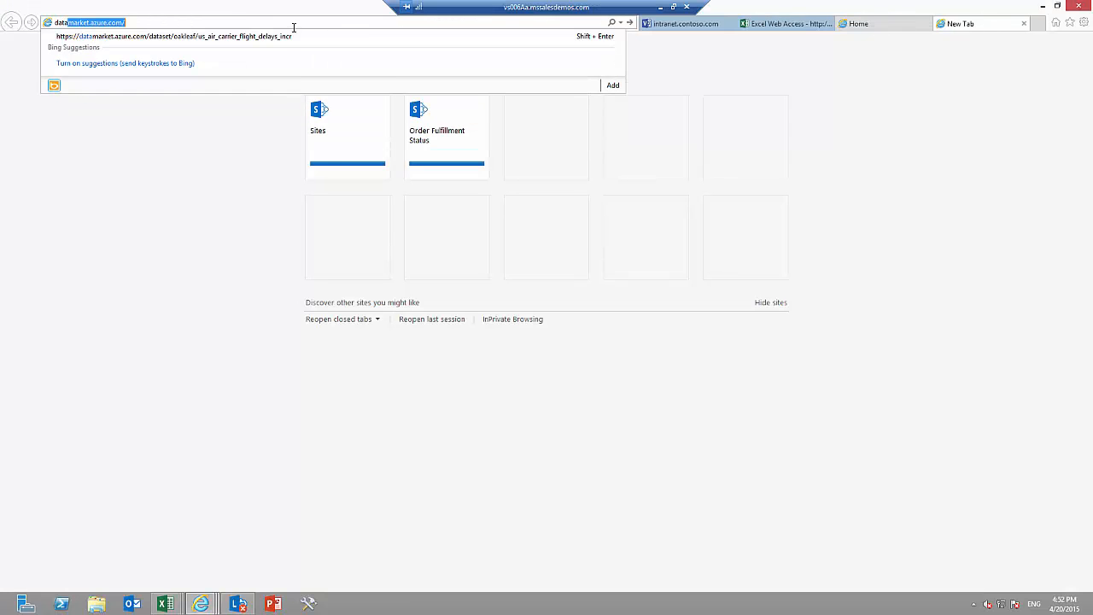
click(285, 37)
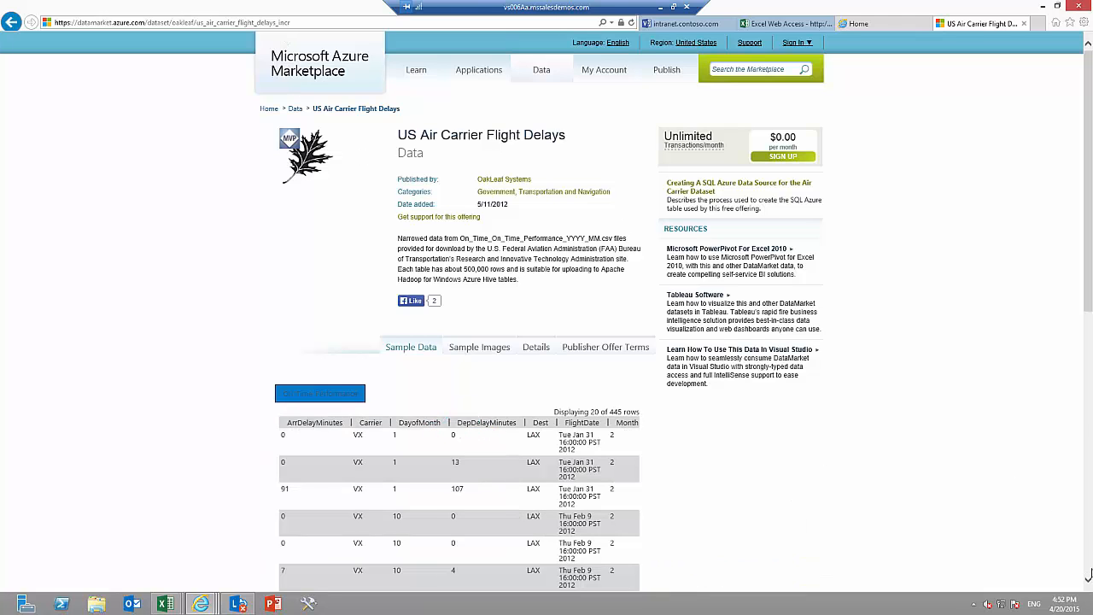
click(1088, 580)
scroll(1088, 580, down, 6)
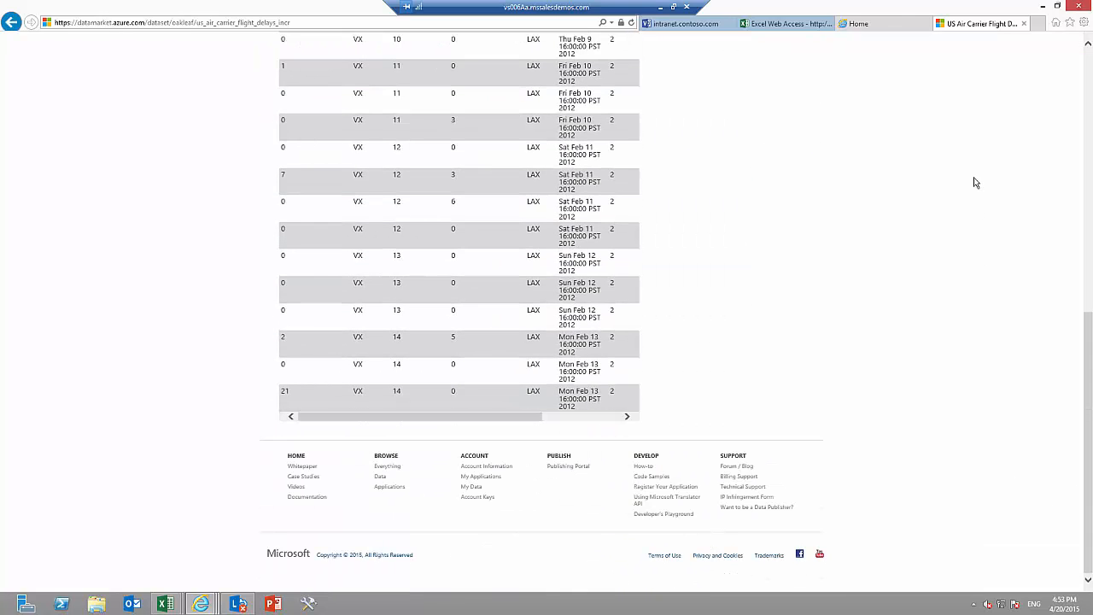
click(1025, 24)
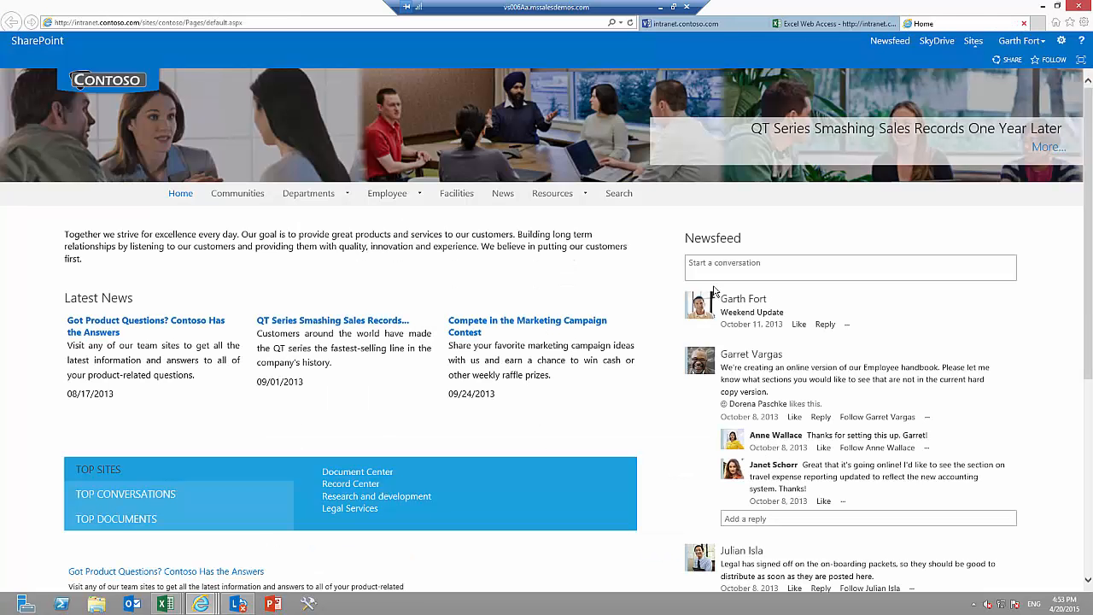
Switch back to PowerPivot and start an import from another source using the Text File type.
mouse_move(166, 604)
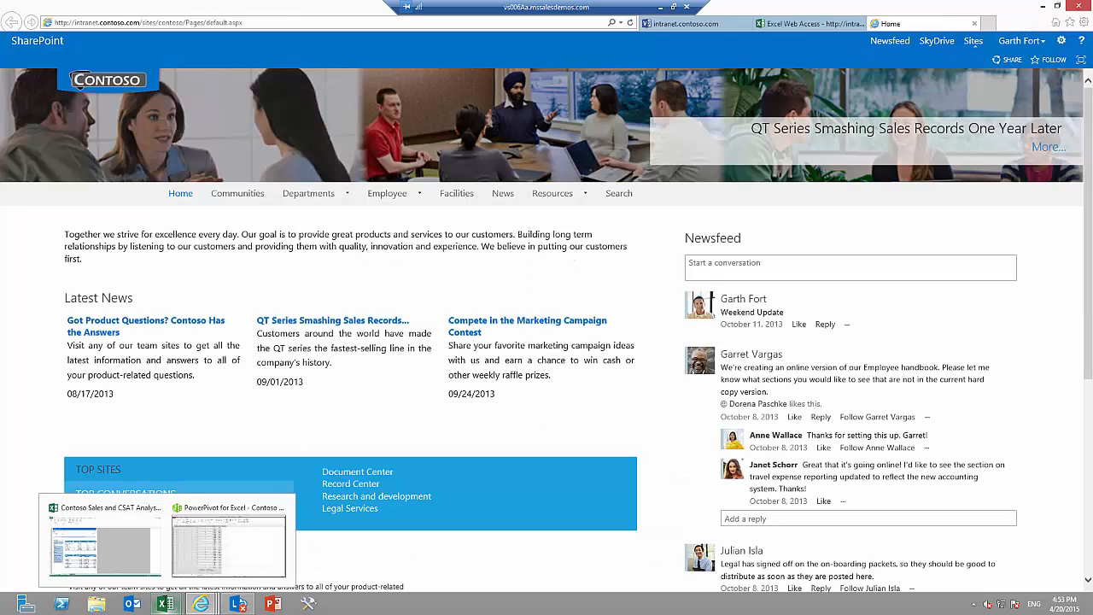
click(220, 544)
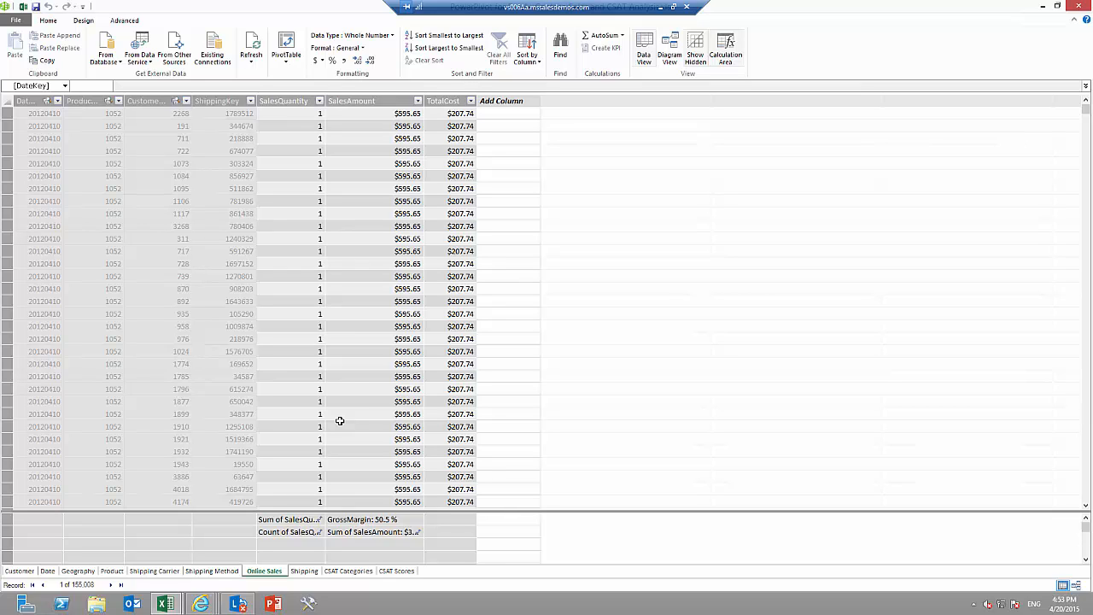
click(179, 58)
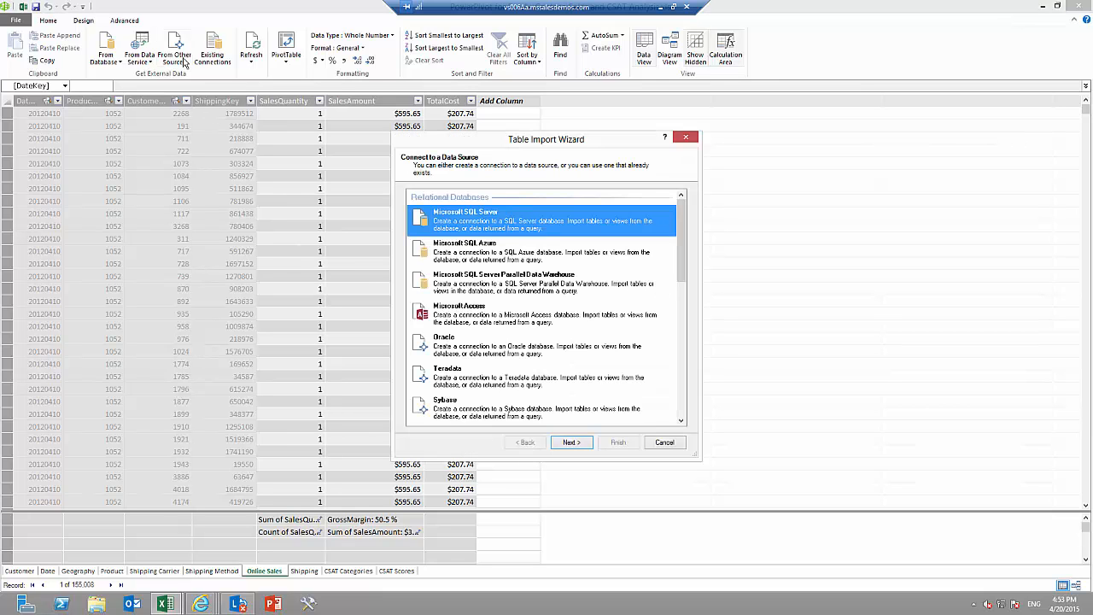
drag(681, 223, 679, 385)
click(476, 398)
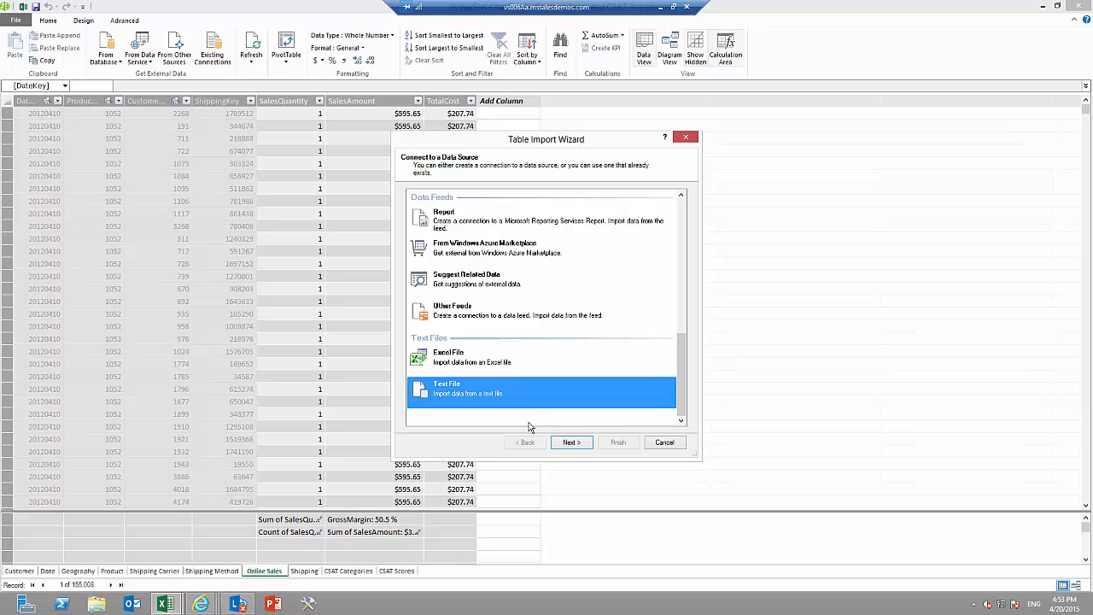
click(571, 443)
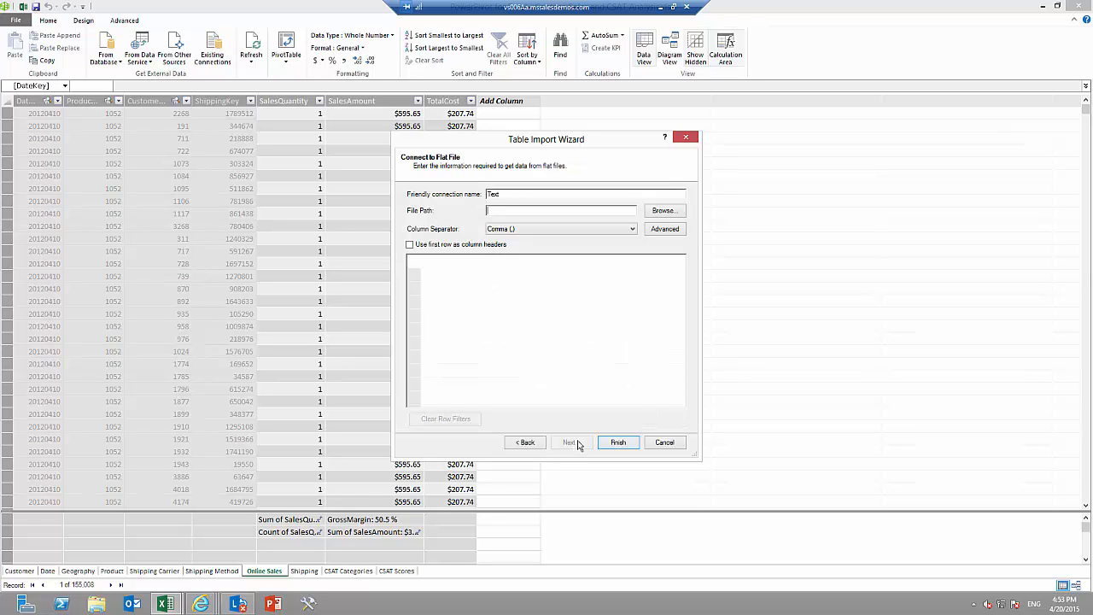
Choose USFlightDelays from the BI-demo folder as the source, with Tab as column separator and the first row as column headers.
click(670, 214)
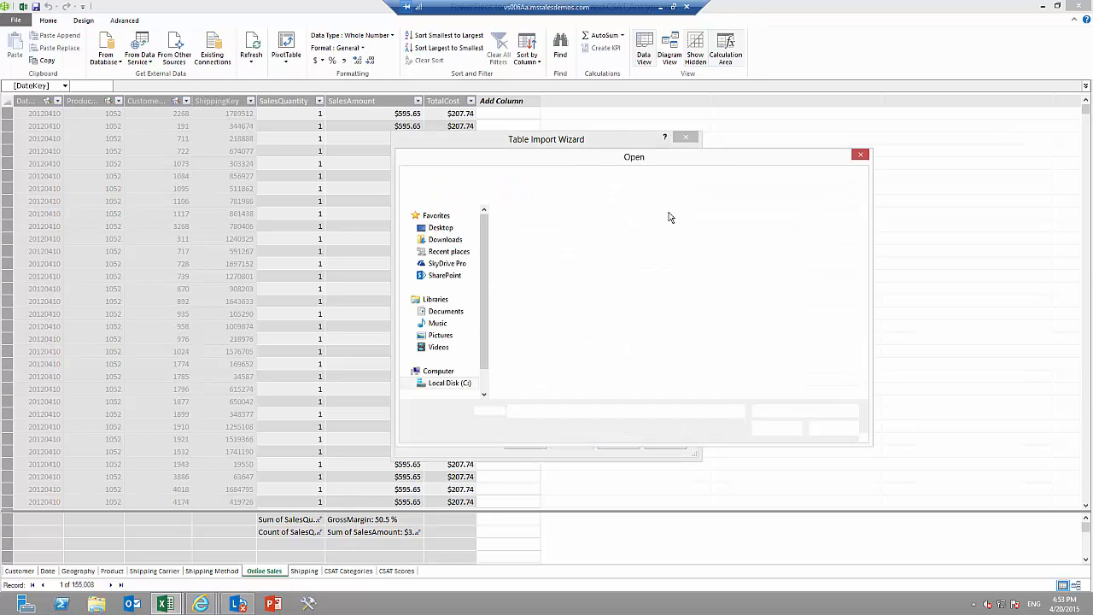
click(538, 241)
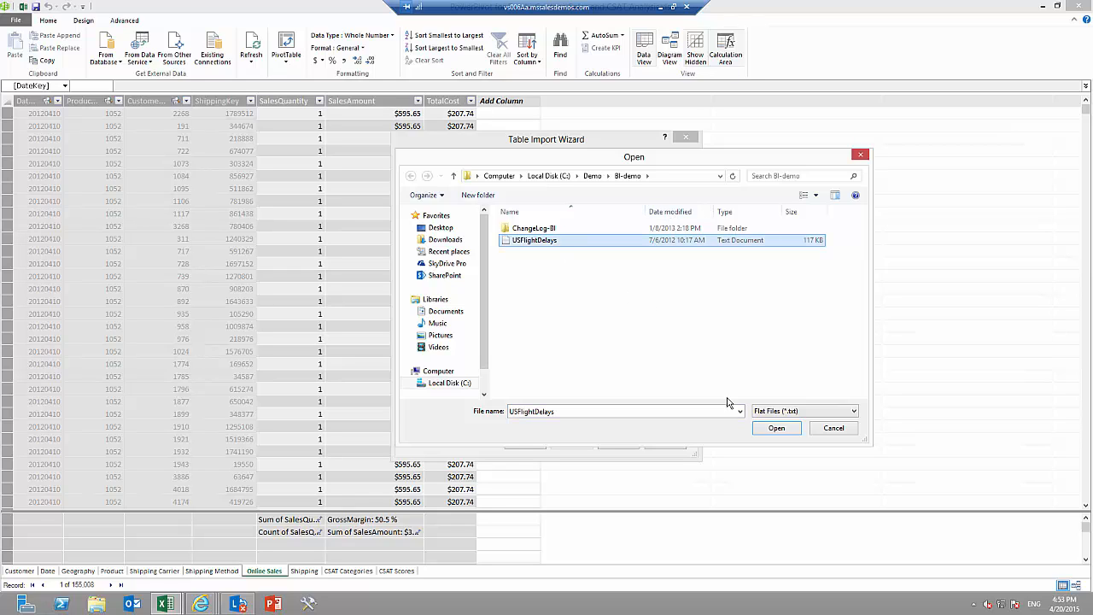
click(774, 431)
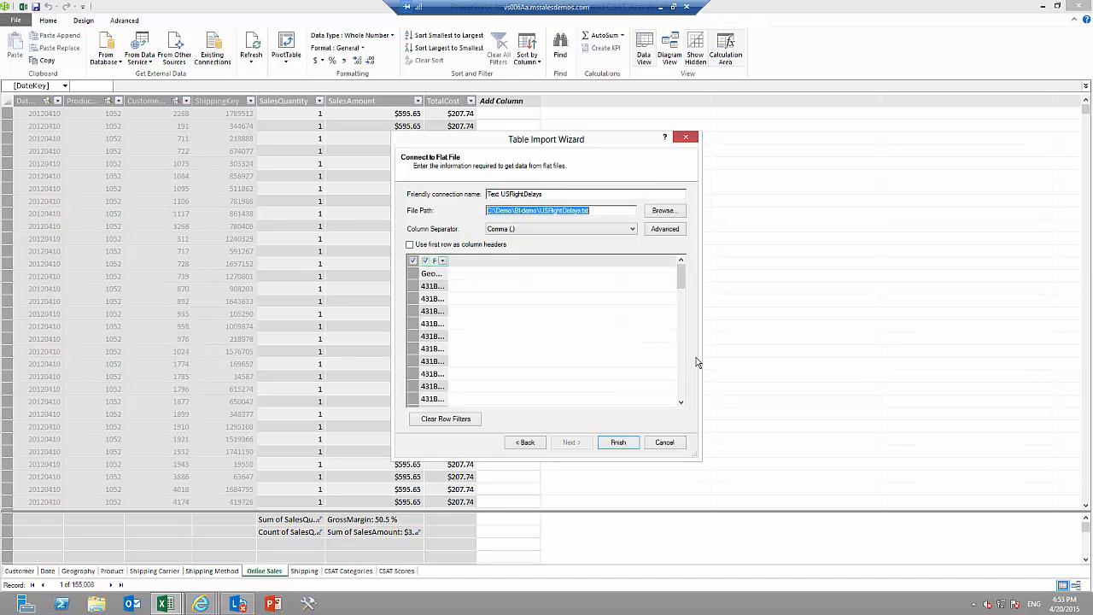
click(633, 230)
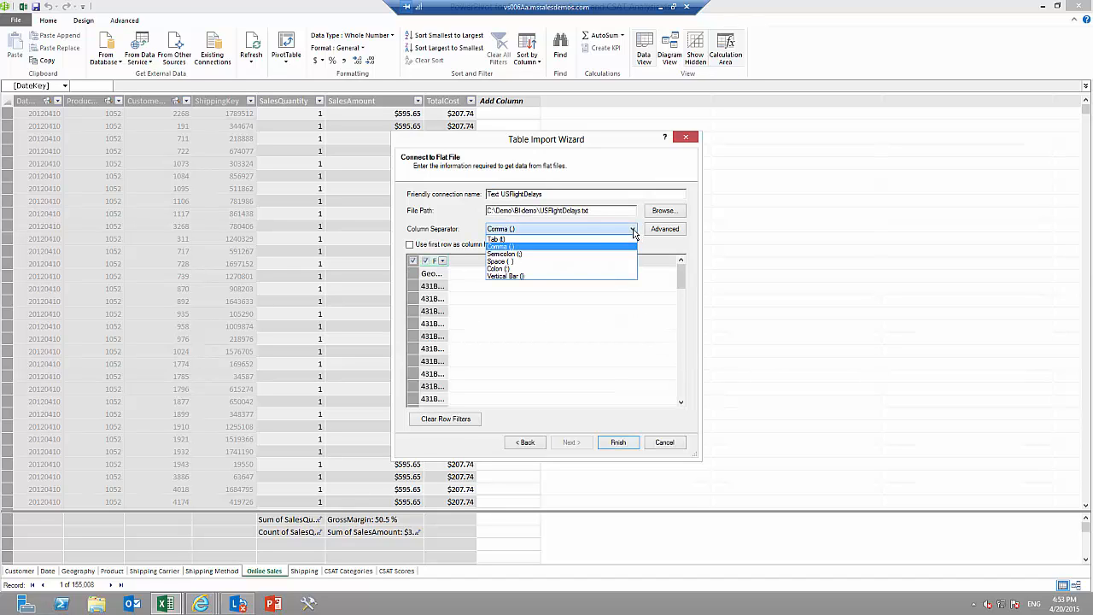
click(523, 240)
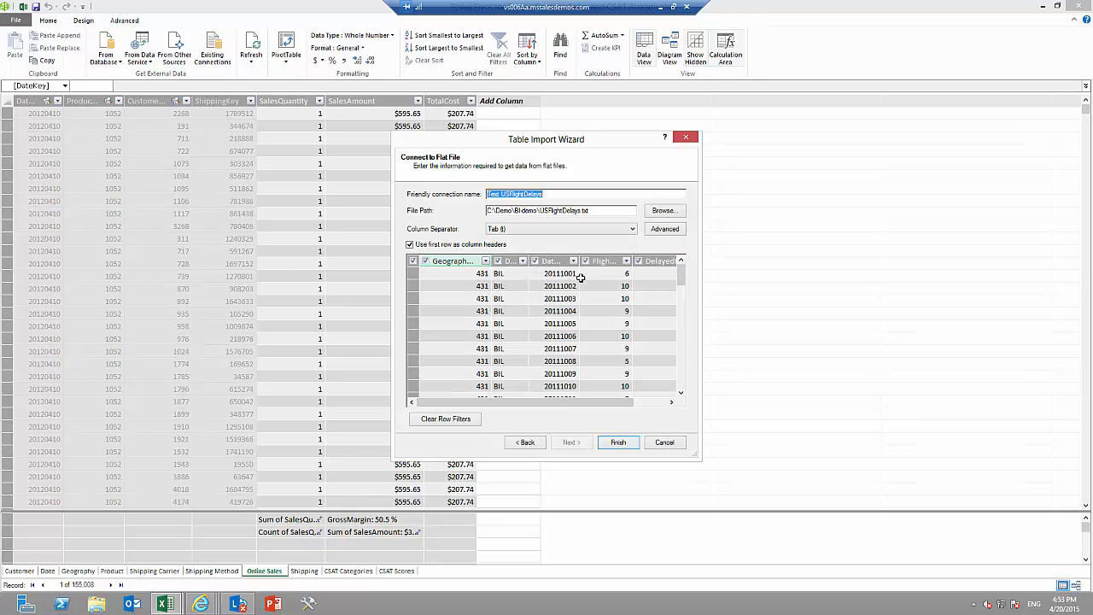
Finish the flat file import and rename the imported table as US Flight Delays.
click(617, 446)
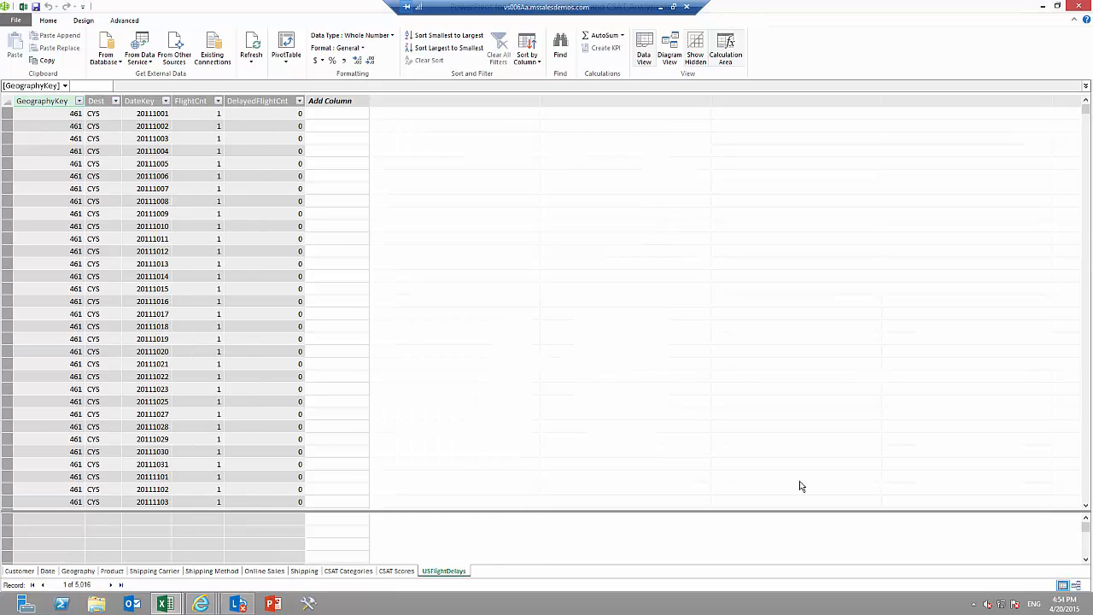
double_click(435, 572)
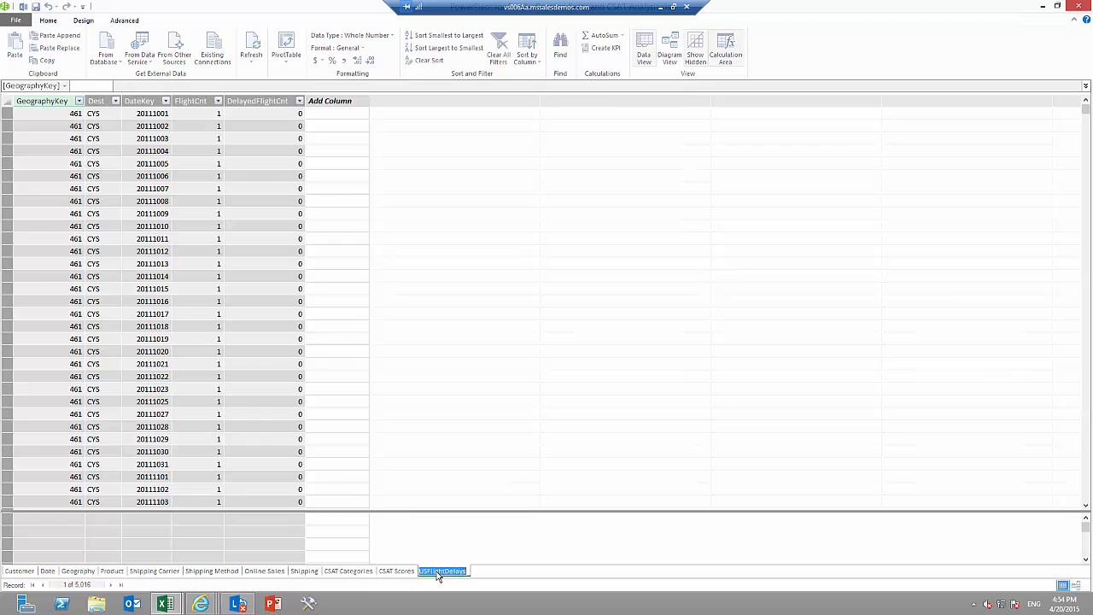
text(US Flight Delays)
key(Return)
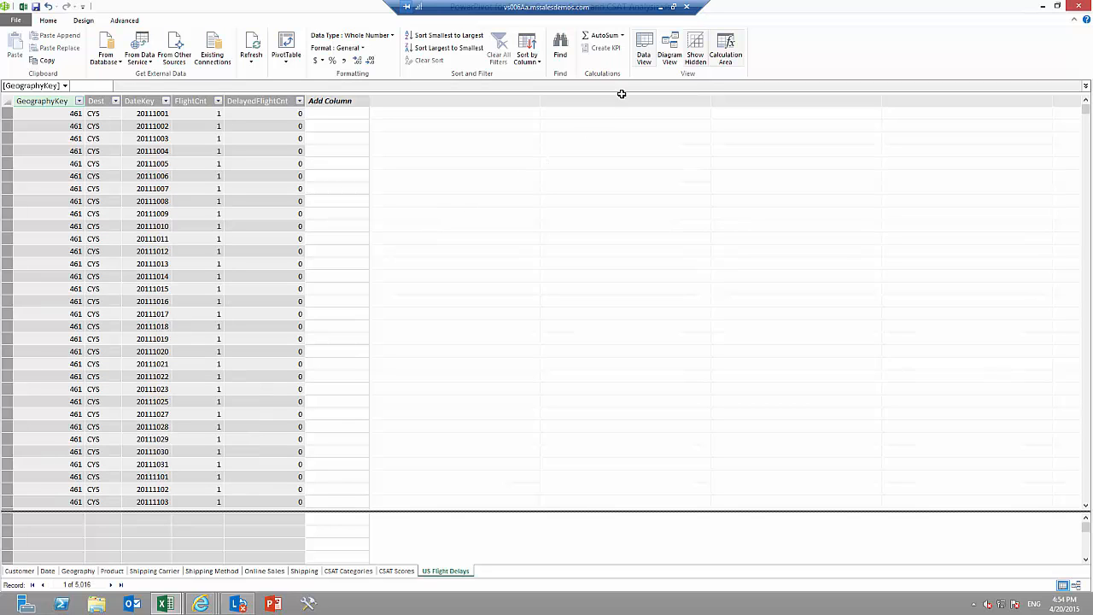
In the model diagram, place US Flight Delays below the Date table and relate its DateKey to Date and its GeographyKey to Geography.
click(670, 57)
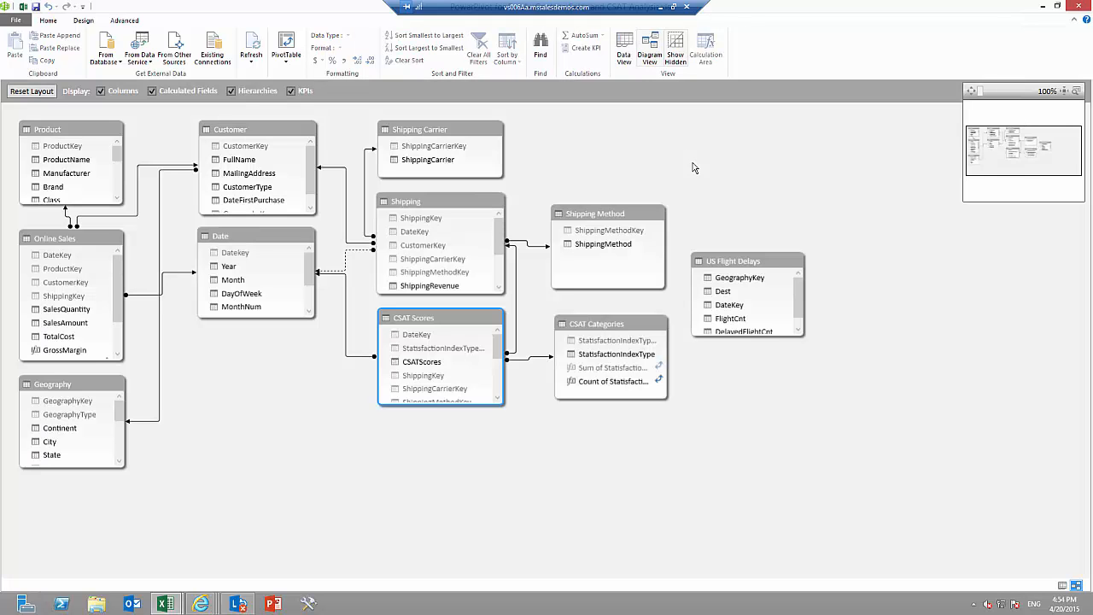
click(741, 263)
drag(741, 263, 243, 377)
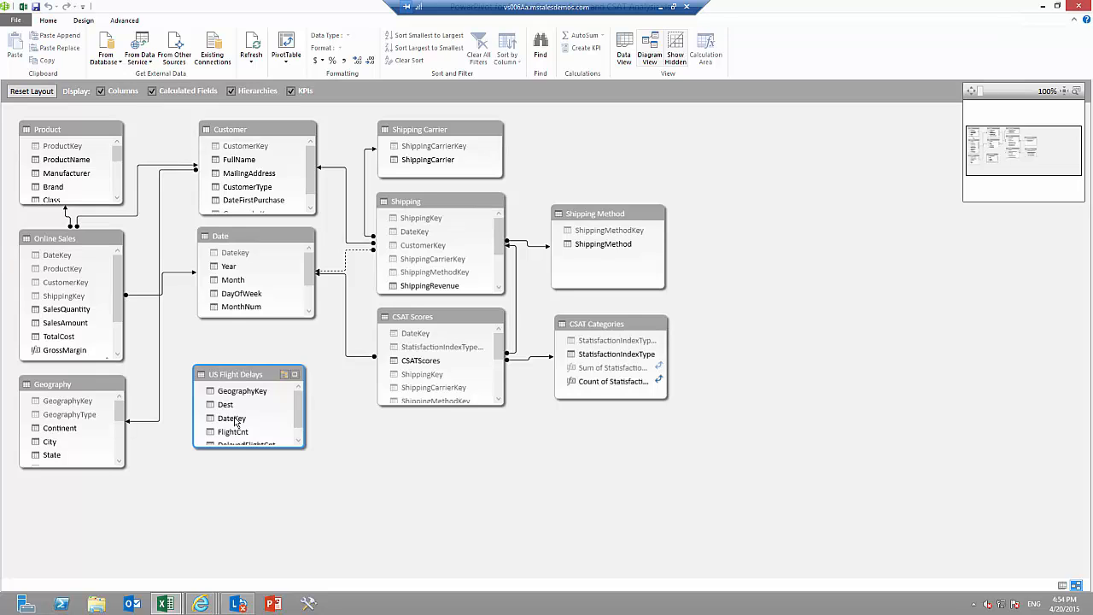
drag(236, 420, 244, 255)
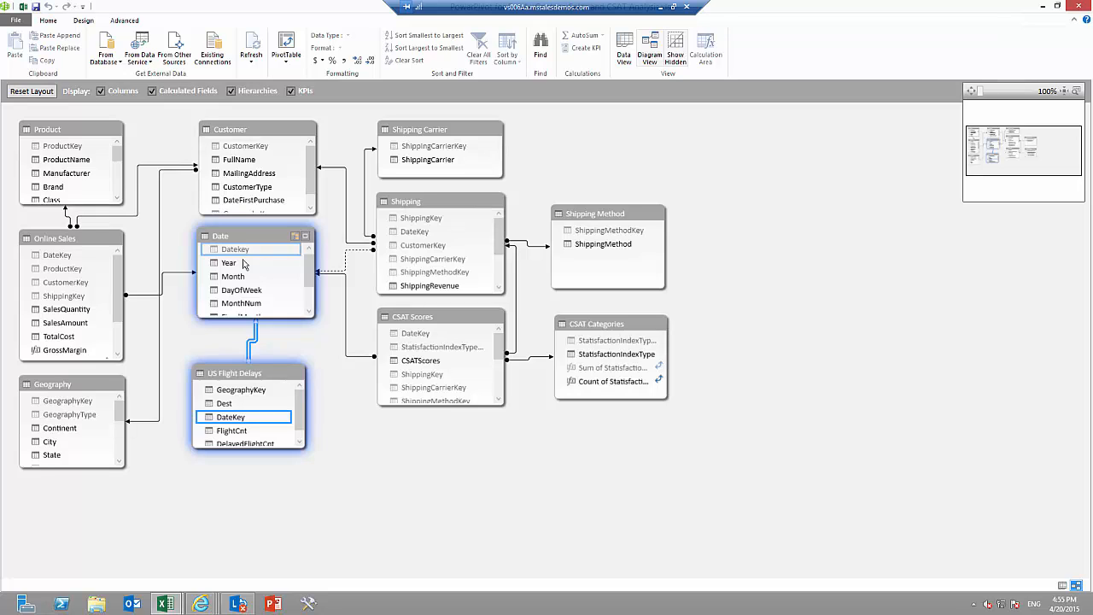
drag(253, 394, 81, 410)
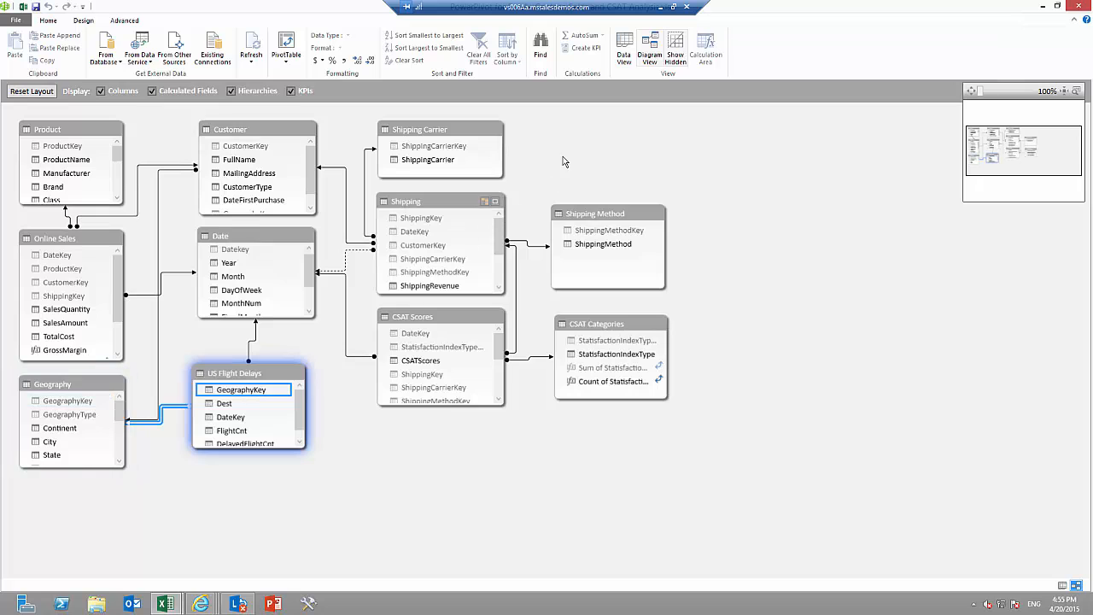
Add a calculated column to the US Flight Delays table with the formula =[DelayedFlightCnt]/[FlightCnt].
click(626, 60)
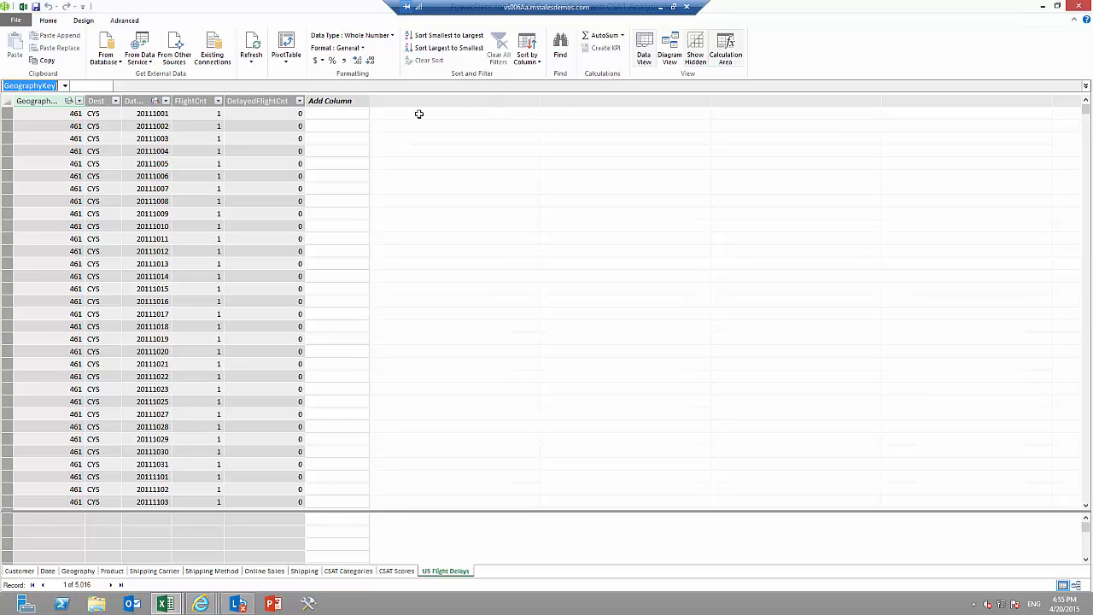
click(359, 115)
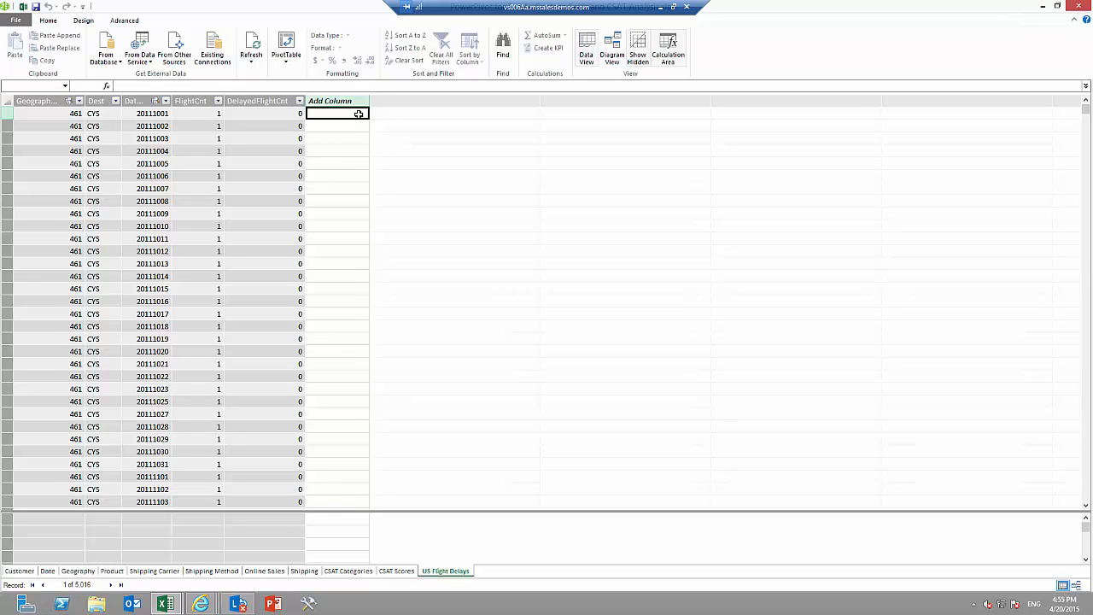
text(=)
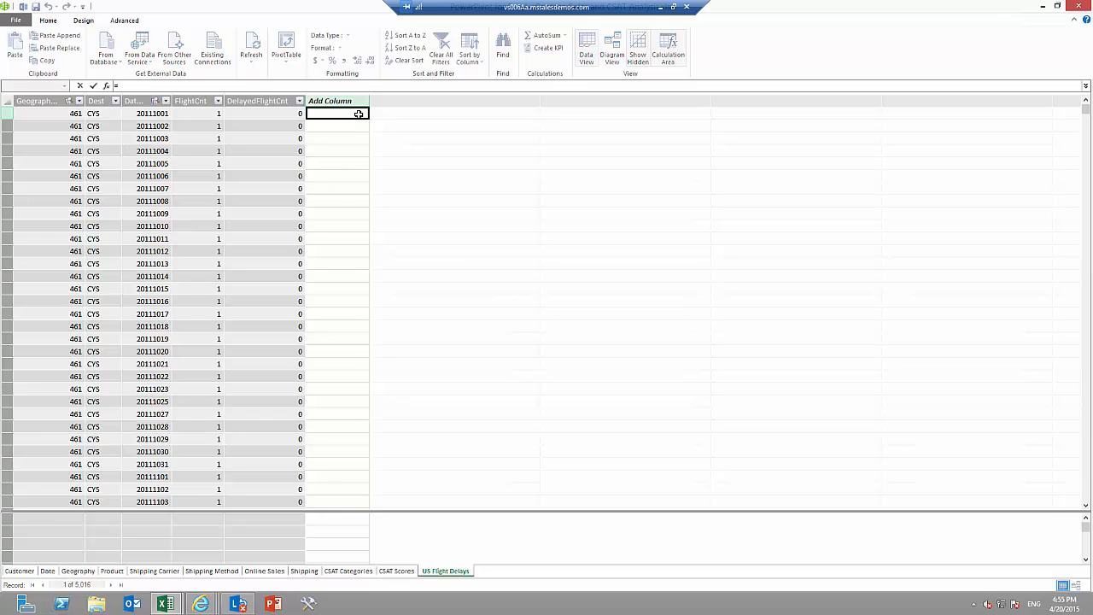
text([)
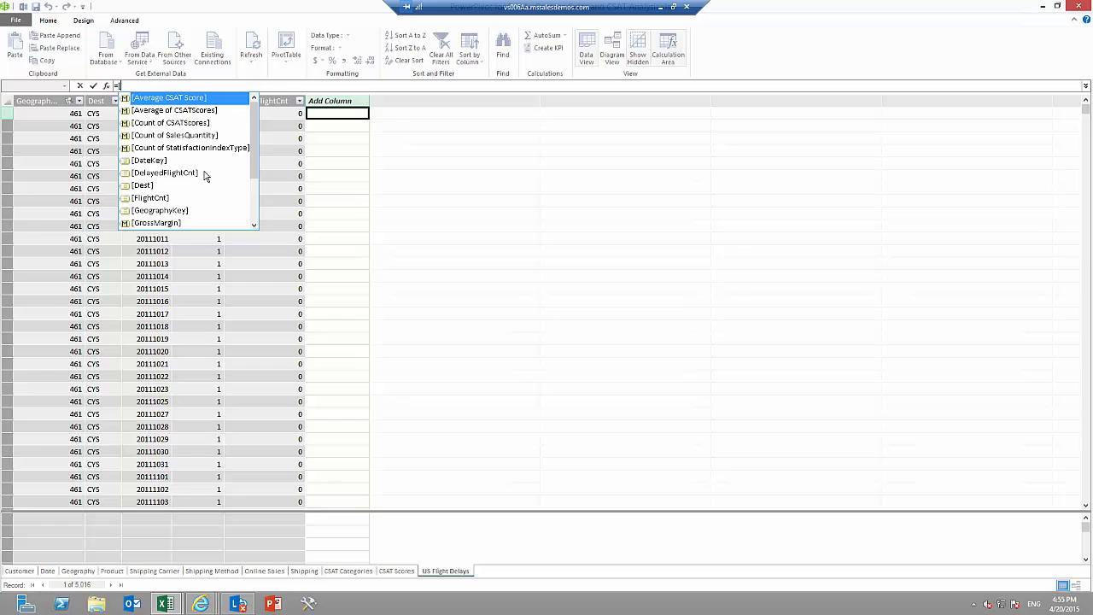
double_click(204, 175)
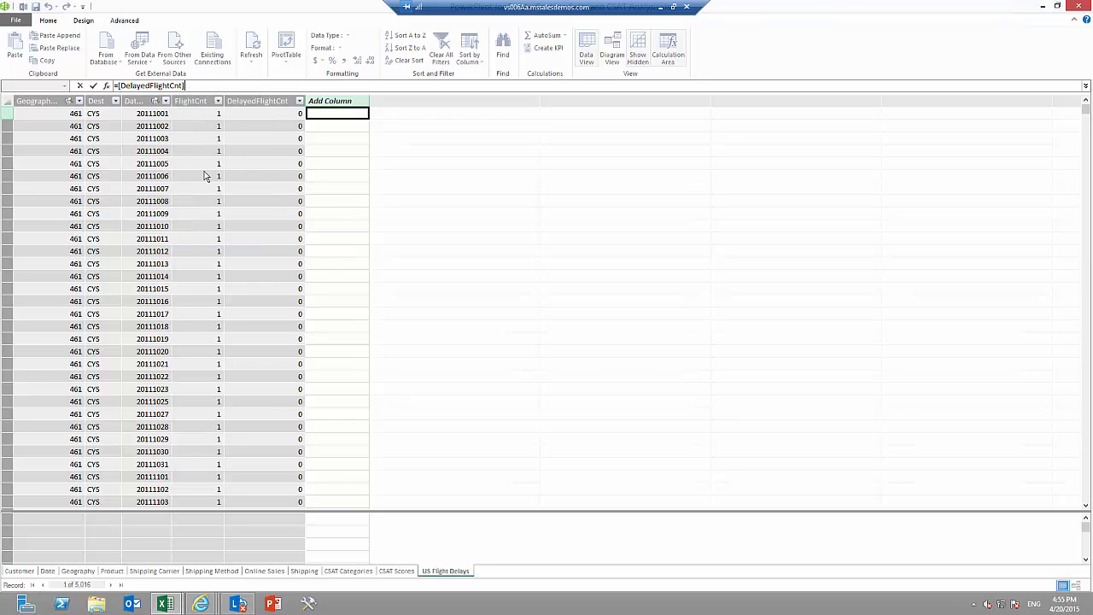
text(/)
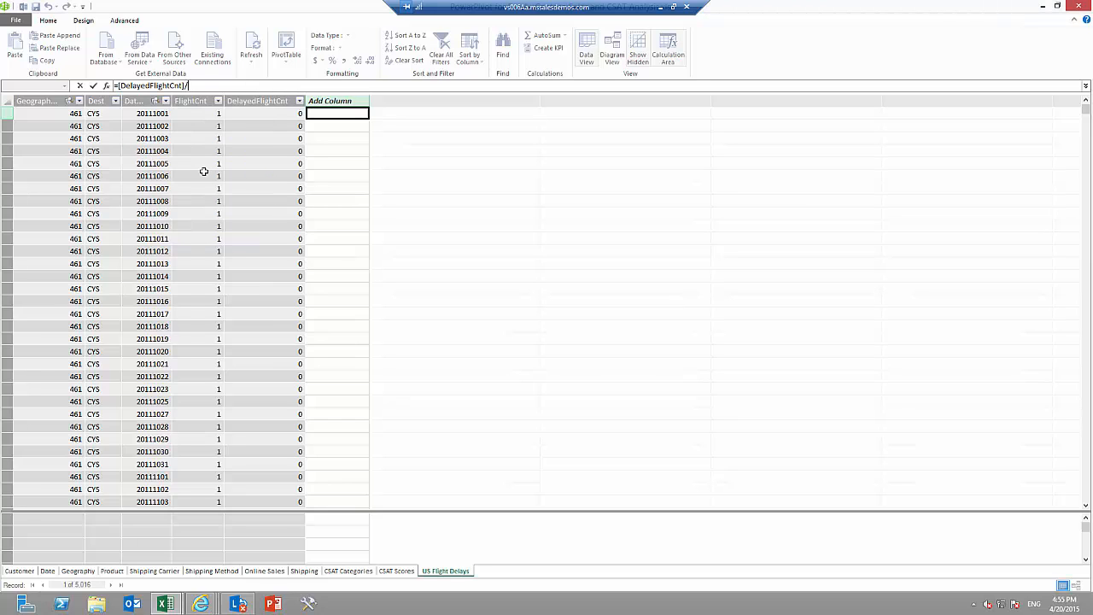
text([)
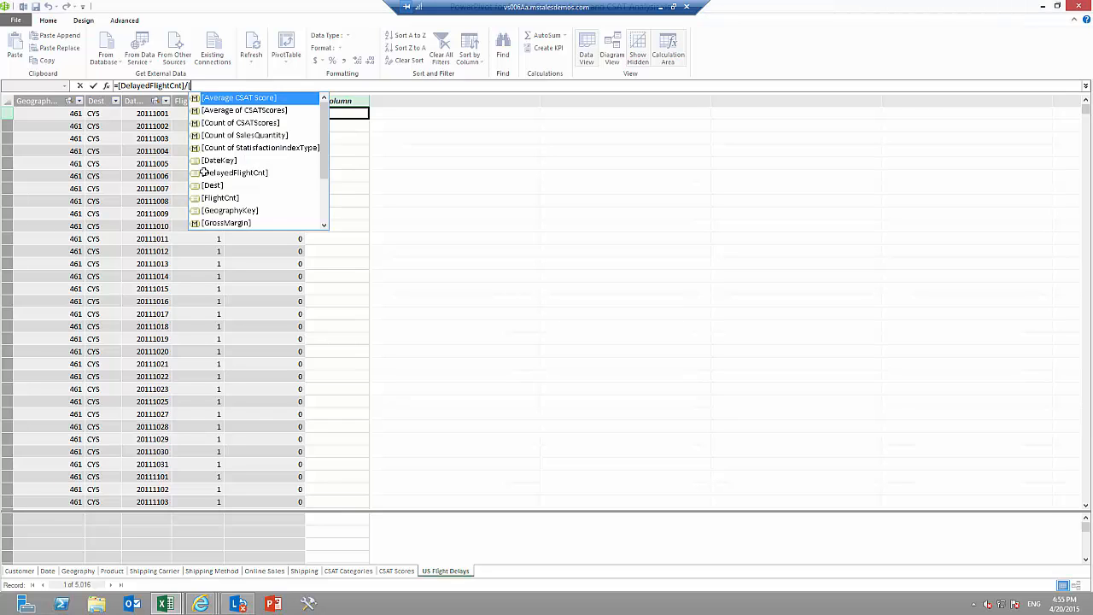
double_click(215, 200)
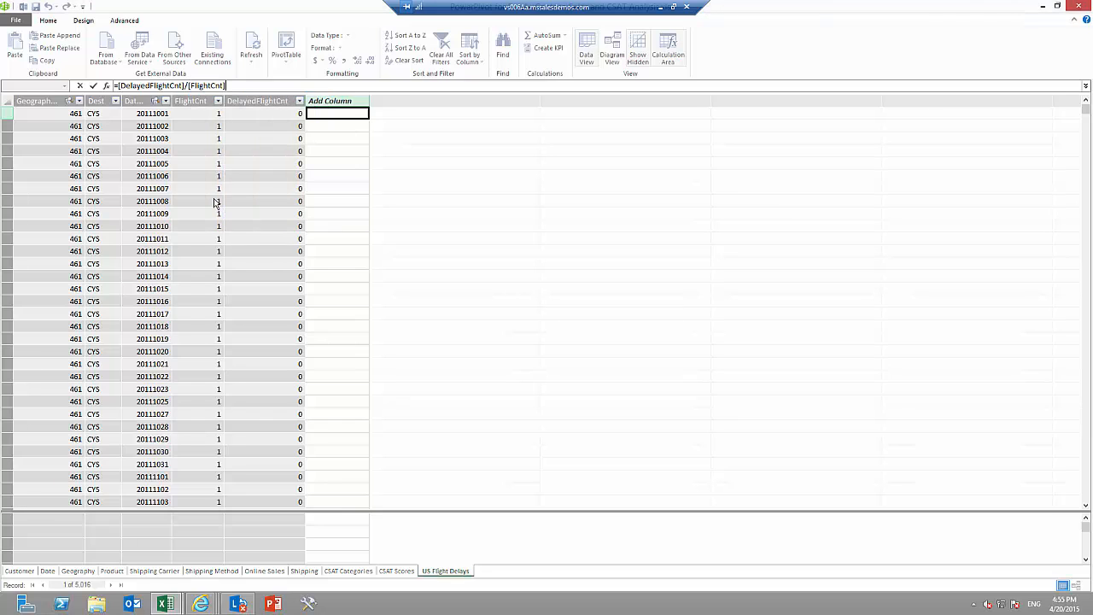
key(Return)
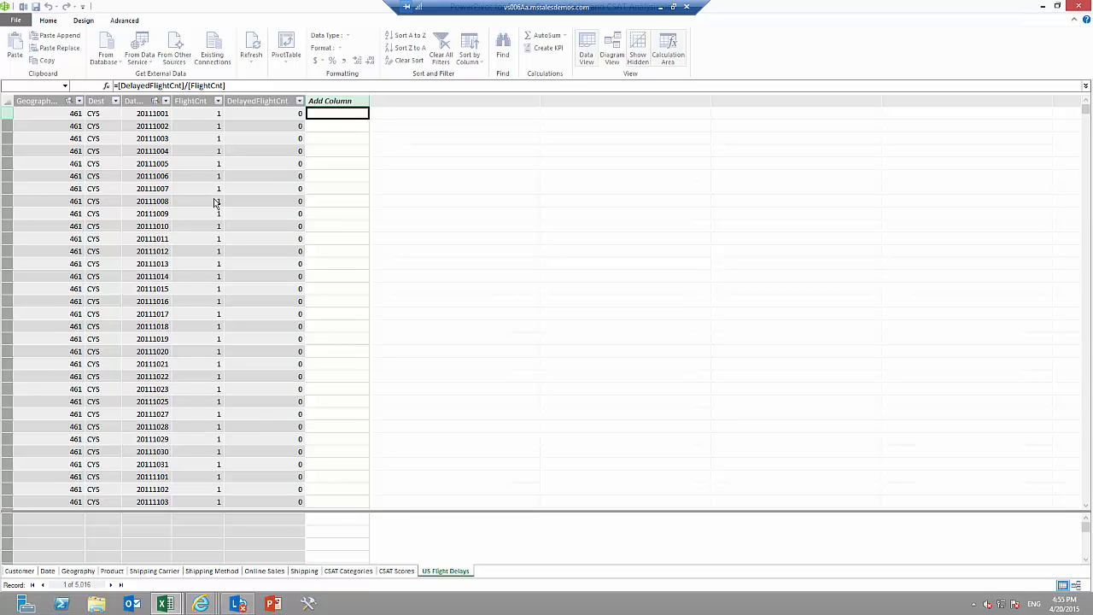
key(Return)
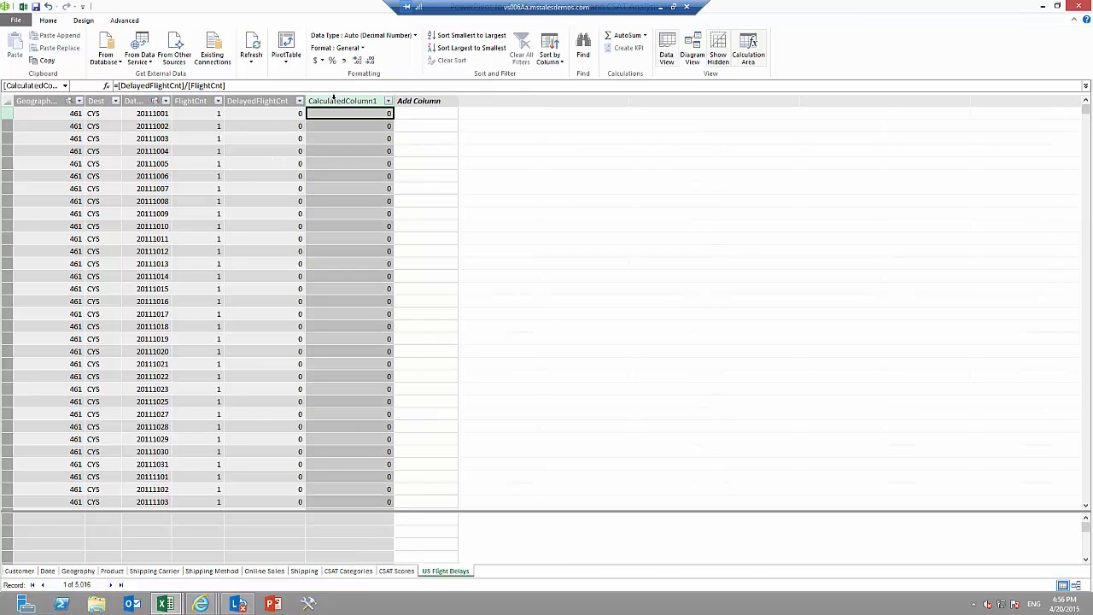
Rename the calculated column as % de vuelos demorados and format it as a percentage.
double_click(335, 99)
text(% de vuelos demorados)
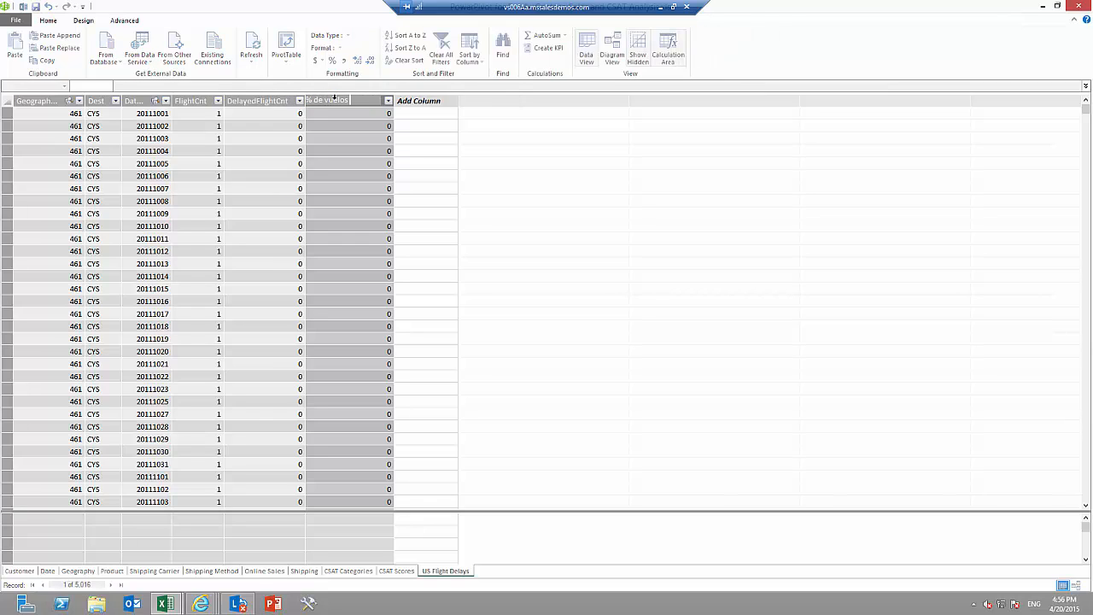
key(Return)
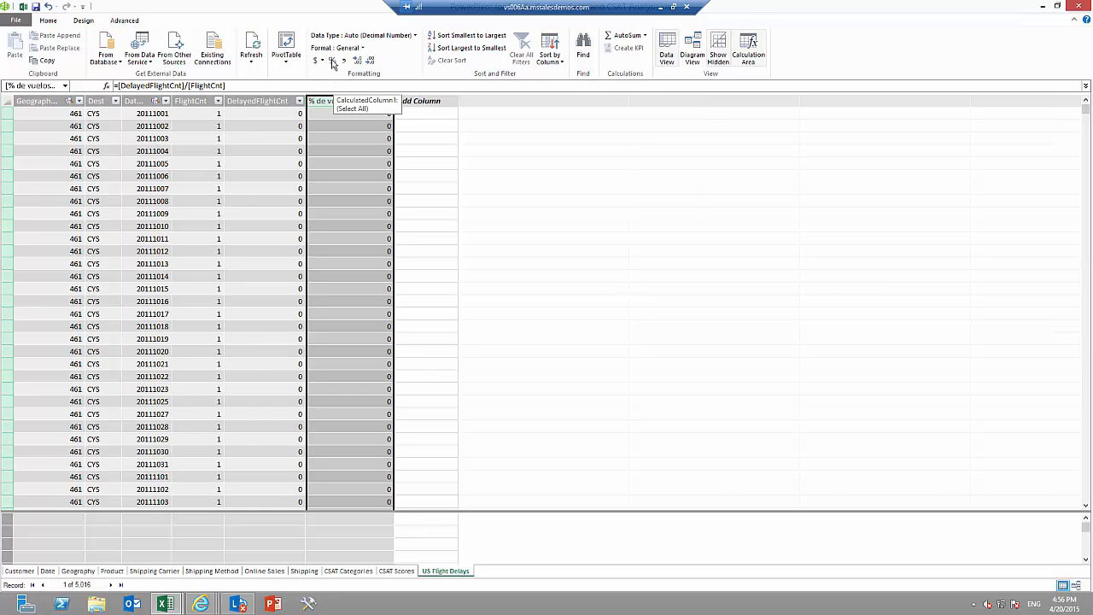
click(333, 61)
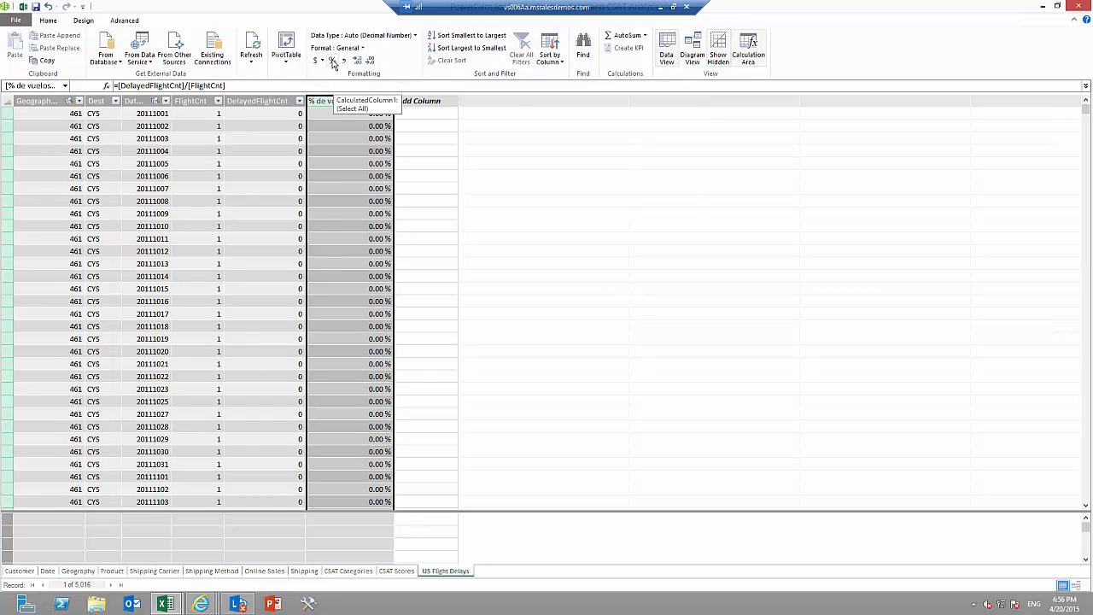
Sort the % de vuelos demorados column from largest to smallest and add an Average calculated field beneath it.
click(467, 49)
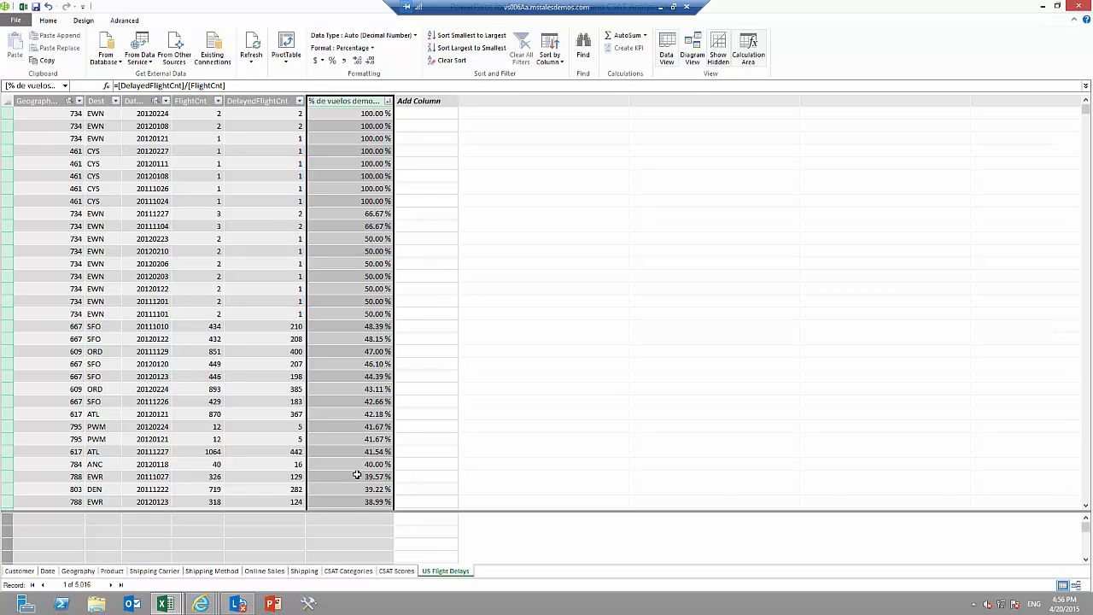
click(348, 519)
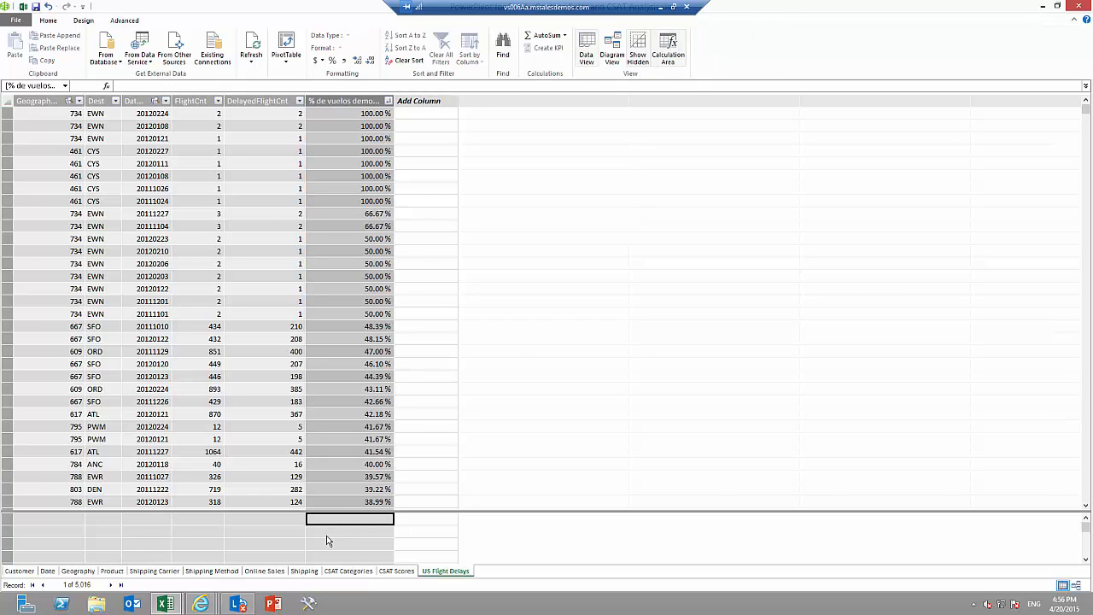
click(564, 37)
click(561, 60)
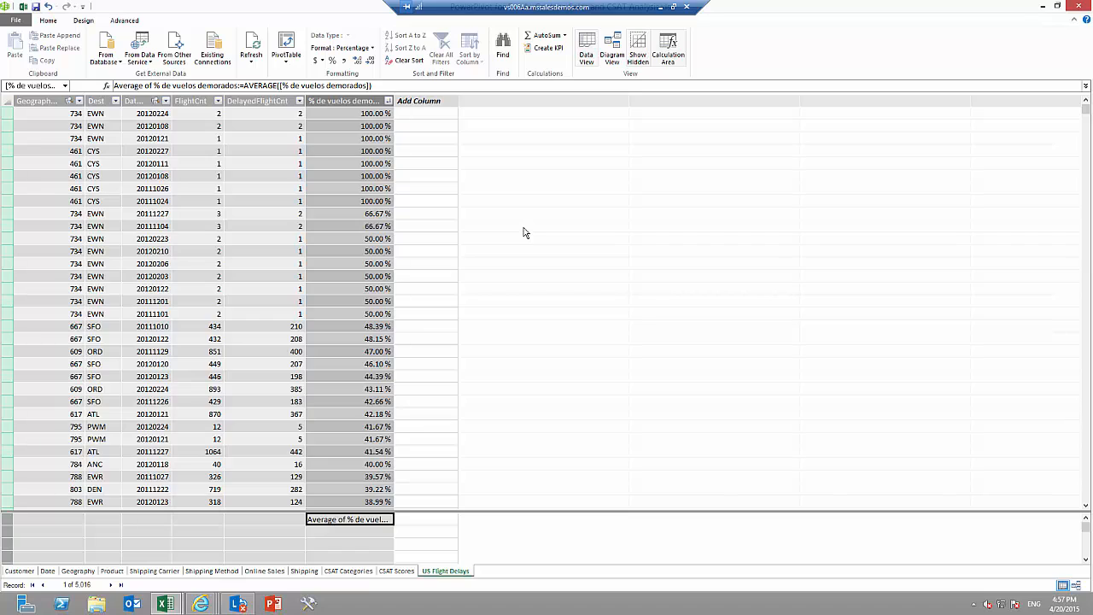
Start a KPI on the average of % de vuelos demorados with an absolute target value of 1.
mouse_move(358, 524)
click(548, 47)
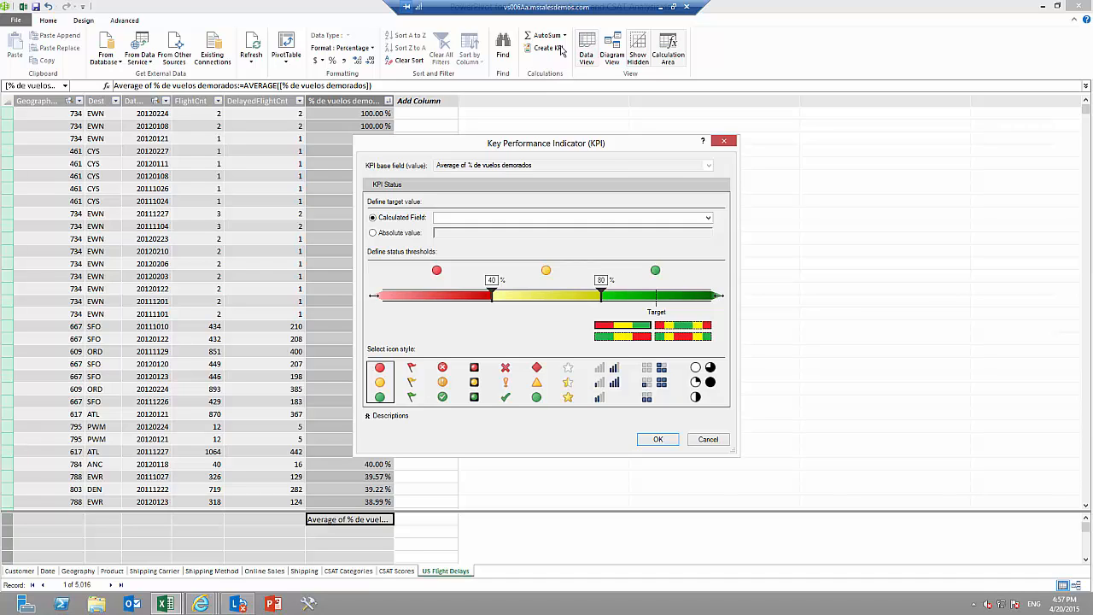
click(373, 234)
drag(457, 237, 415, 233)
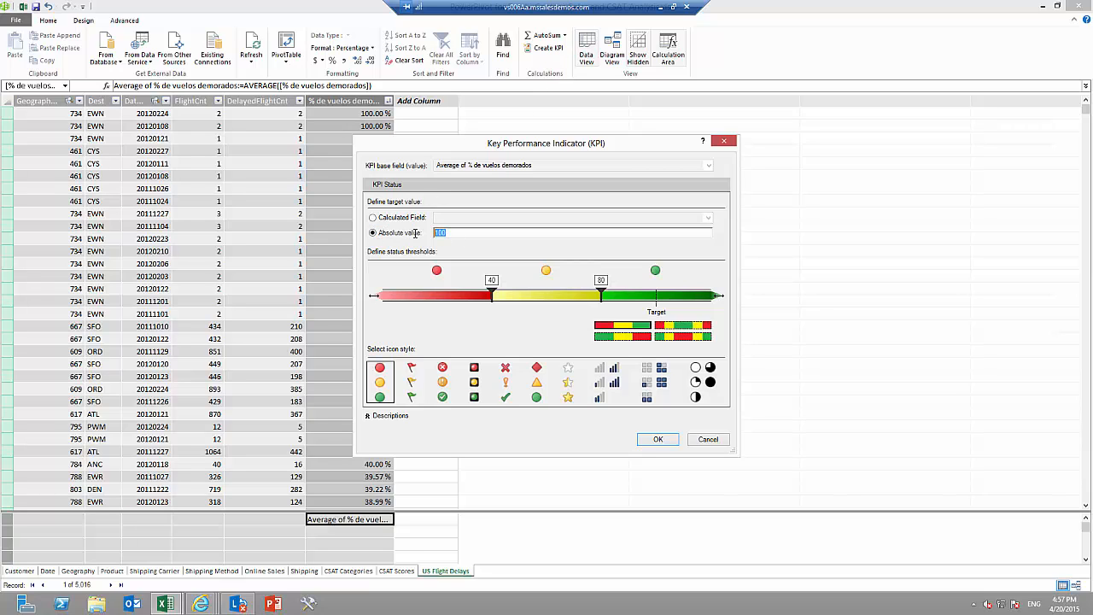
text(1)
key(Tab)
Set the KPI status thresholds to 0.03 for the lower limit and 0.04 for the upper limit.
text(0.03)
key(Tab)
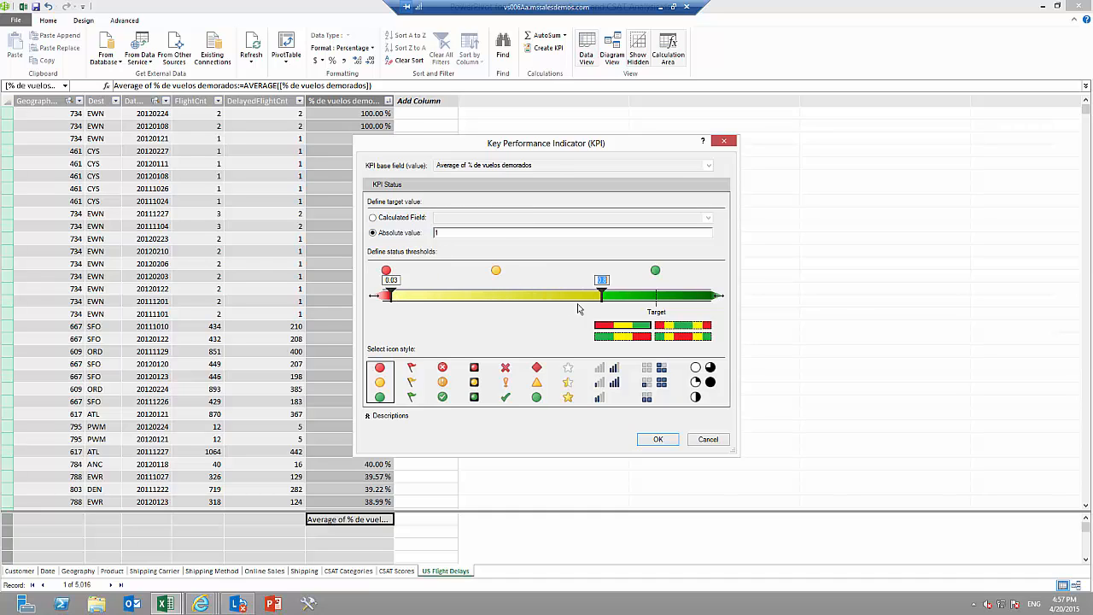
drag(601, 302, 416, 294)
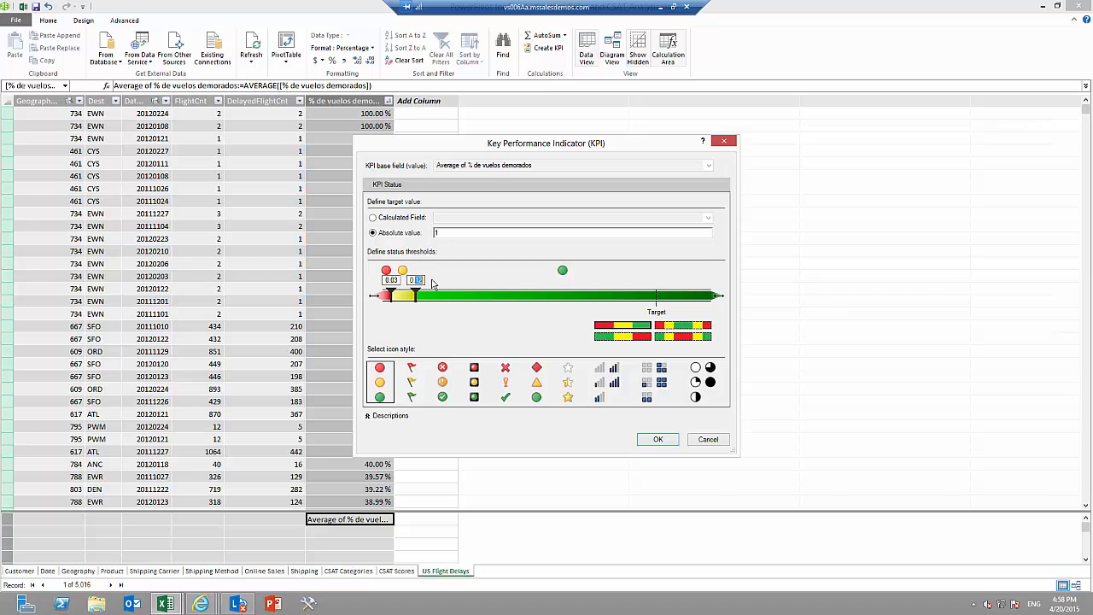
text(0.04)
key(Return)
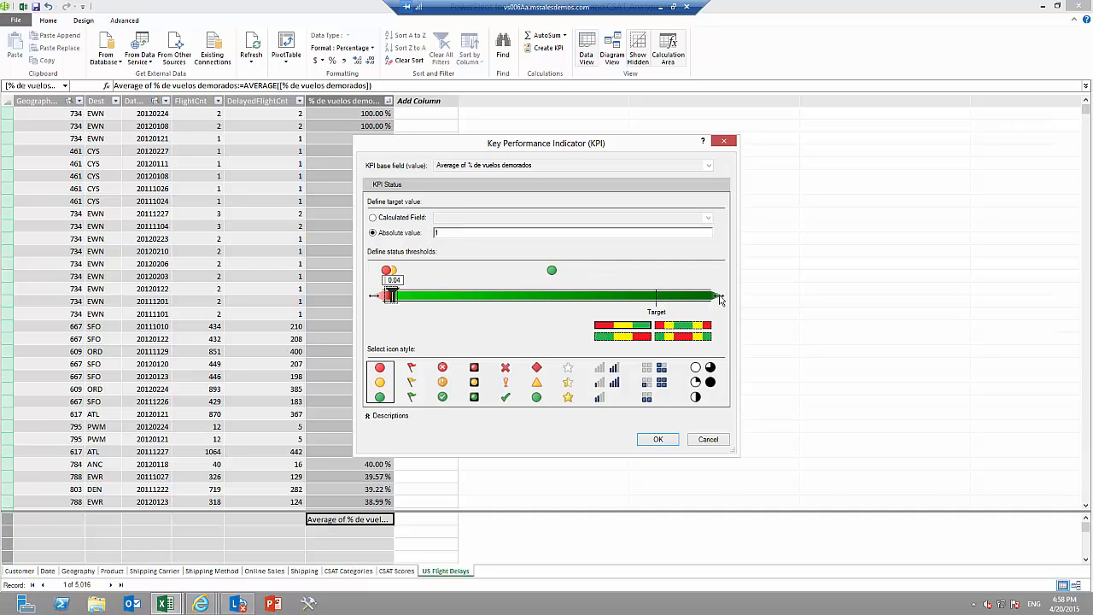
Rescale the KPI threshold bar, apply the green-yellow-red status order so low values are green, and create the KPI.
mouse_move(722, 298)
mouse_down()
mouse_move(678, 299)
mouse_move(716, 299)
mouse_up()
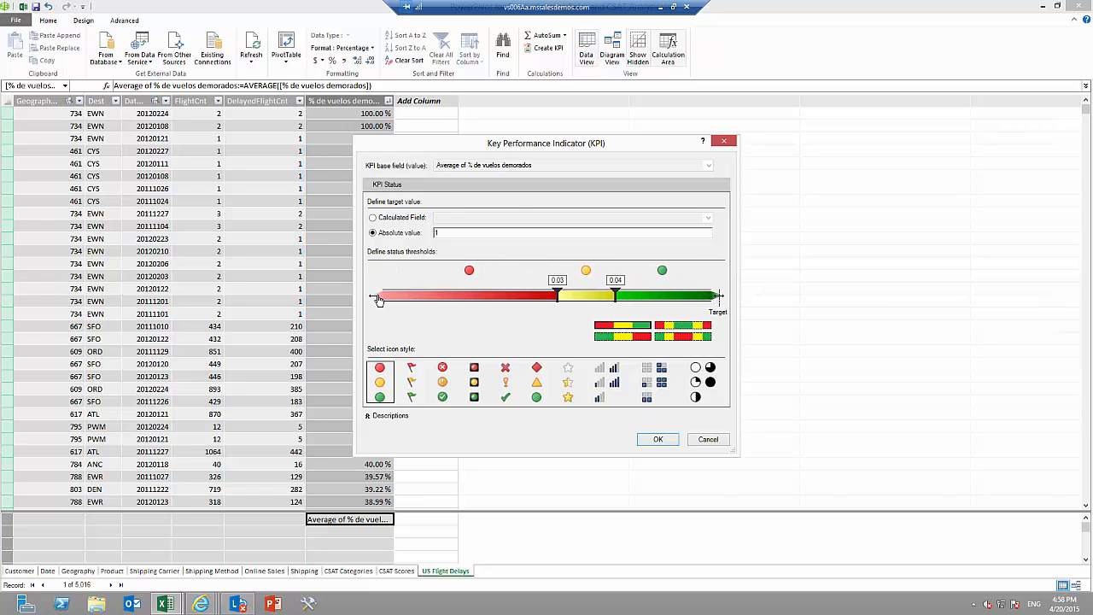
drag(376, 298, 394, 301)
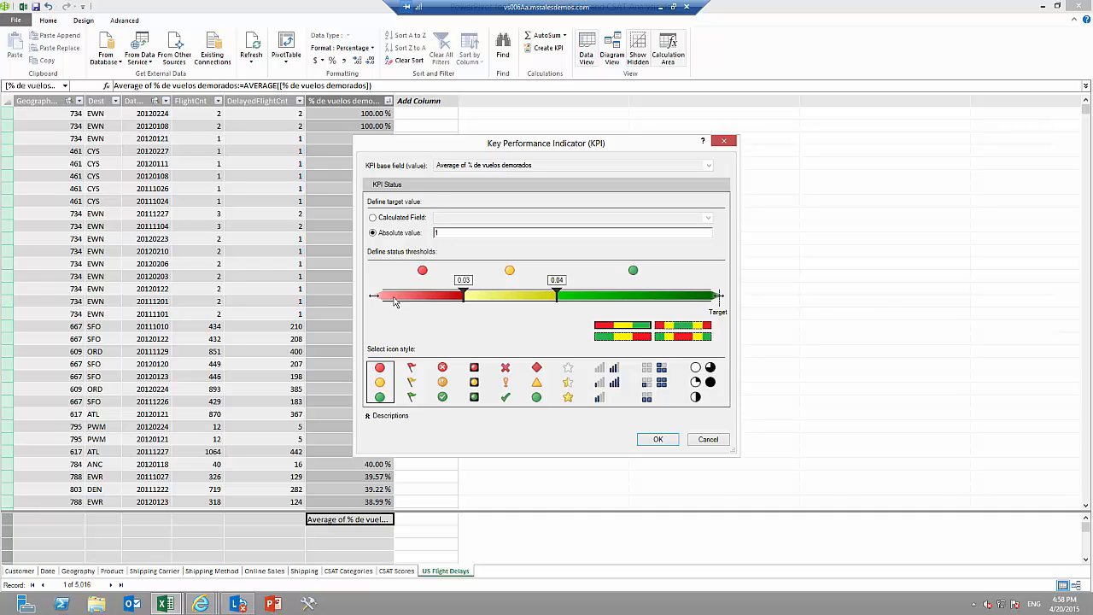
click(615, 336)
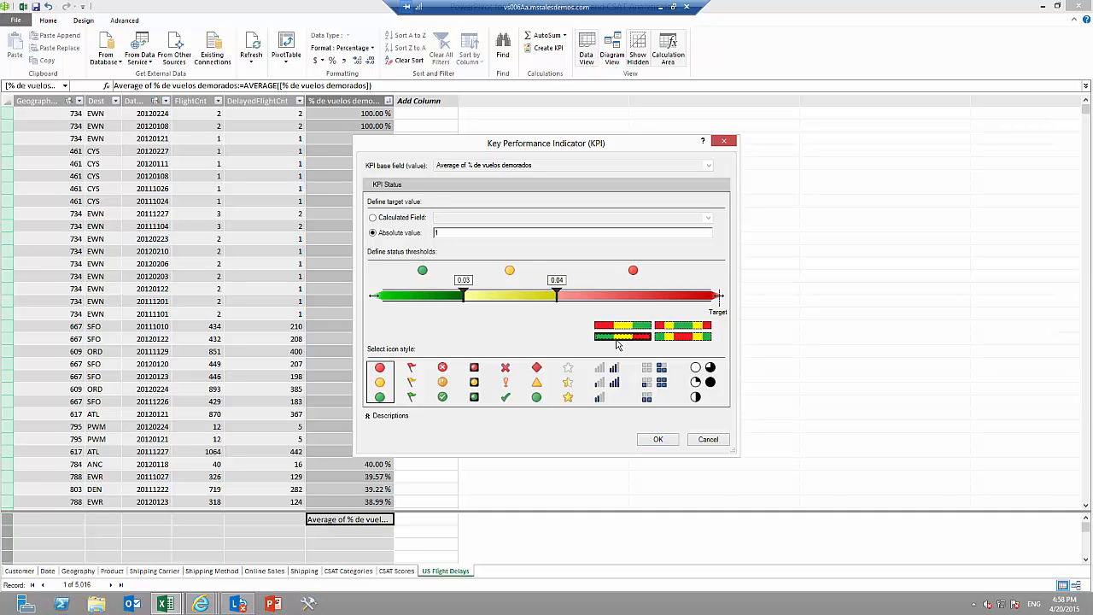
click(658, 439)
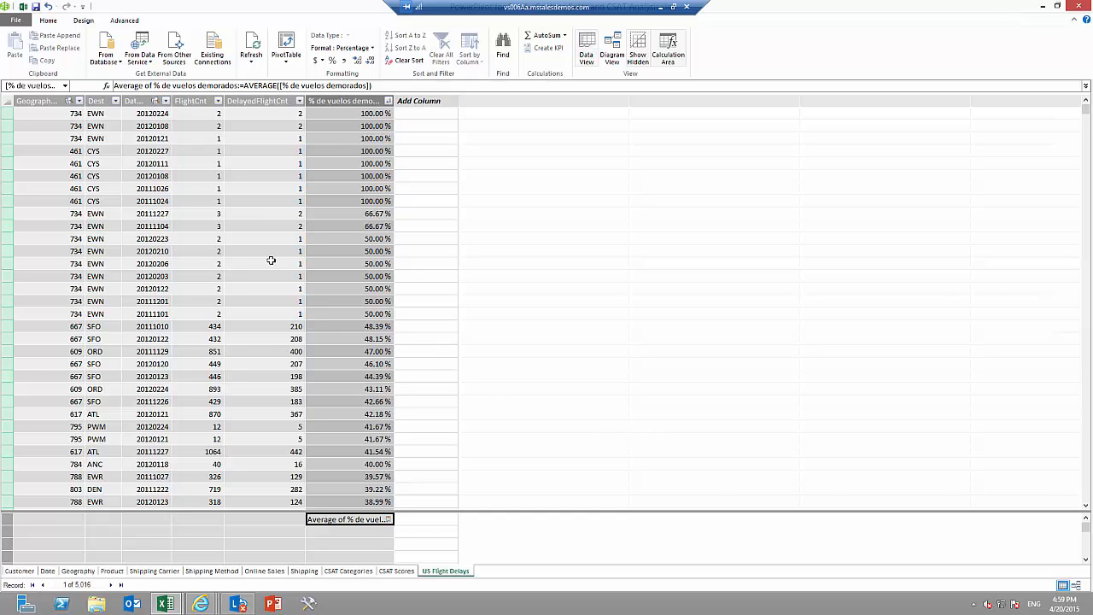
Switch to the Excel workbook and insert a new Power View report sheet.
click(24, 8)
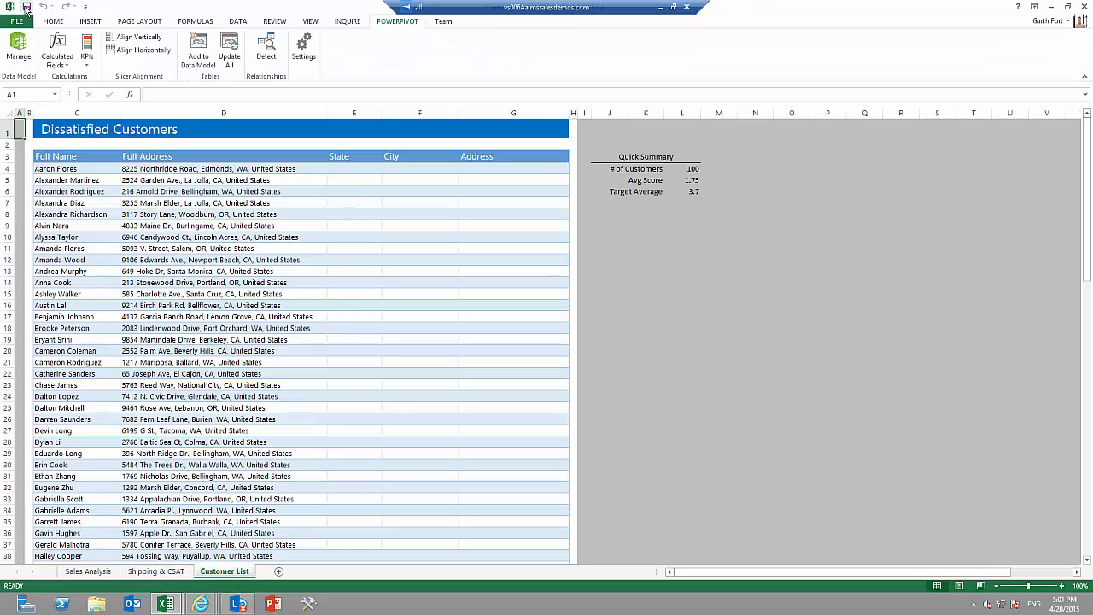
click(90, 20)
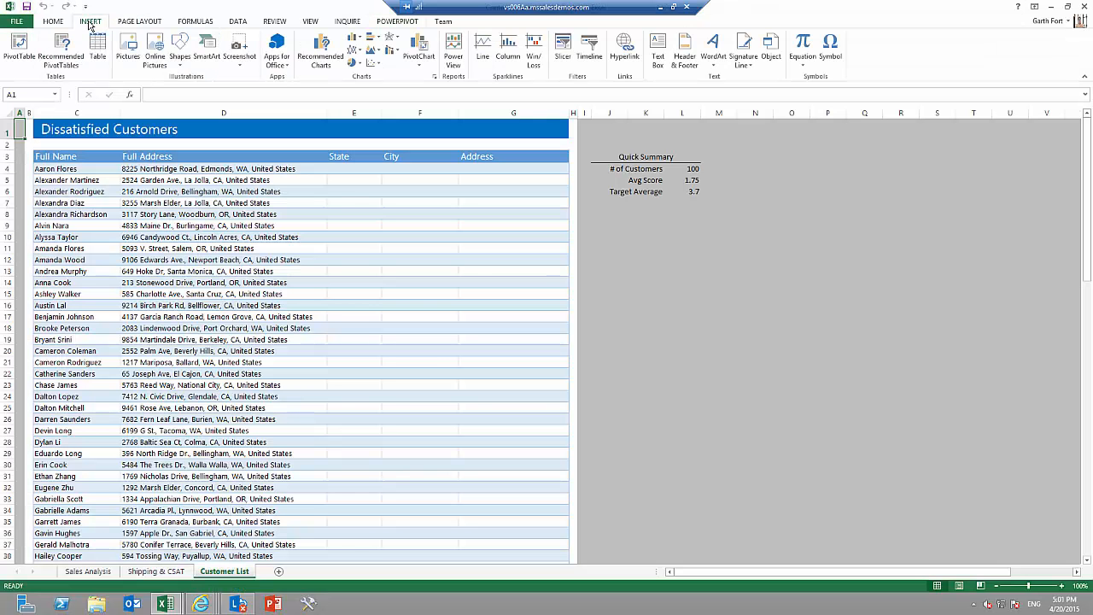
click(453, 48)
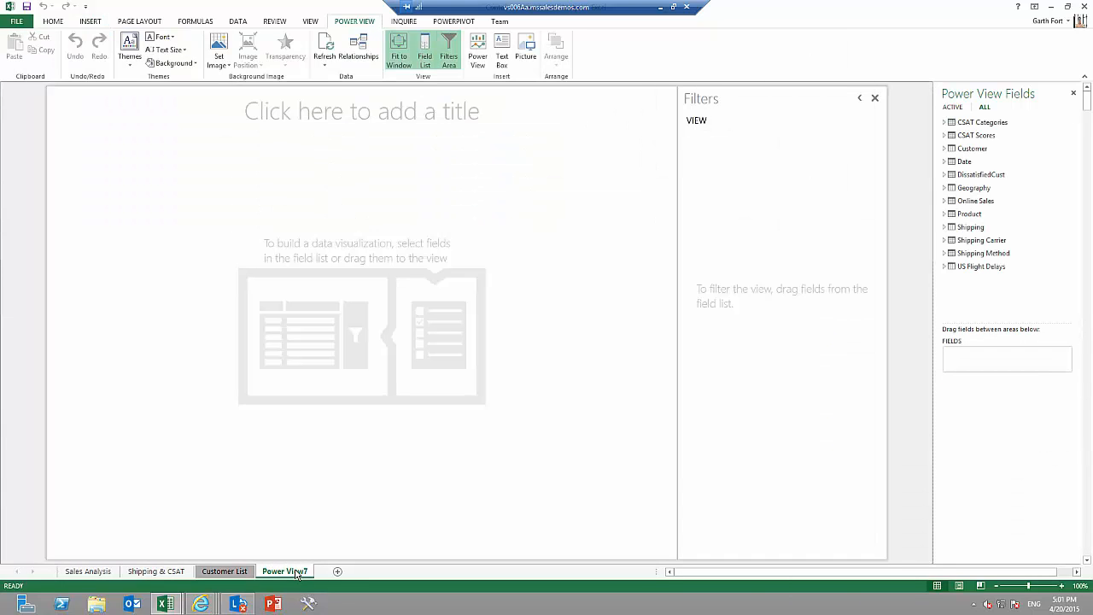
Rename the new Power View sheet as Analisis CSAT.
double_click(290, 572)
text(Analis)
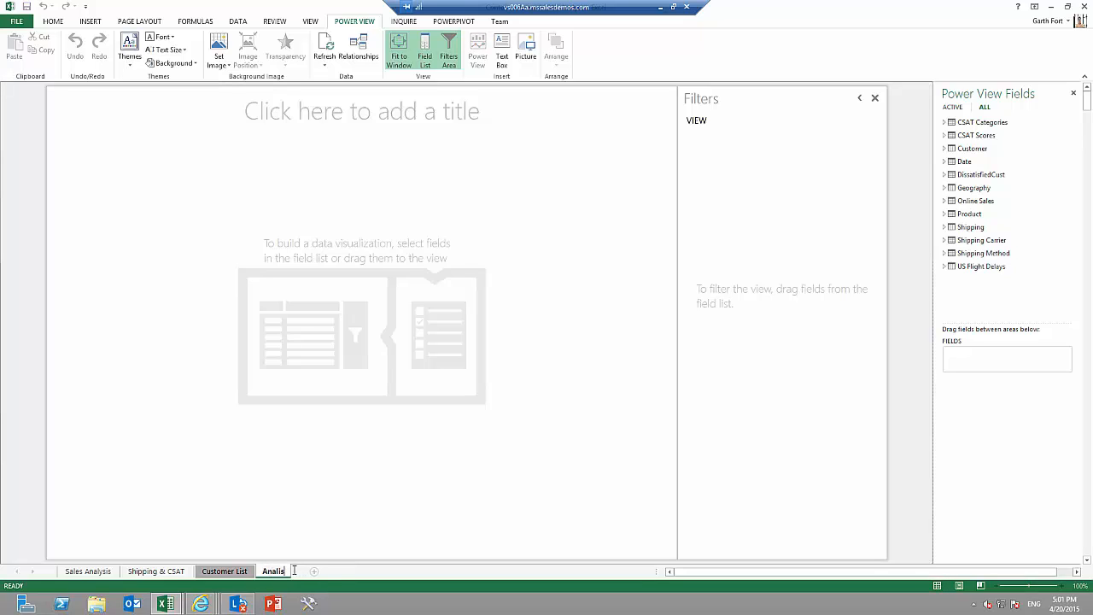
text(is CSAT)
key(Return)
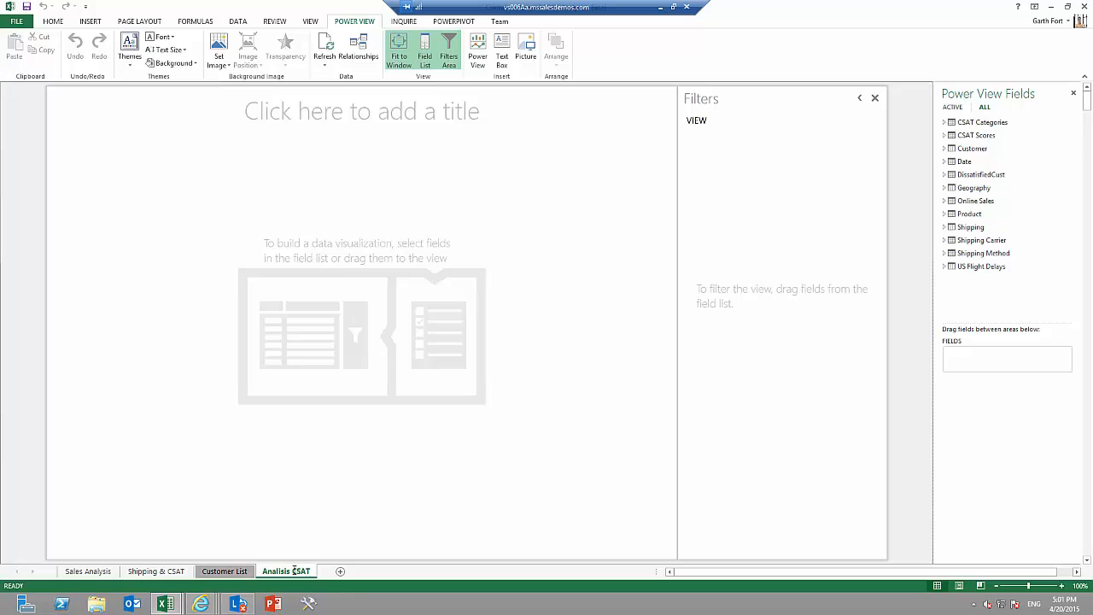
Enter Analisis CSAT as the report title on the Power View canvas.
click(369, 112)
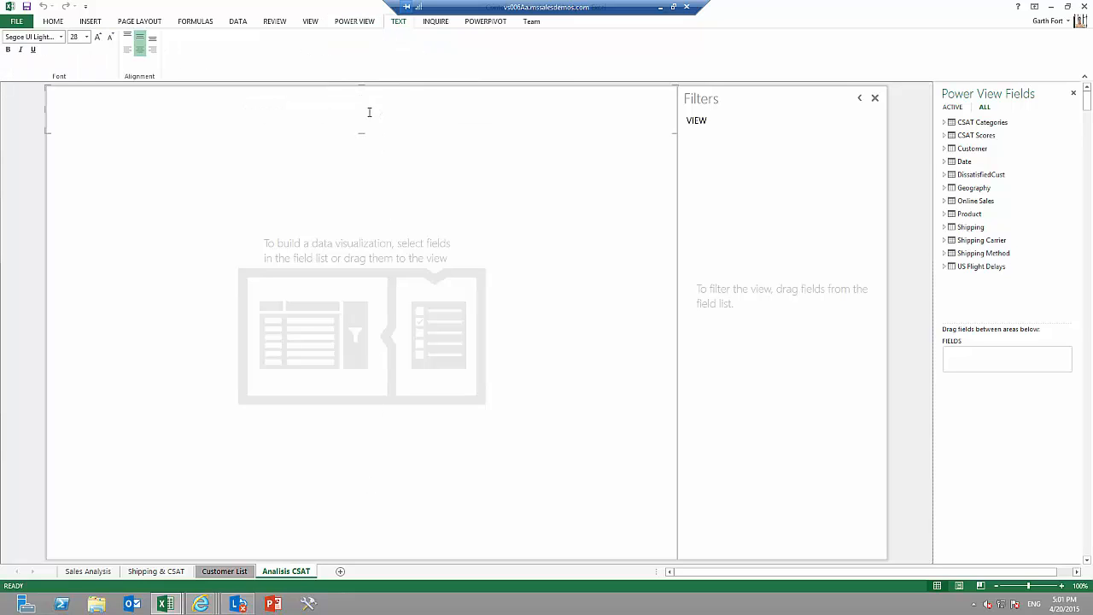
text(Analisis CSAT)
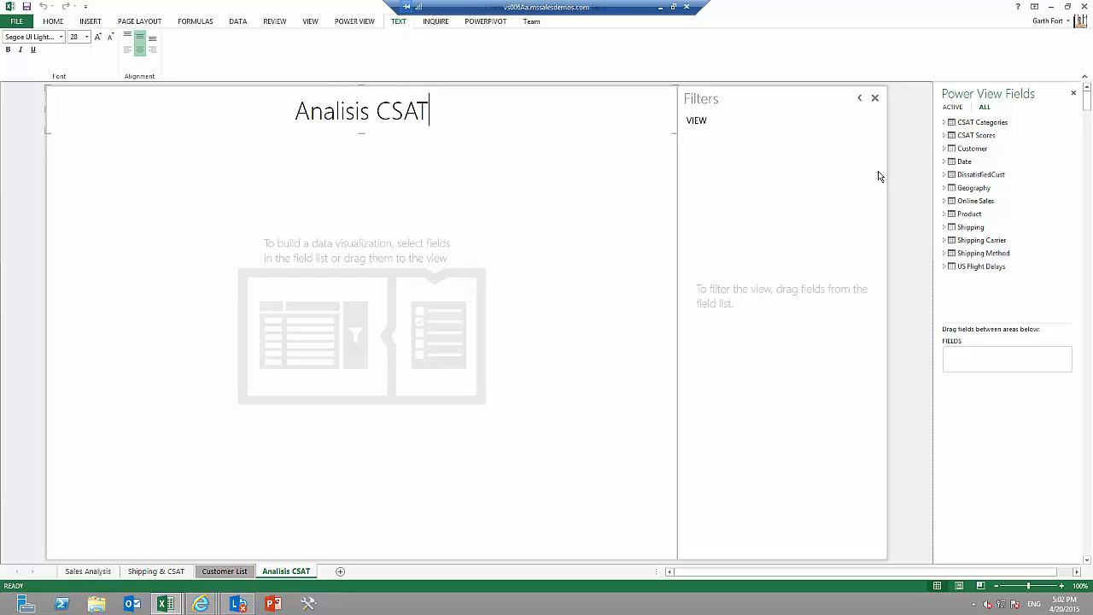
Build a table from StatisfactionIndexType in CSAT Categories and the Value of the Average CSAT Score KPI.
click(944, 123)
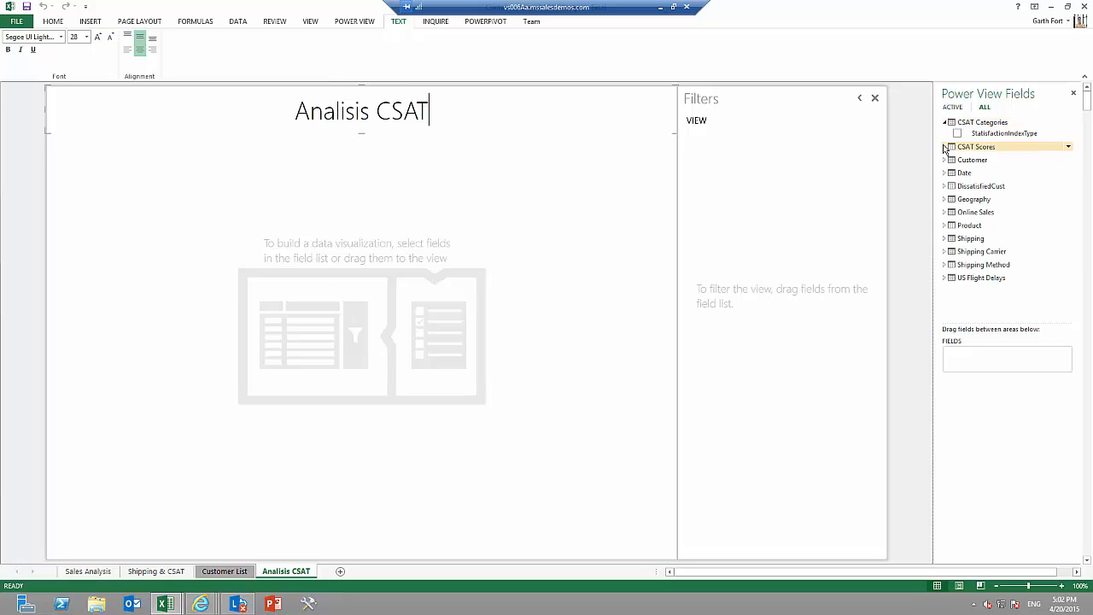
click(957, 134)
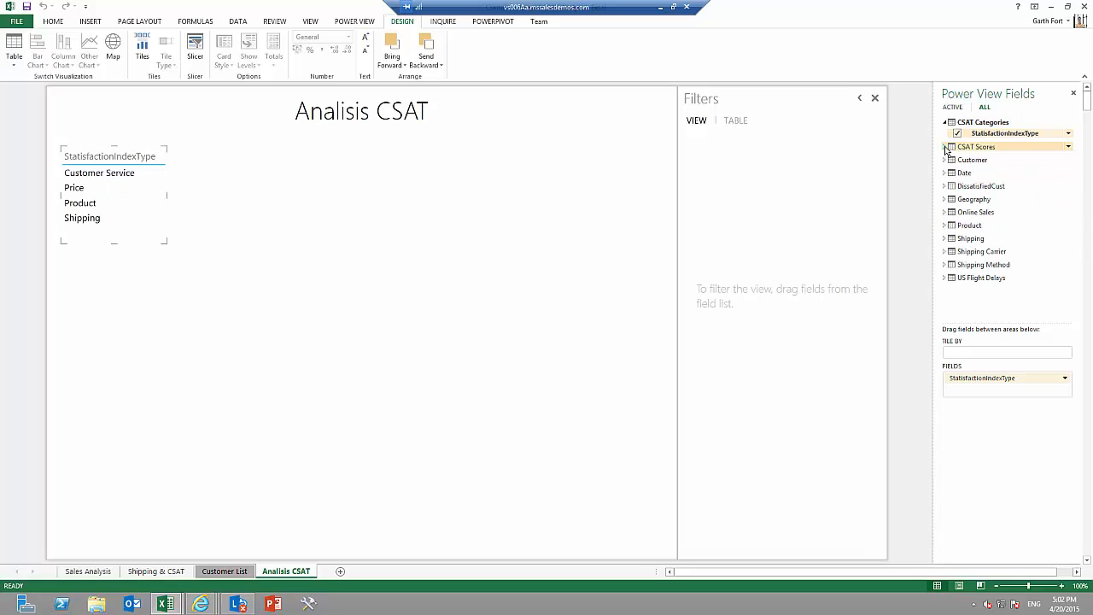
click(946, 147)
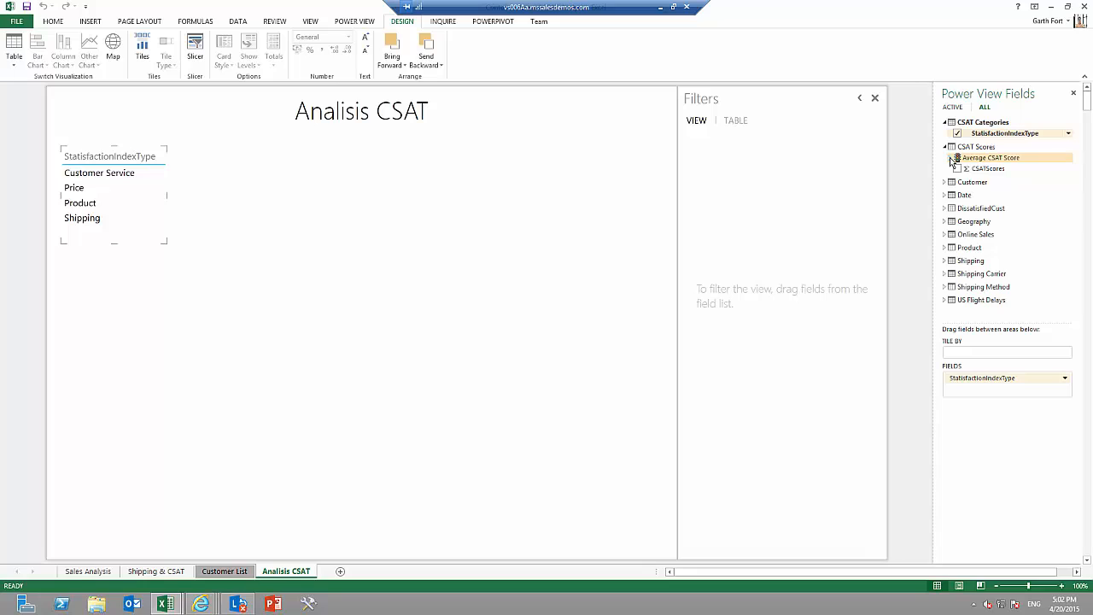
click(952, 158)
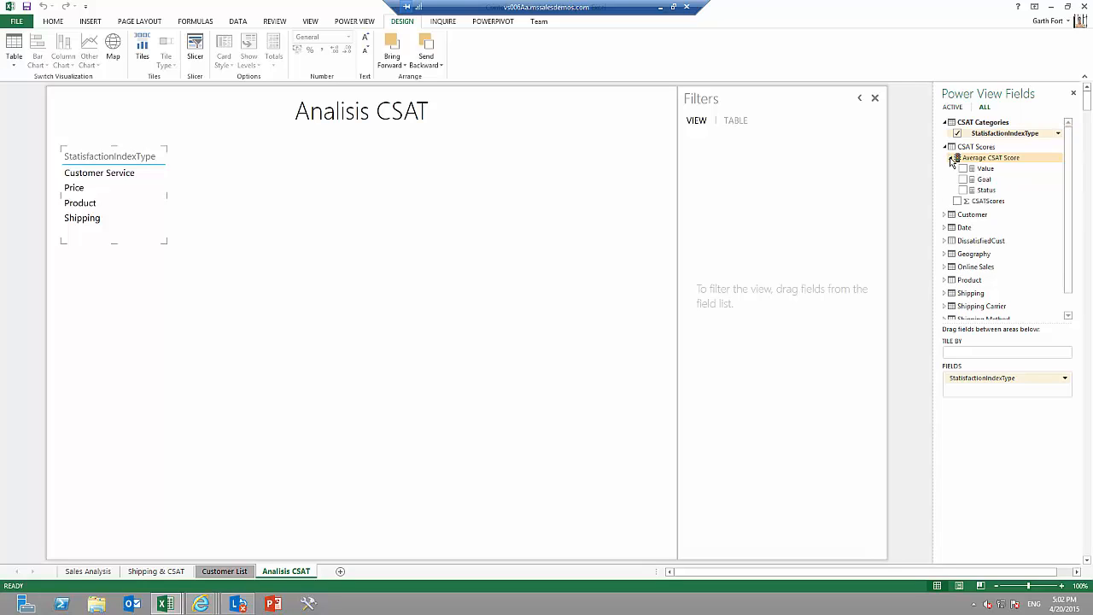
click(964, 168)
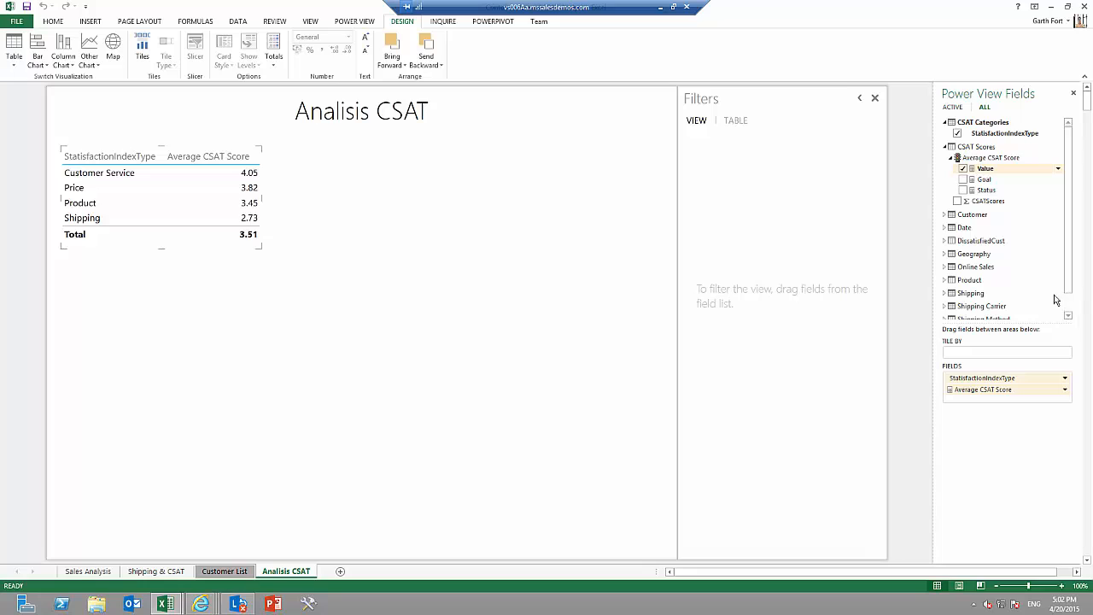
Add the ShippingMethod field from the Shipping Method table to the satisfaction table.
scroll(951, 309, down, 2)
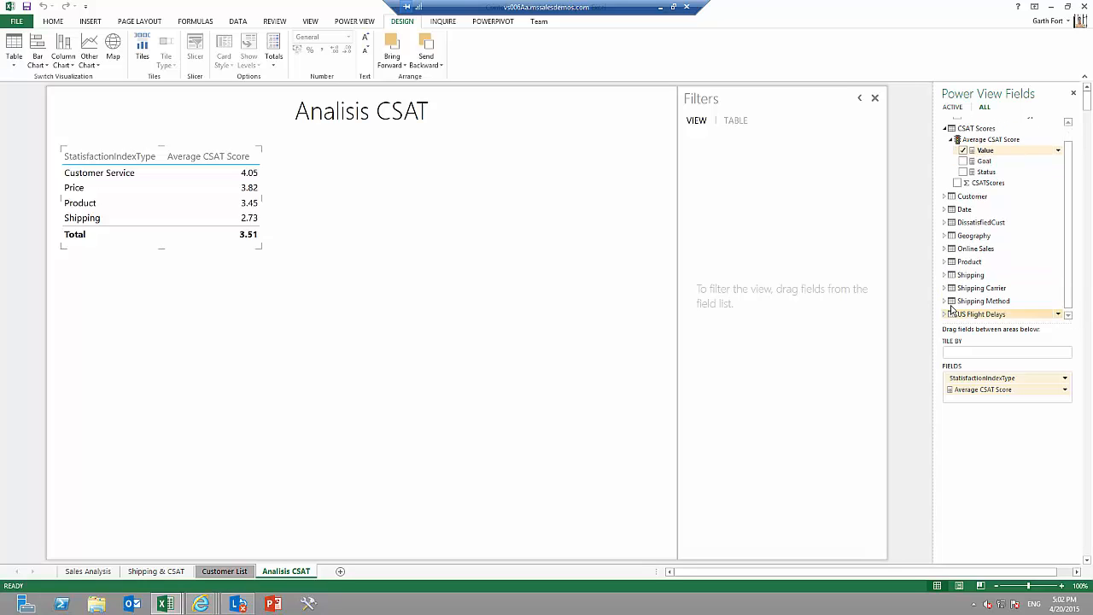
click(945, 300)
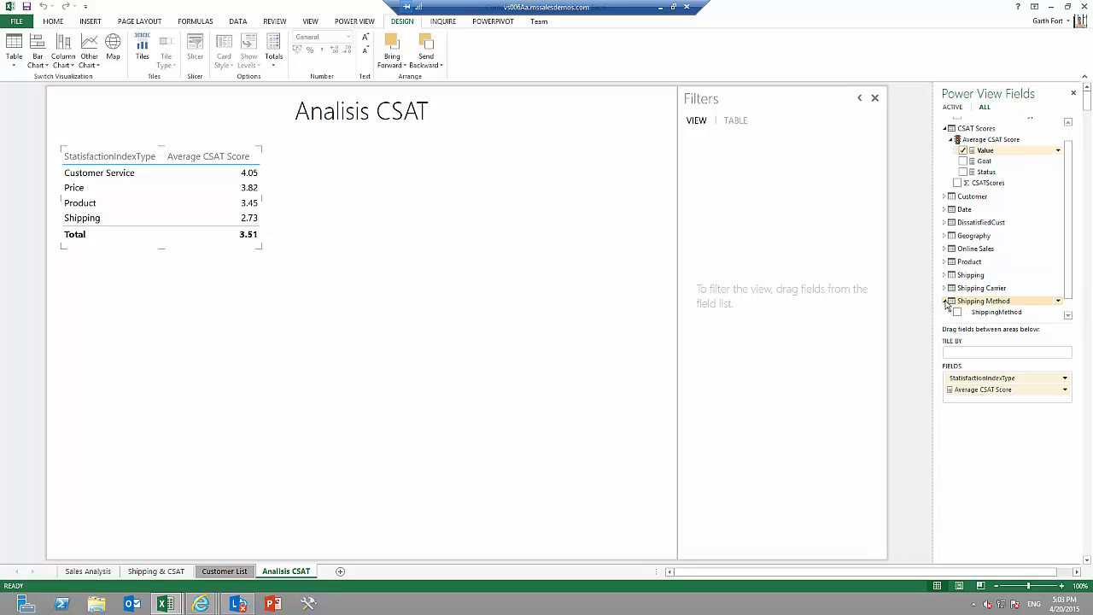
click(1068, 315)
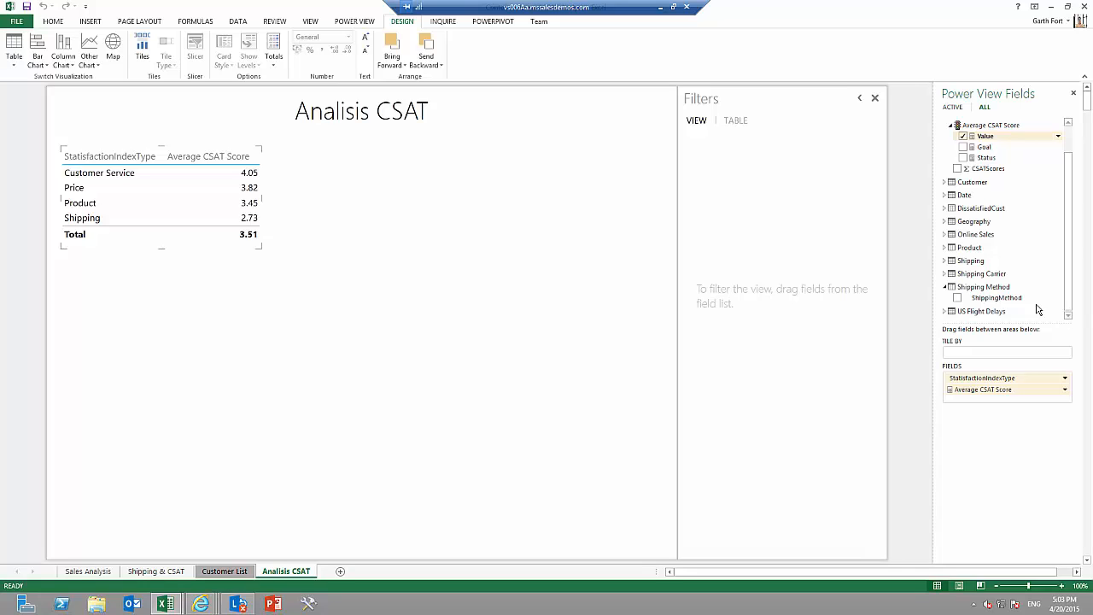
click(957, 298)
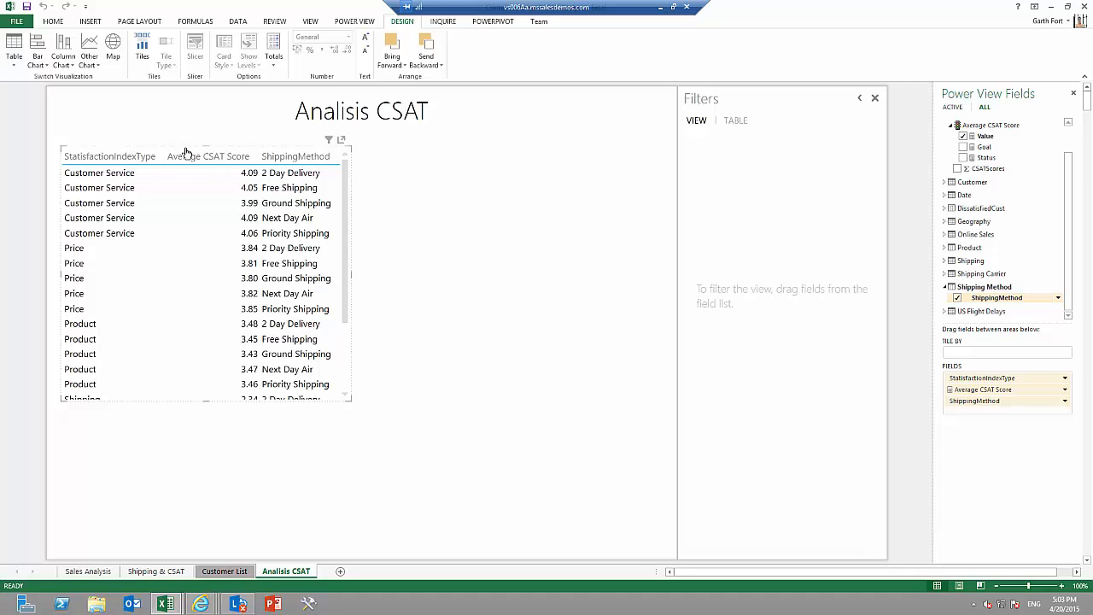
Convert the satisfaction table to a clustered bar chart and resize it to be wider and slightly shorter.
click(38, 64)
click(54, 105)
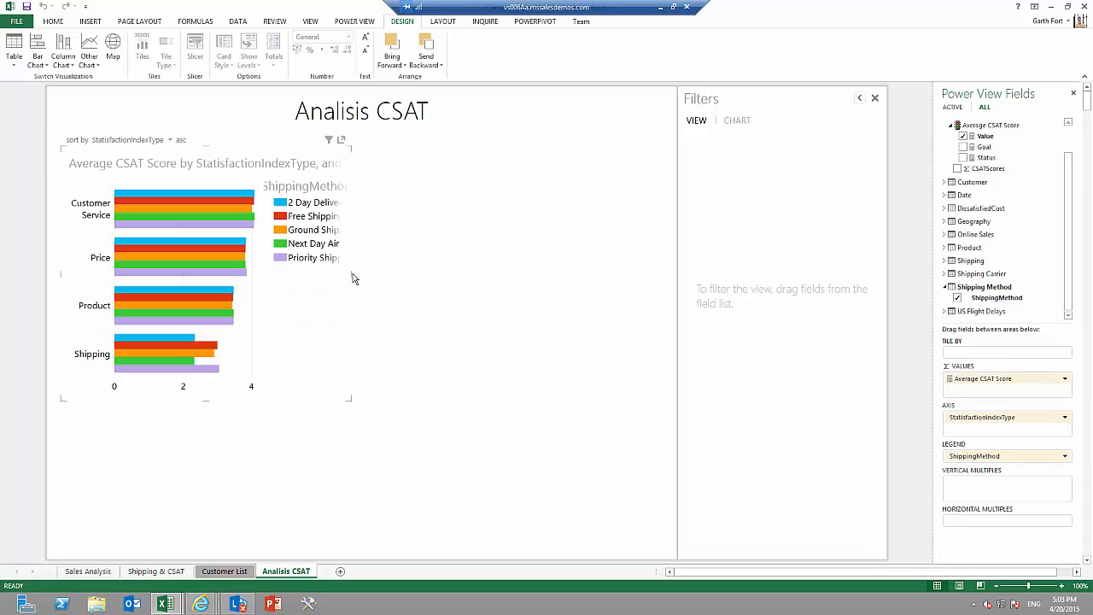
drag(352, 275, 450, 274)
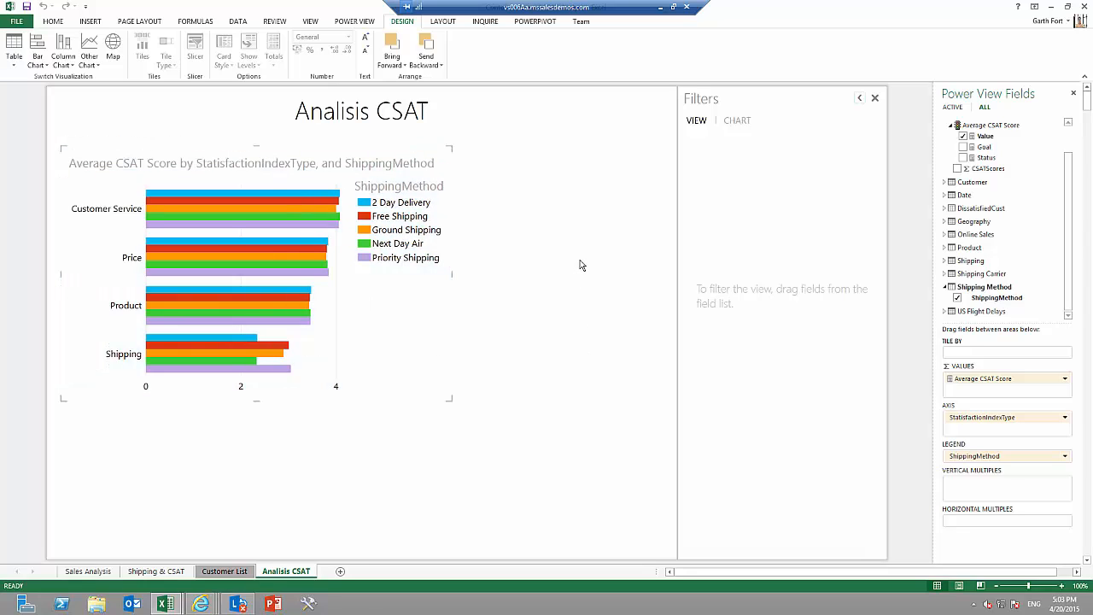
drag(451, 400, 422, 366)
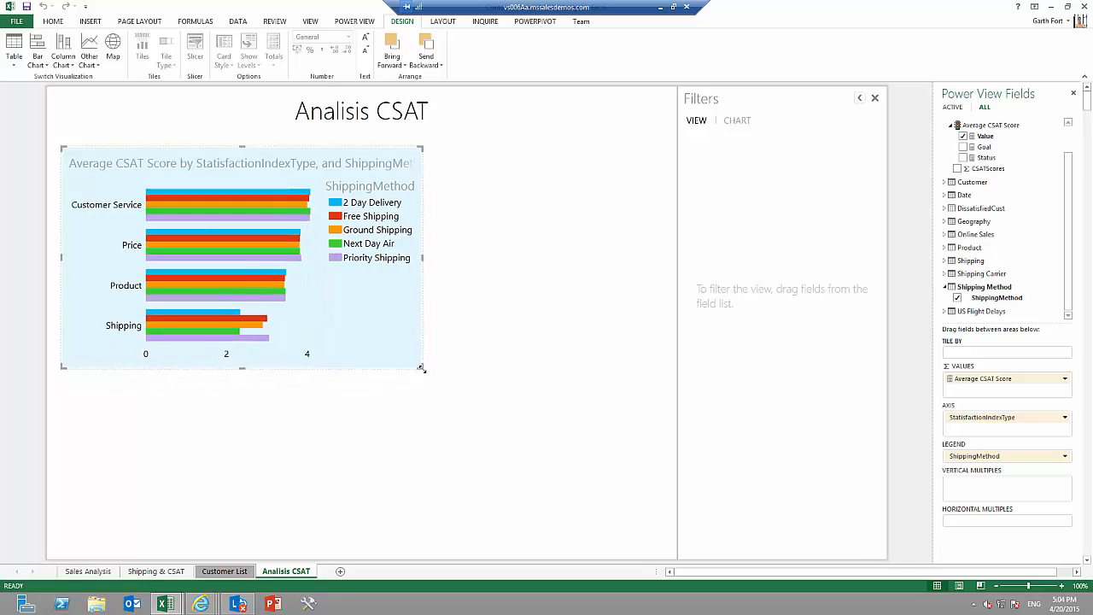
click(487, 303)
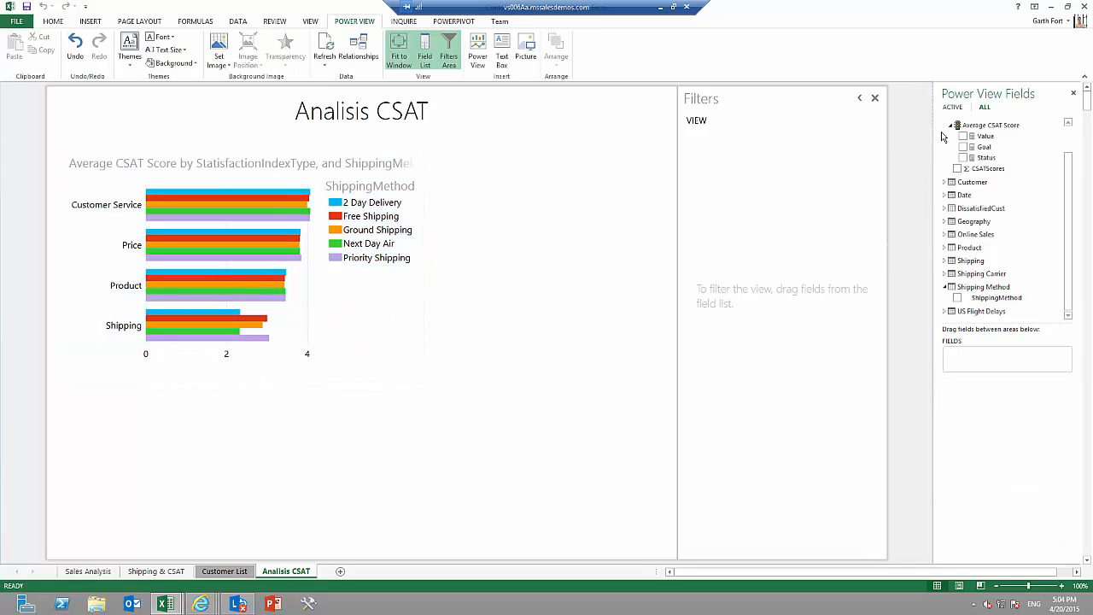
Collapse the expanded field tables and start a new visualization with DelayedFlightCnt from US Flight Delays.
scroll(1072, 137, up, 1)
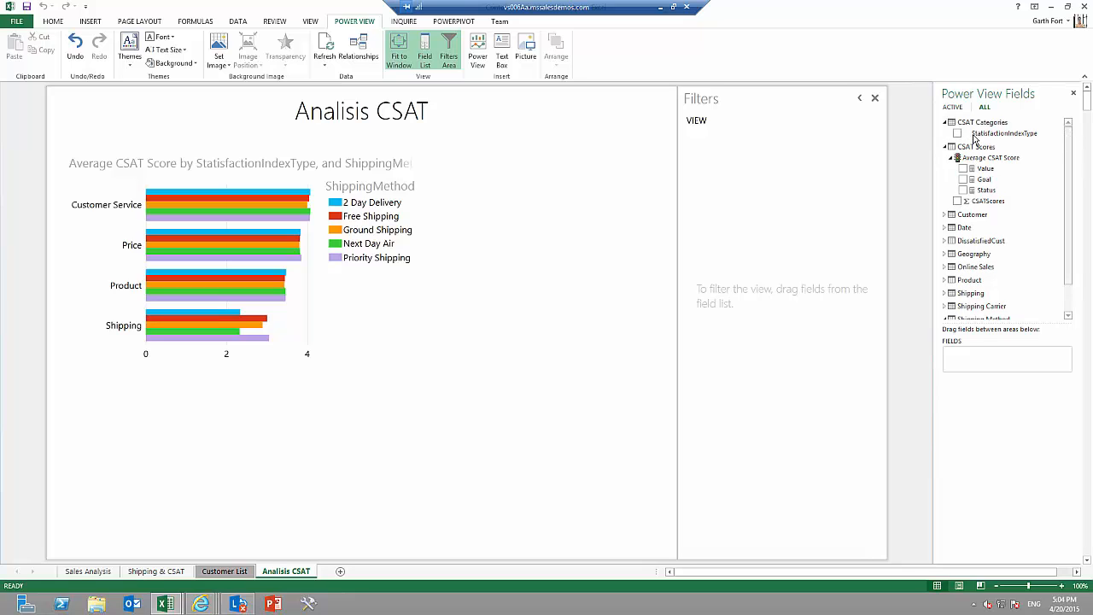
click(945, 147)
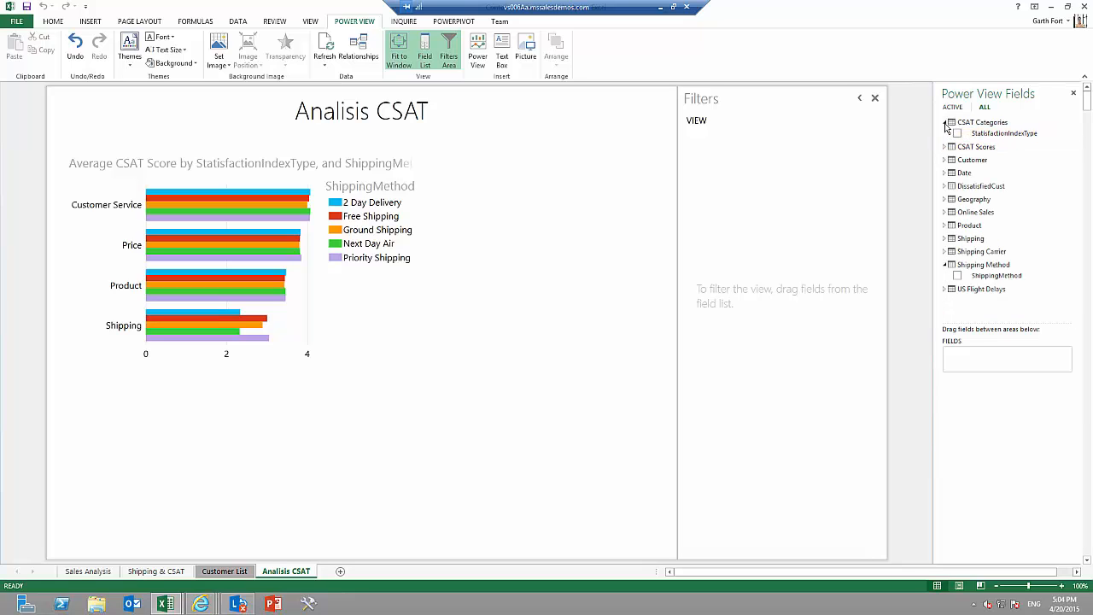
click(945, 123)
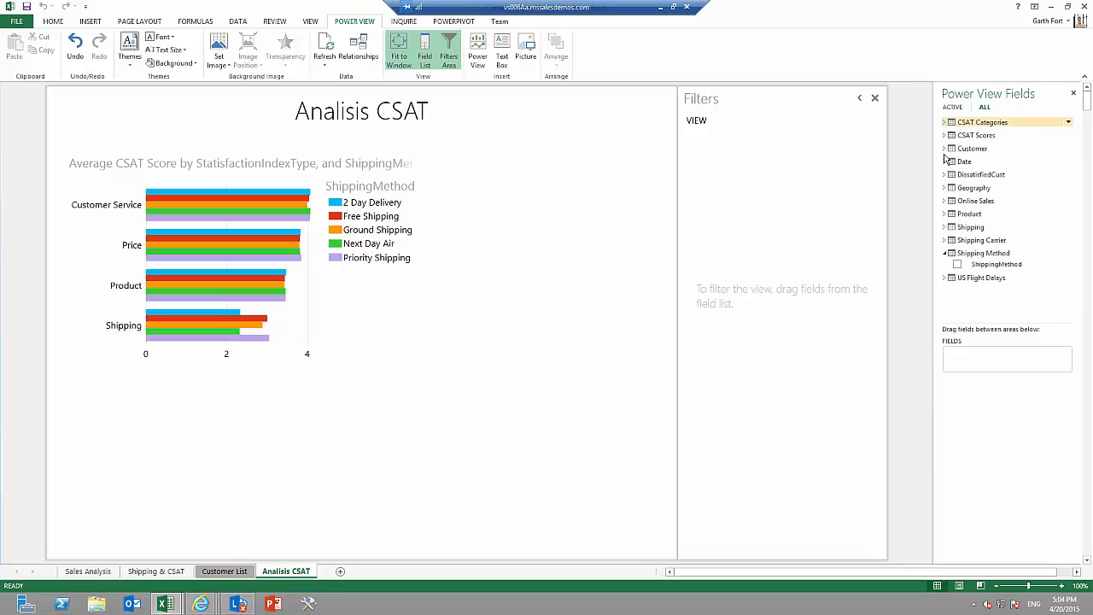
click(946, 254)
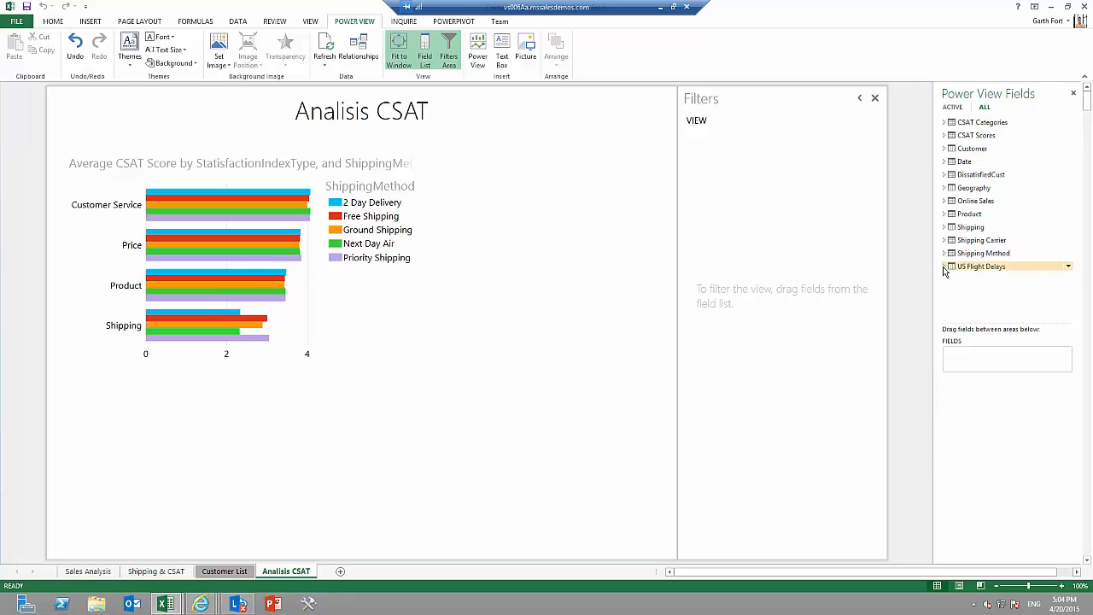
click(946, 266)
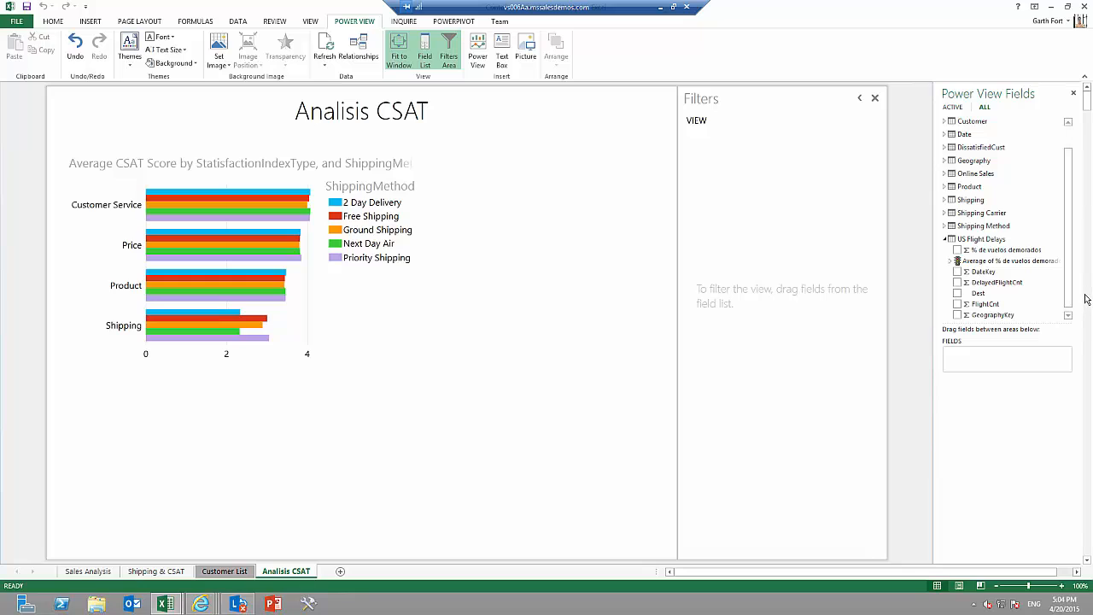
drag(1069, 288, 1070, 303)
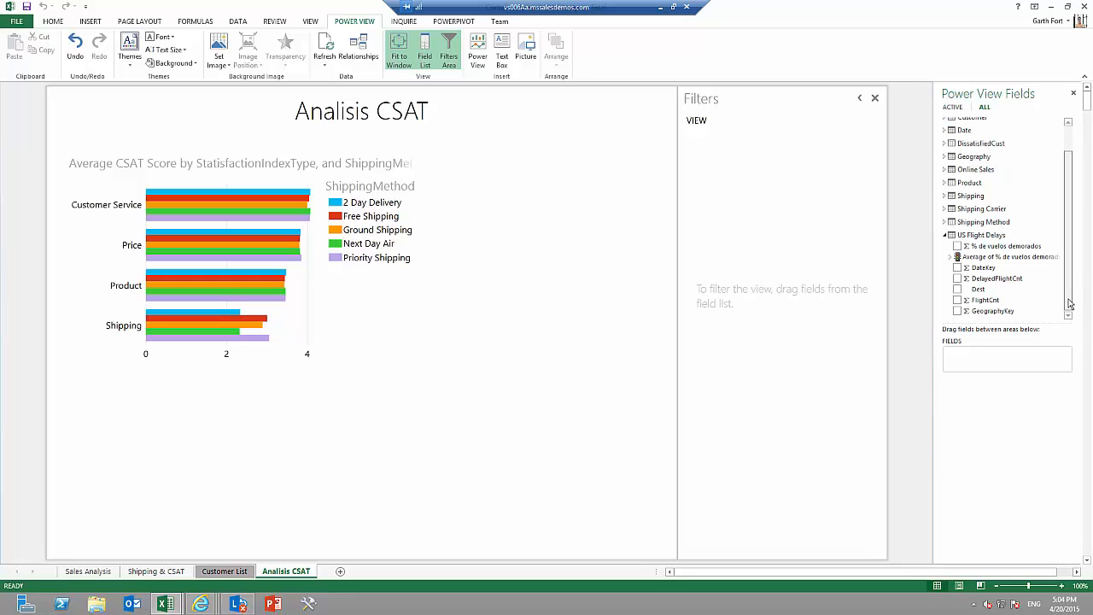
click(957, 279)
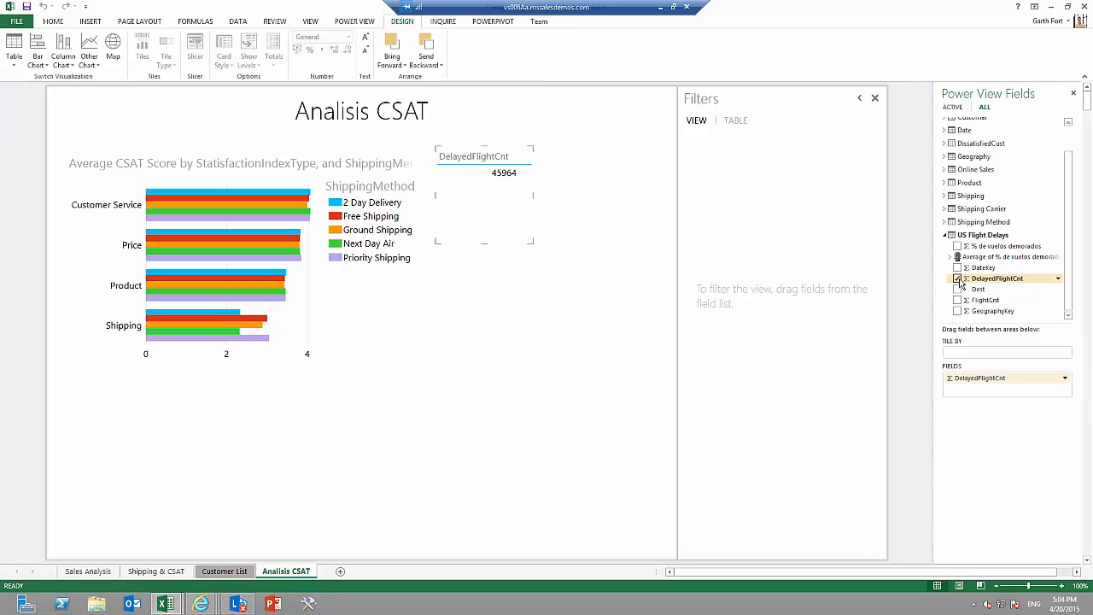
Convert the DelayedFlightCnt table to a scatter chart.
click(525, 235)
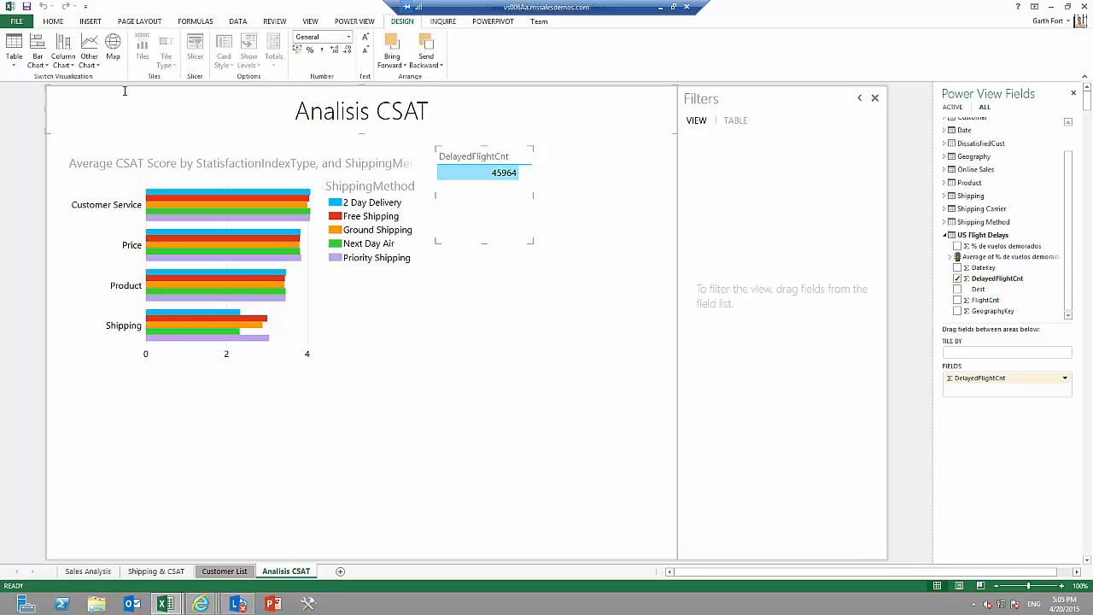
click(93, 61)
click(103, 90)
Enlarge the scatter chart and place it below and to the right of the bar chart without overlapping it.
drag(535, 246, 676, 320)
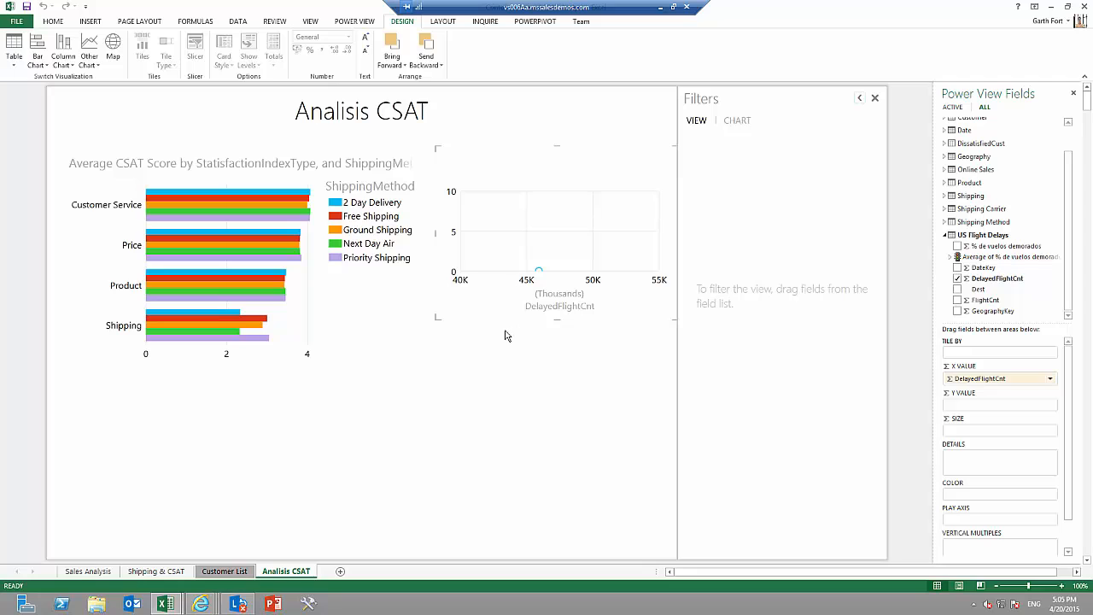
drag(505, 322, 449, 510)
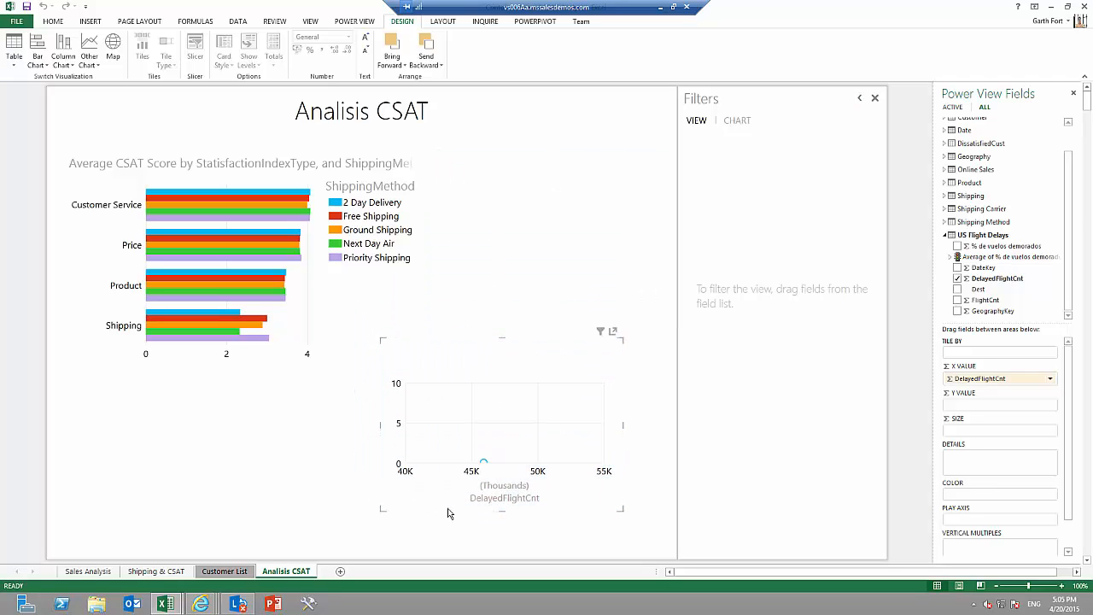
click(382, 514)
drag(388, 510, 329, 530)
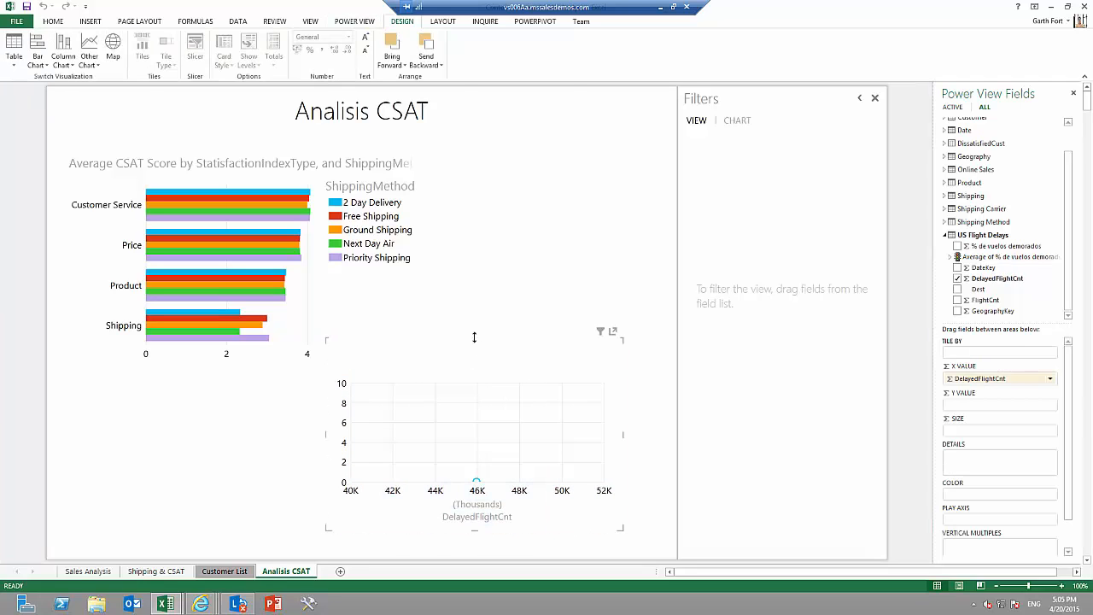
drag(476, 346, 475, 359)
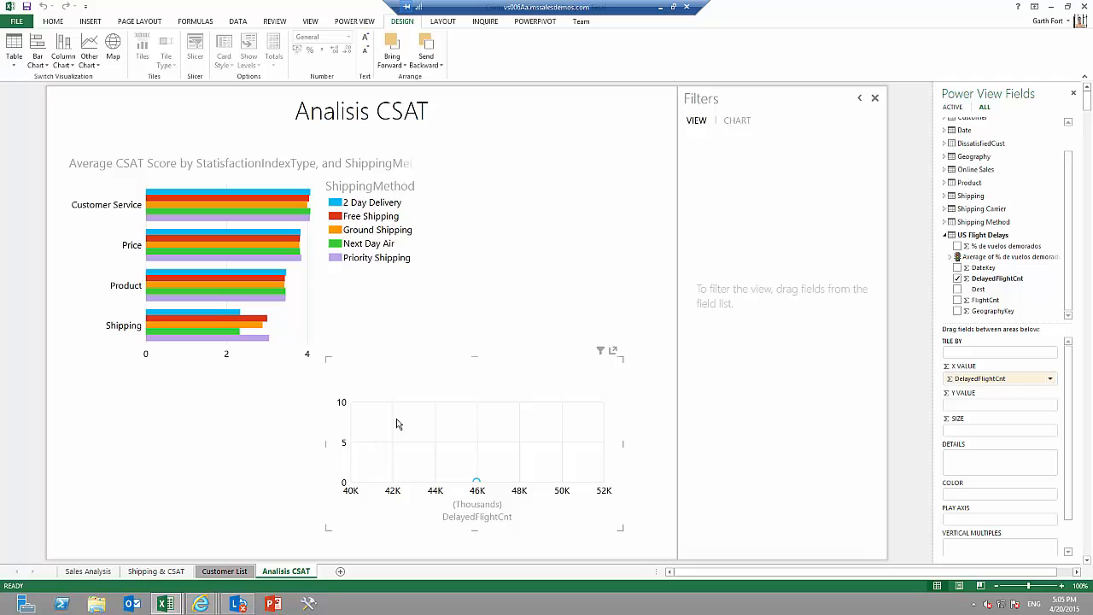
Assign the Value of the Average CSAT Score KPI as the scatter chart's Y value.
click(945, 235)
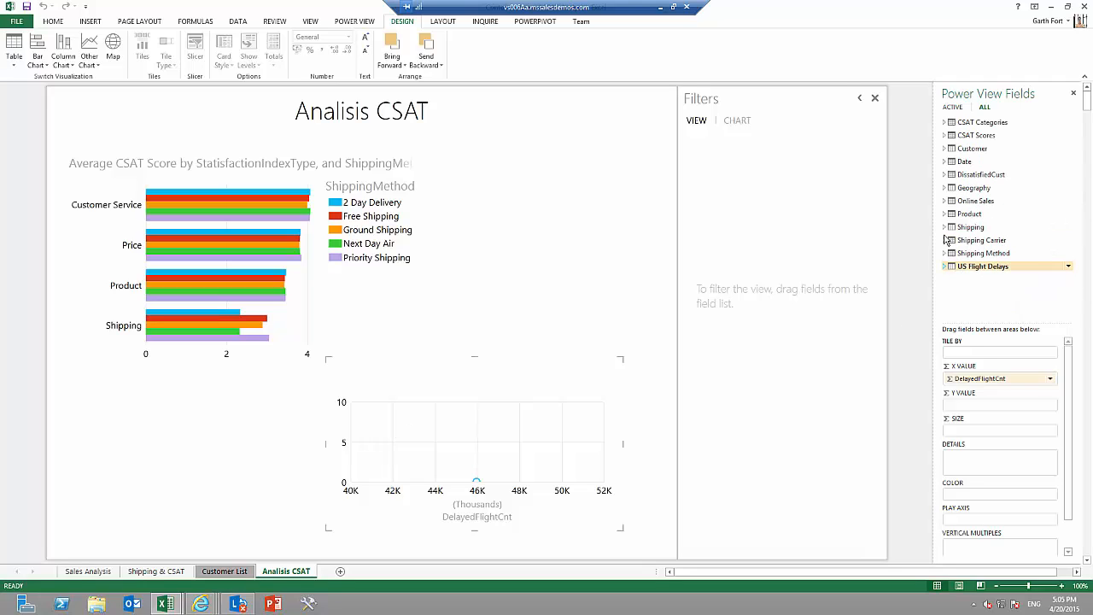
click(946, 141)
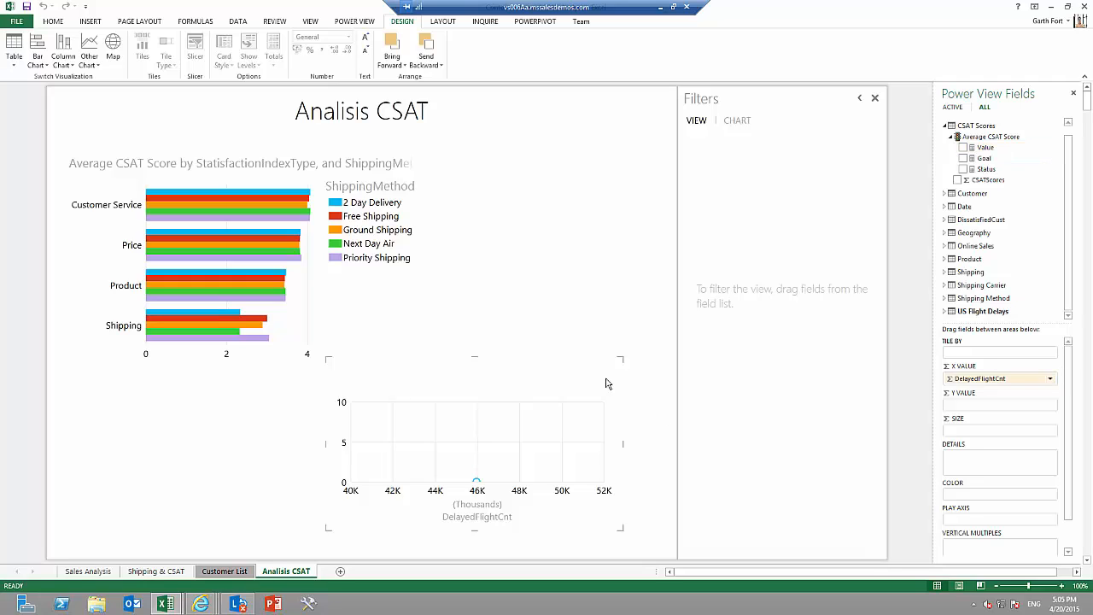
scroll(1070, 429, down, 1)
scroll(1070, 429, up, 1)
drag(986, 146, 997, 406)
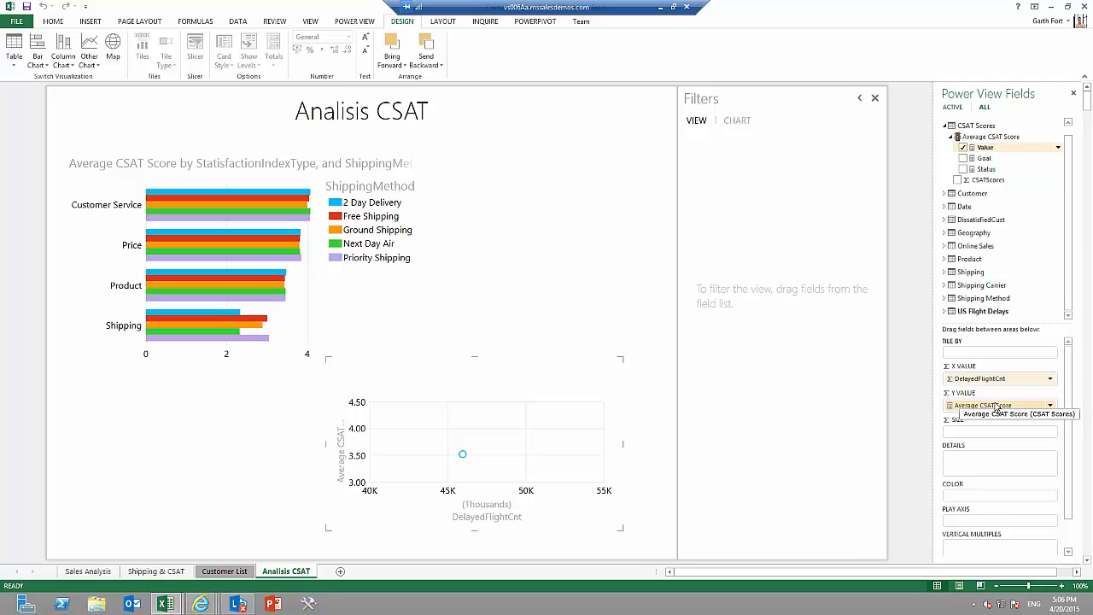
Assign % de vuelos demorados from US Flight Delays as the scatter chart's bubble size.
click(946, 312)
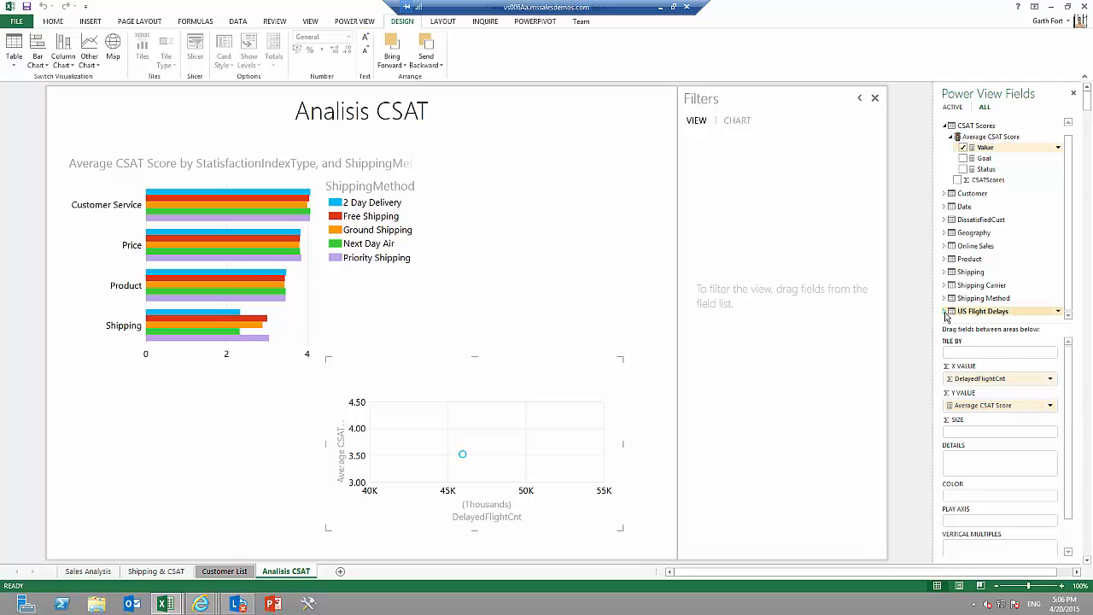
scroll(1070, 266, down, 2)
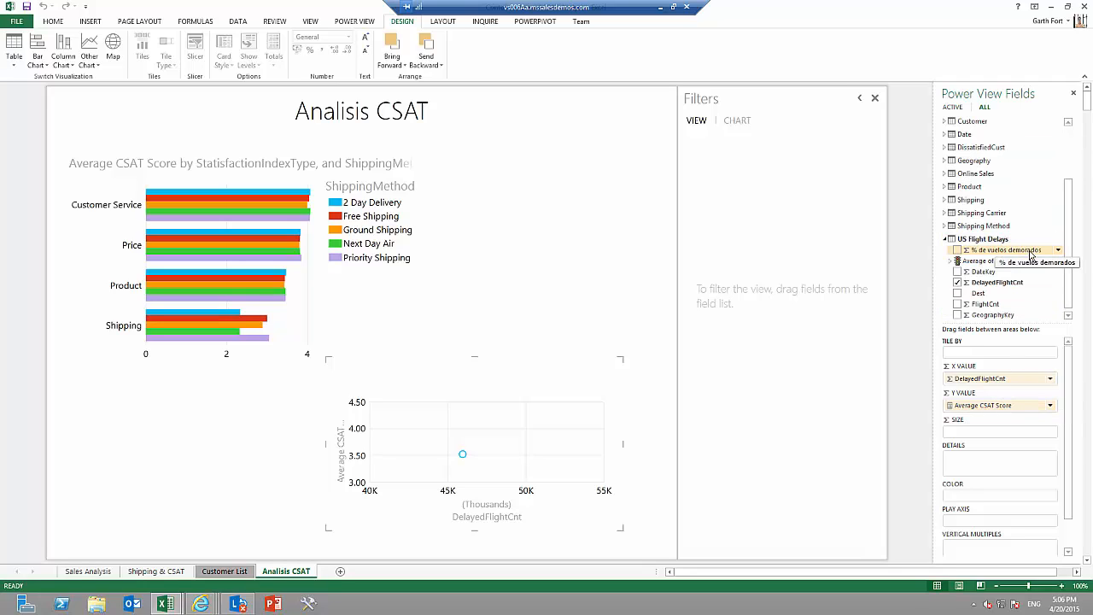
drag(1031, 254, 998, 434)
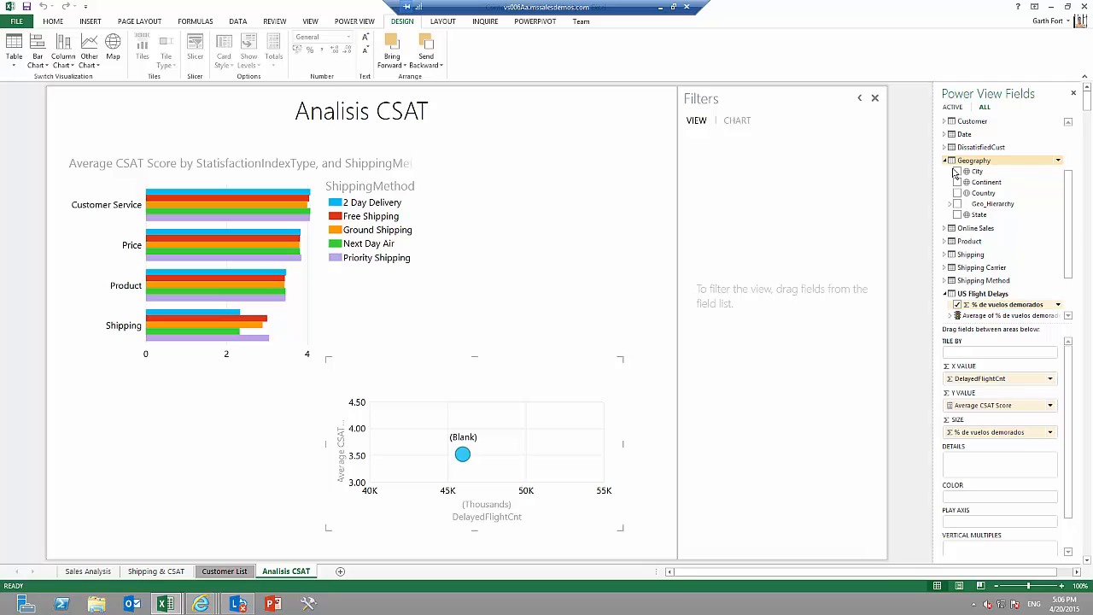
Assign State from Geography as the scatter chart's details and Year from Date as its play axis.
drag(982, 222, 996, 465)
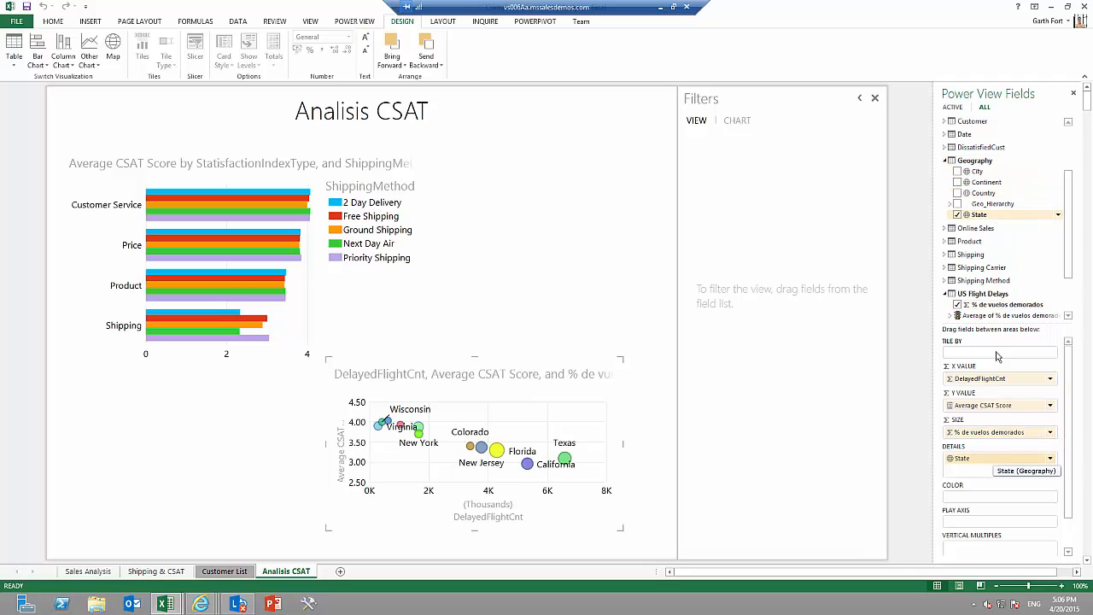
scroll(1070, 199, up, 2)
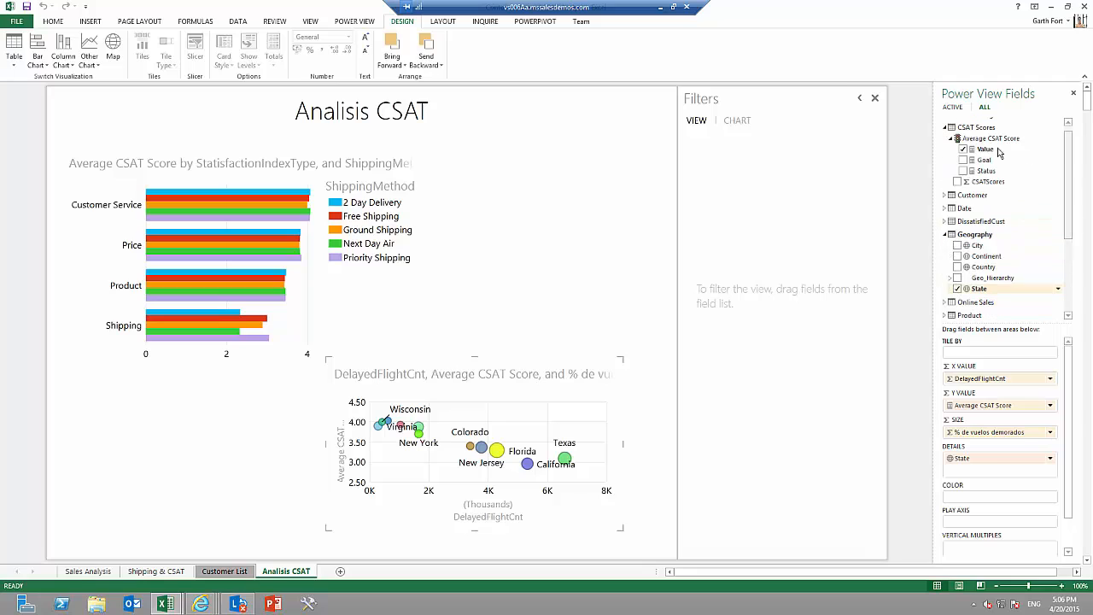
click(949, 209)
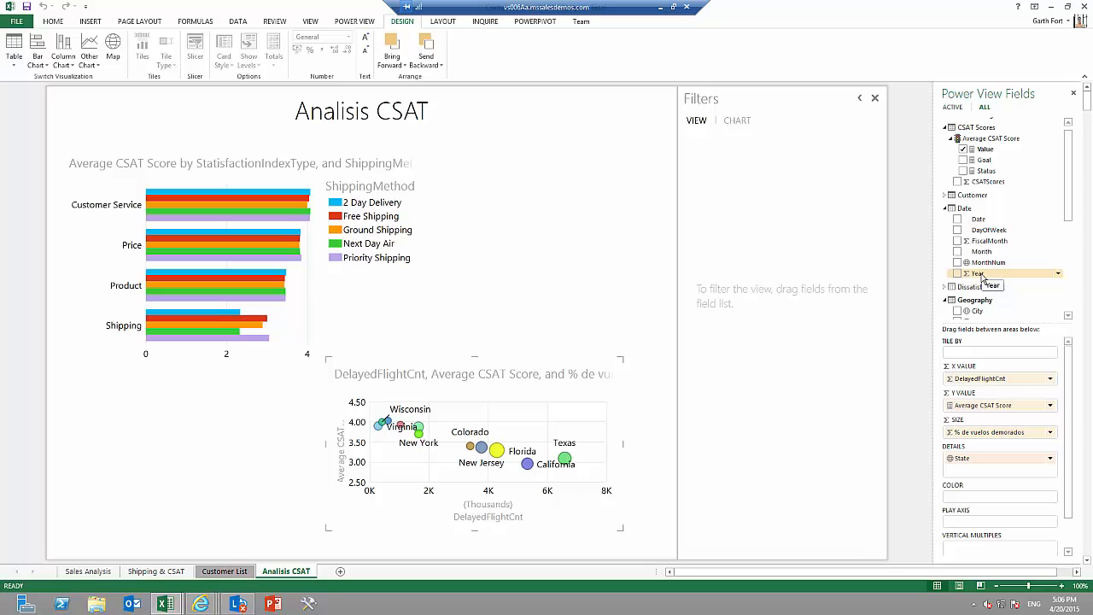
drag(982, 279, 991, 527)
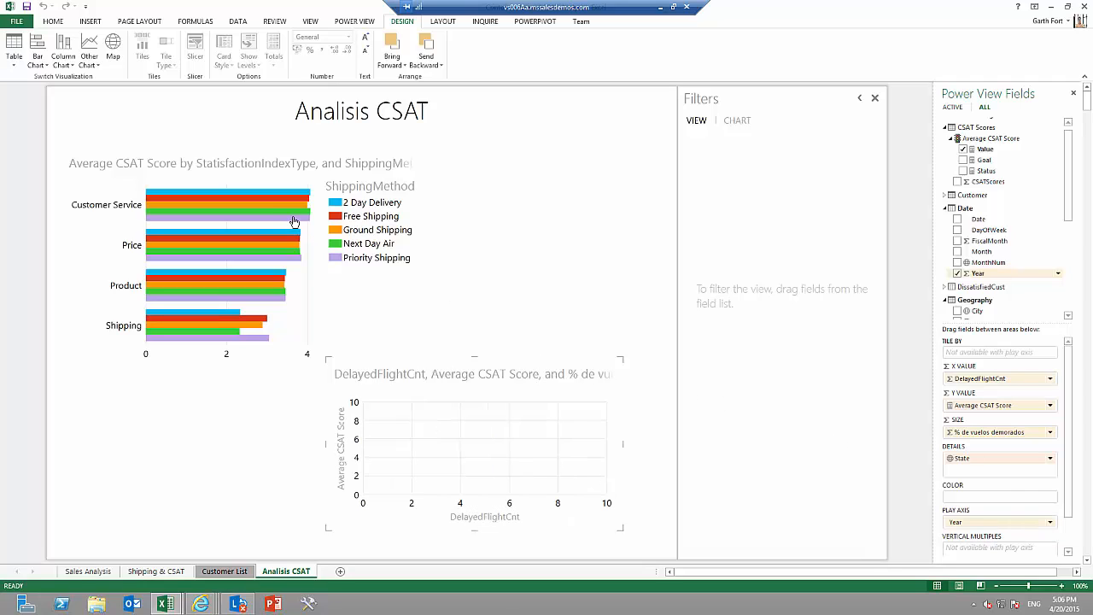
Reduce the text size of the bar chart and of the scatter chart.
click(207, 153)
click(366, 51)
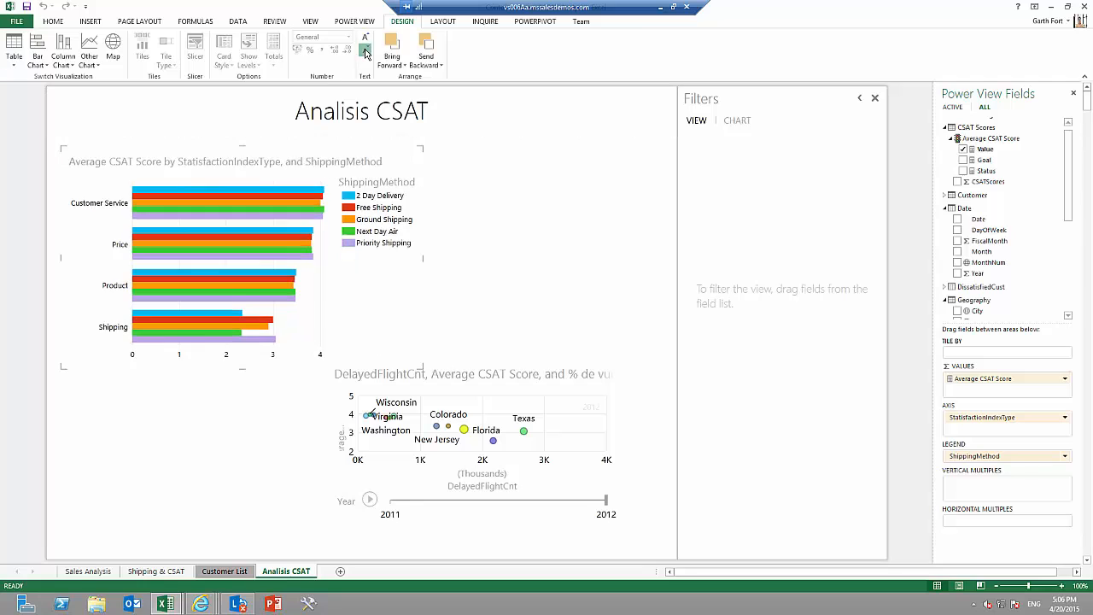
click(485, 376)
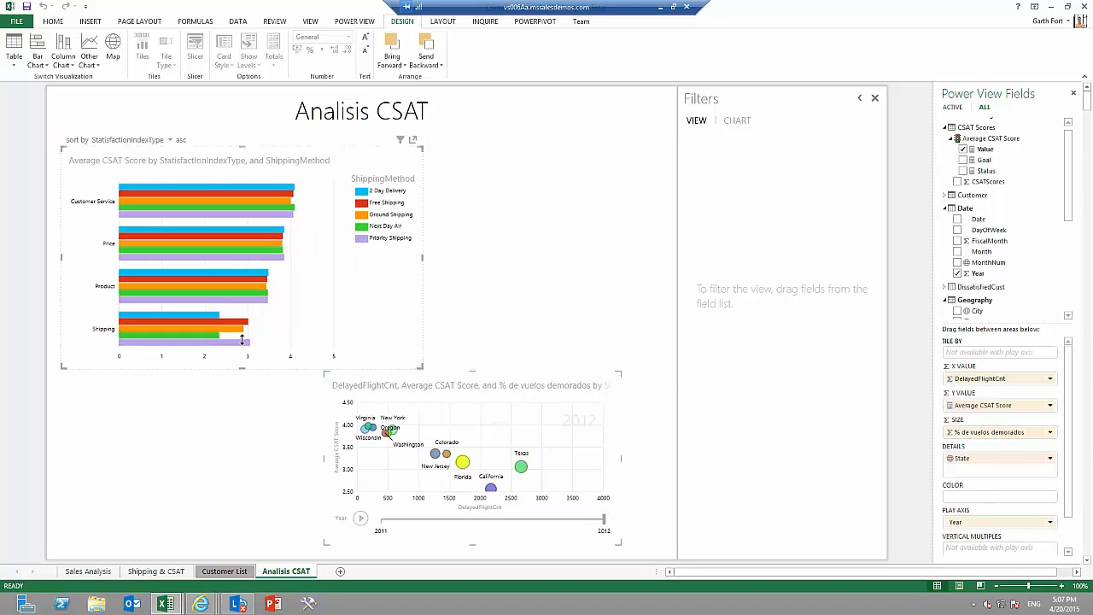
Move the scatter chart directly below the bar chart and resize both charts to similar widths without overlap.
drag(442, 386, 199, 364)
drag(378, 525, 424, 544)
drag(425, 450, 460, 449)
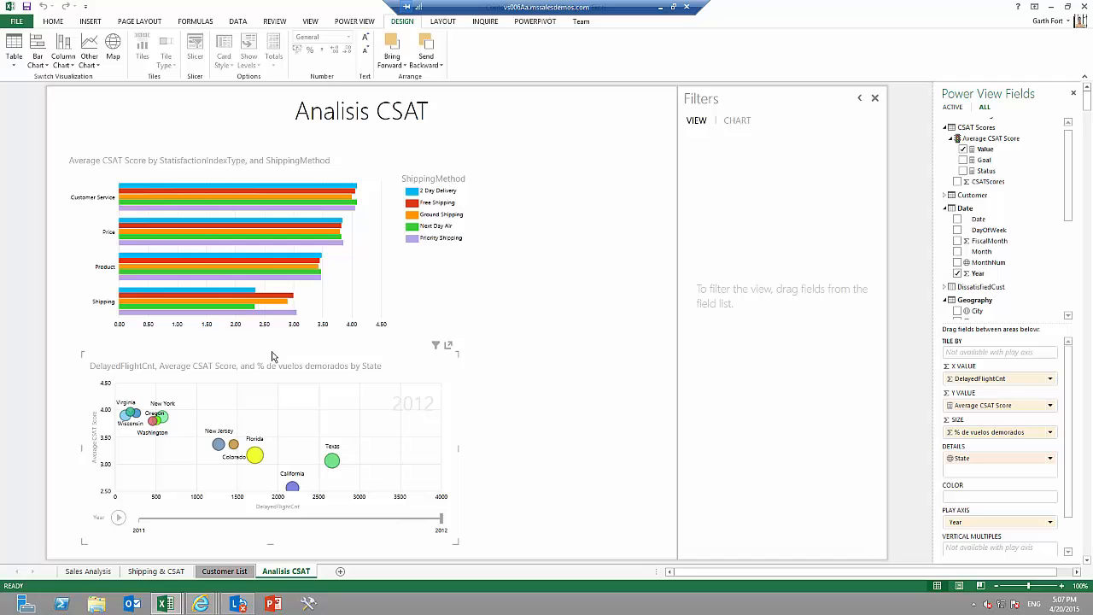
Play the scatter chart's yearly animation from 2011 to 2012.
click(119, 518)
click(119, 518)
click(121, 521)
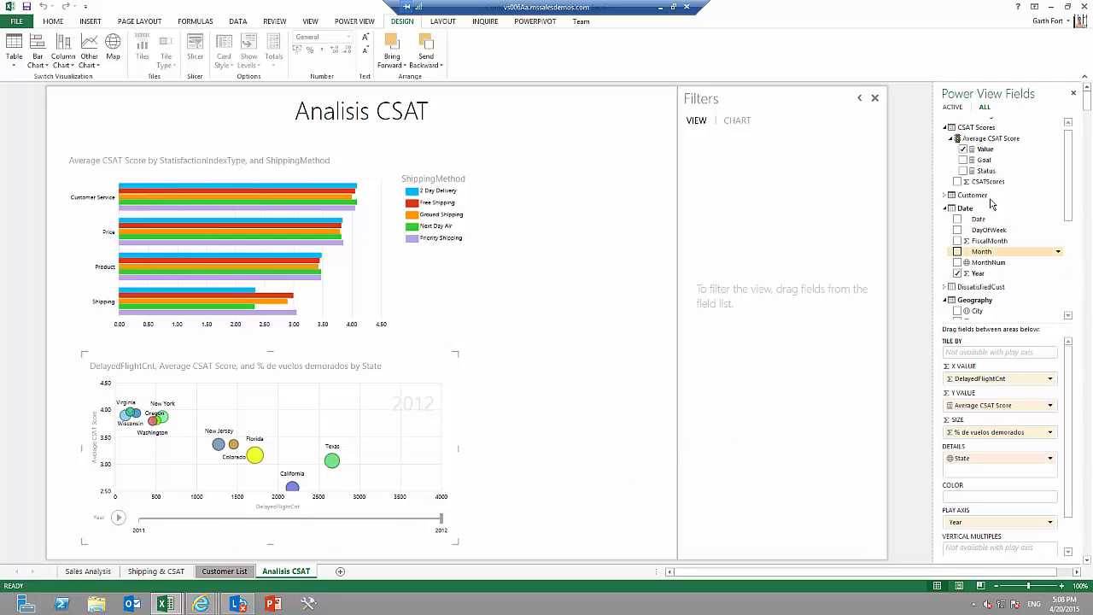
Add a Continent slicer from Geography beside the bar chart, widening it and reducing its text size.
click(946, 128)
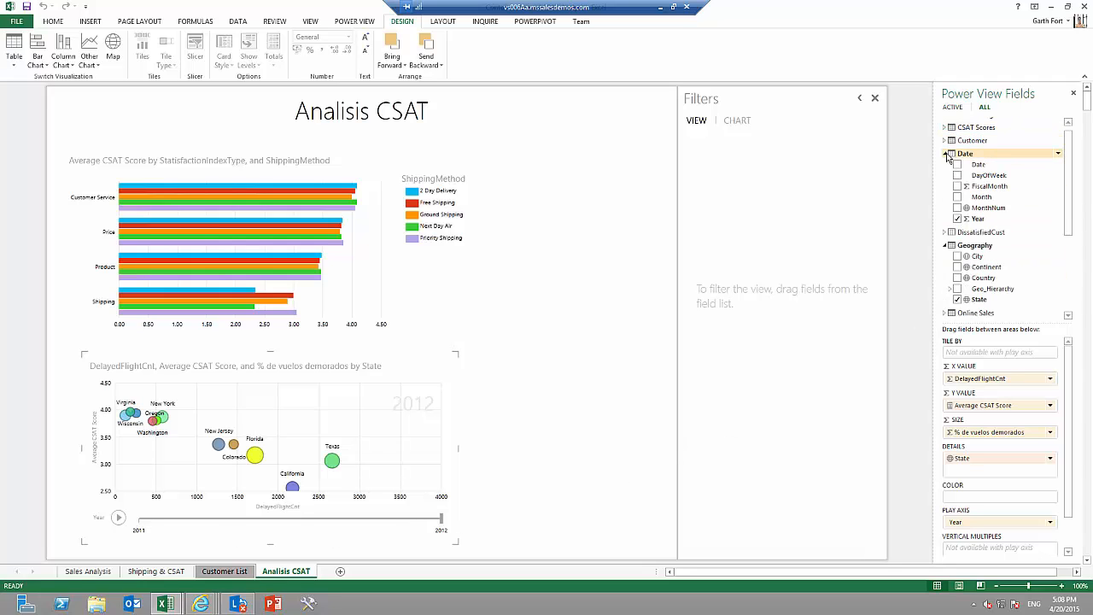
click(946, 154)
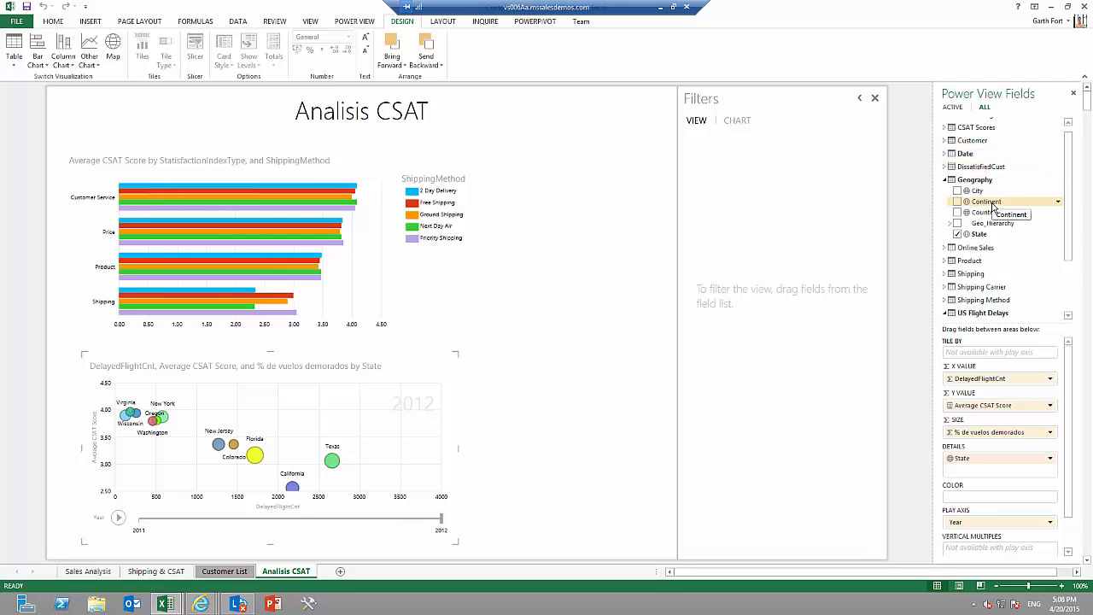
drag(992, 205, 613, 270)
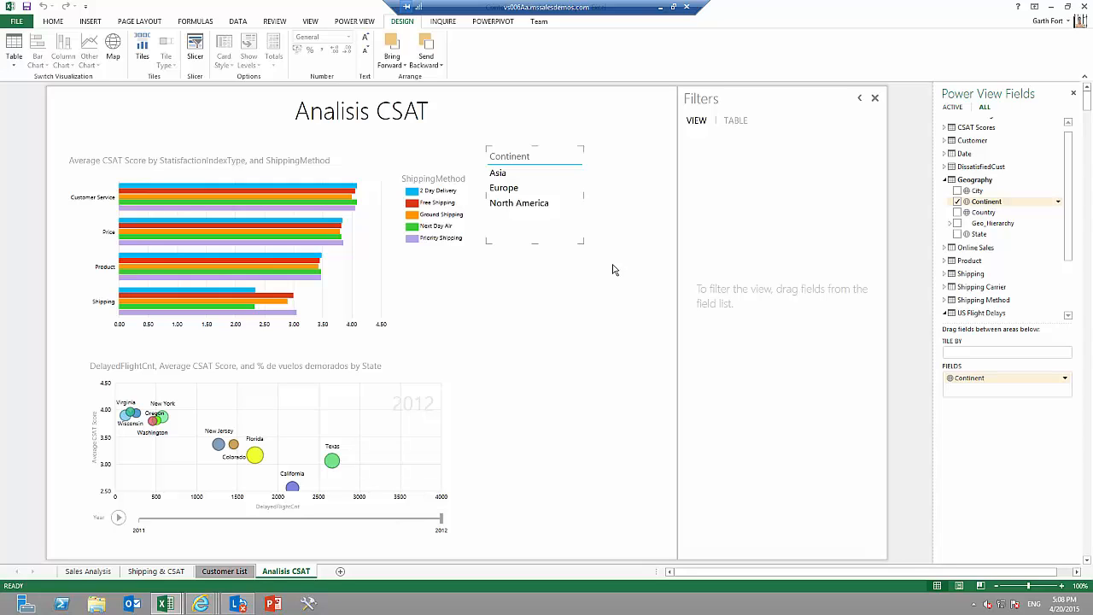
click(196, 47)
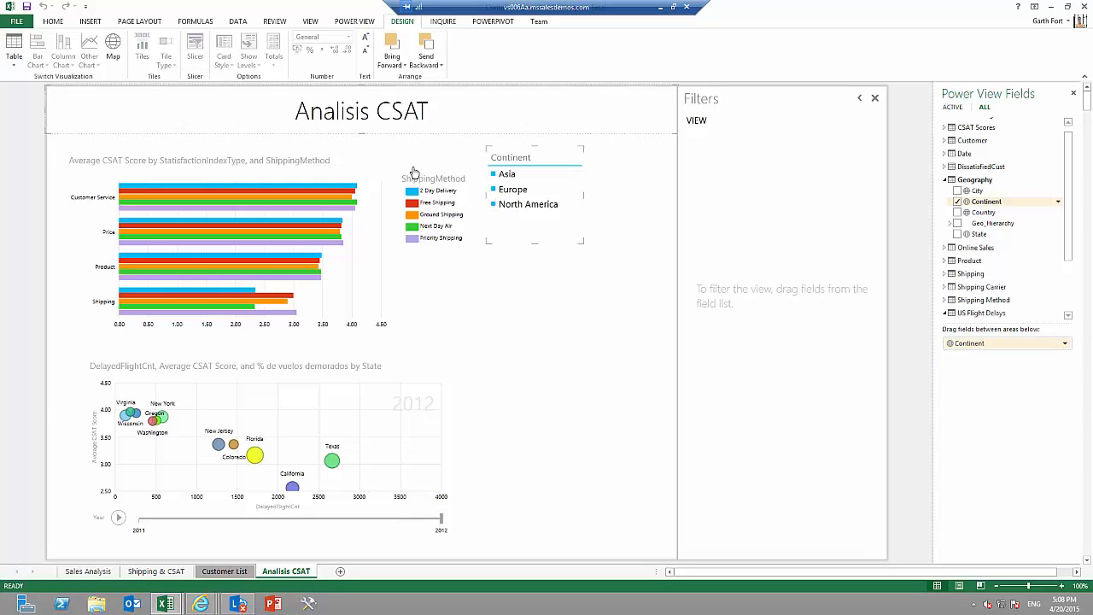
drag(583, 247, 634, 218)
click(368, 54)
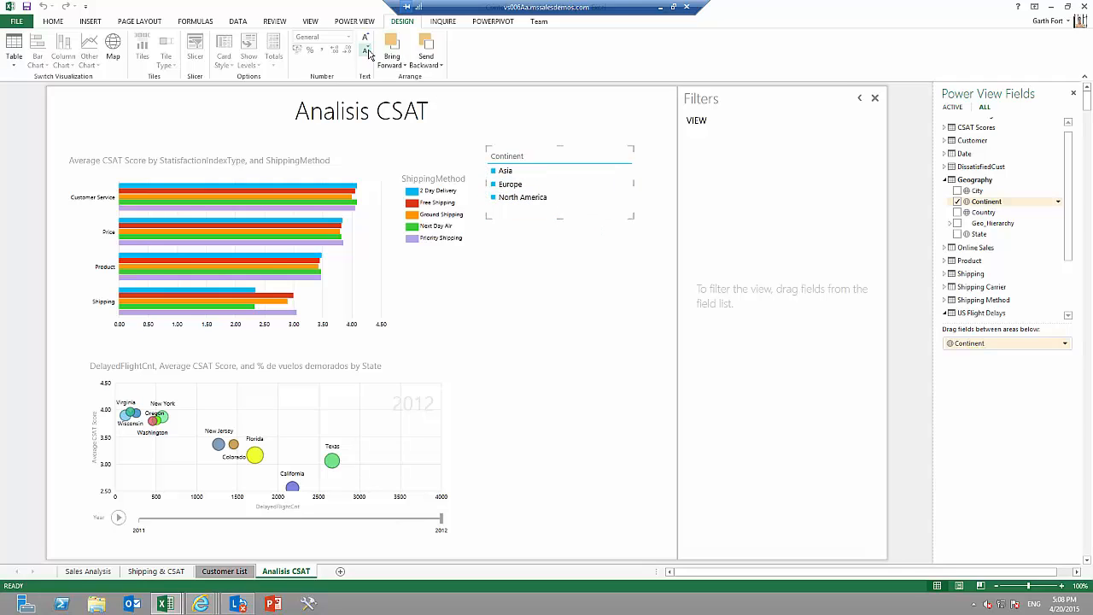
Add a ShippingCarrier slicer from the Shipping Carrier table below the Continent slicer.
click(970, 287)
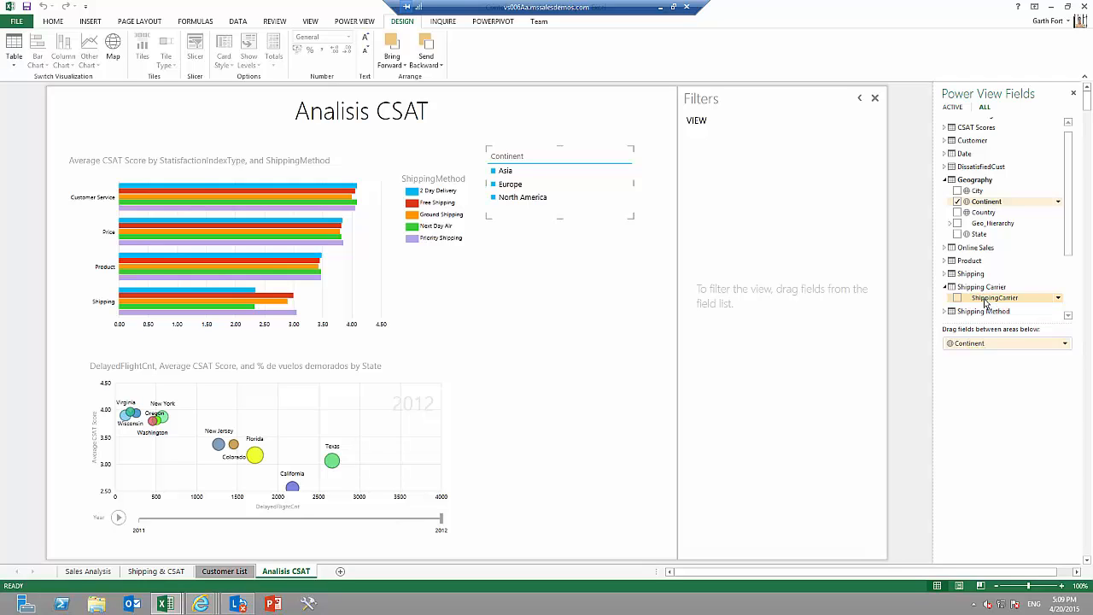
drag(986, 303, 635, 279)
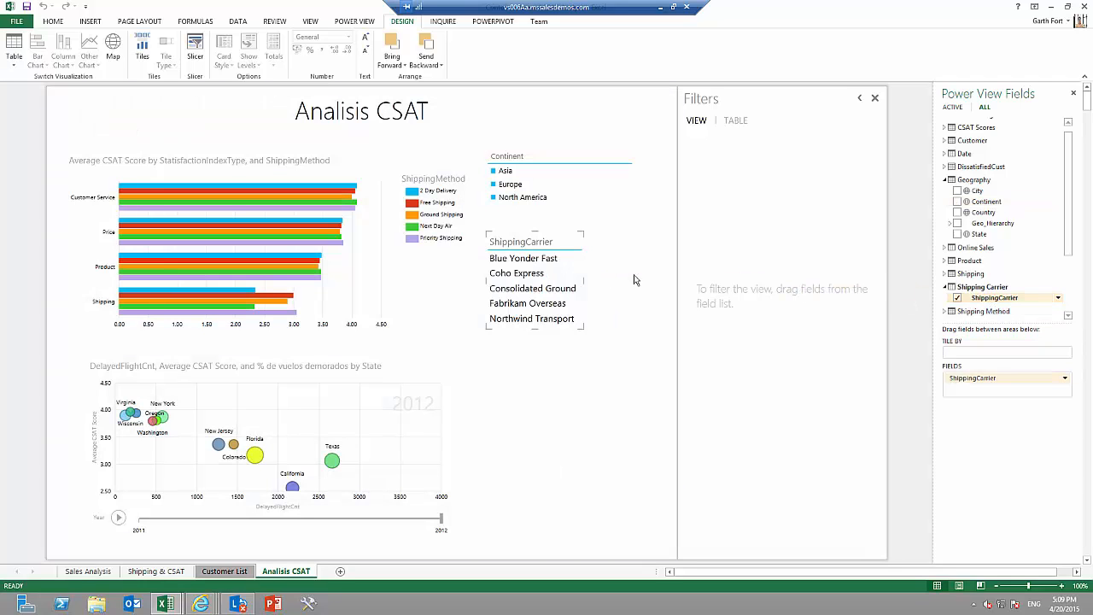
click(195, 51)
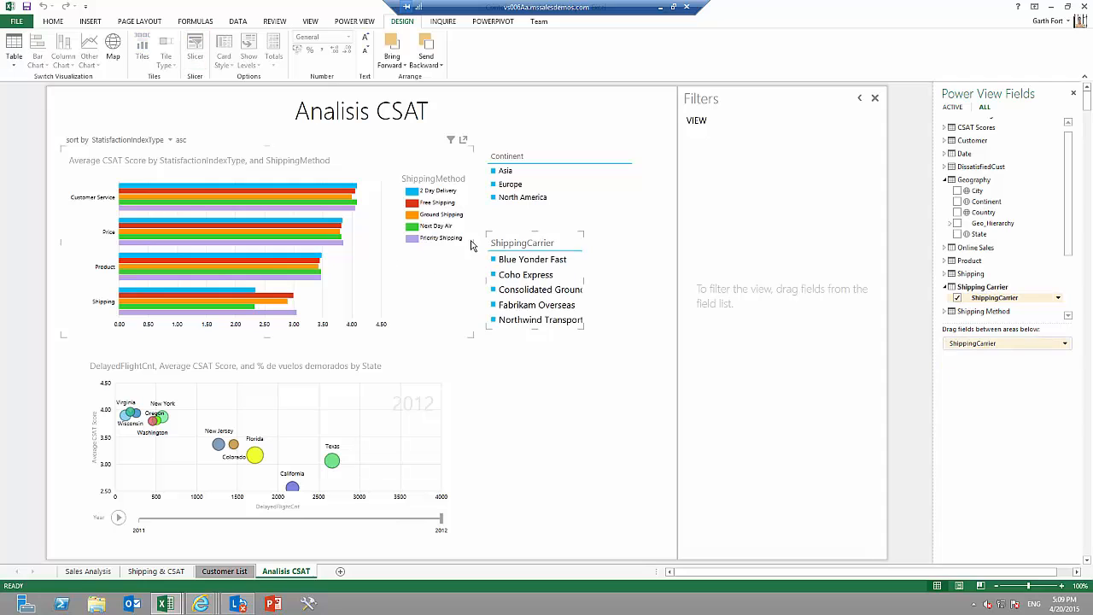
Narrow the bar chart and the Continent slicer, and shift the slicer next to the chart.
click(410, 242)
drag(410, 242, 407, 241)
drag(633, 182, 574, 181)
drag(504, 153, 459, 152)
Place the ShippingCarrier slicer beside the Continent slicer with smaller text and widen it slightly.
click(565, 244)
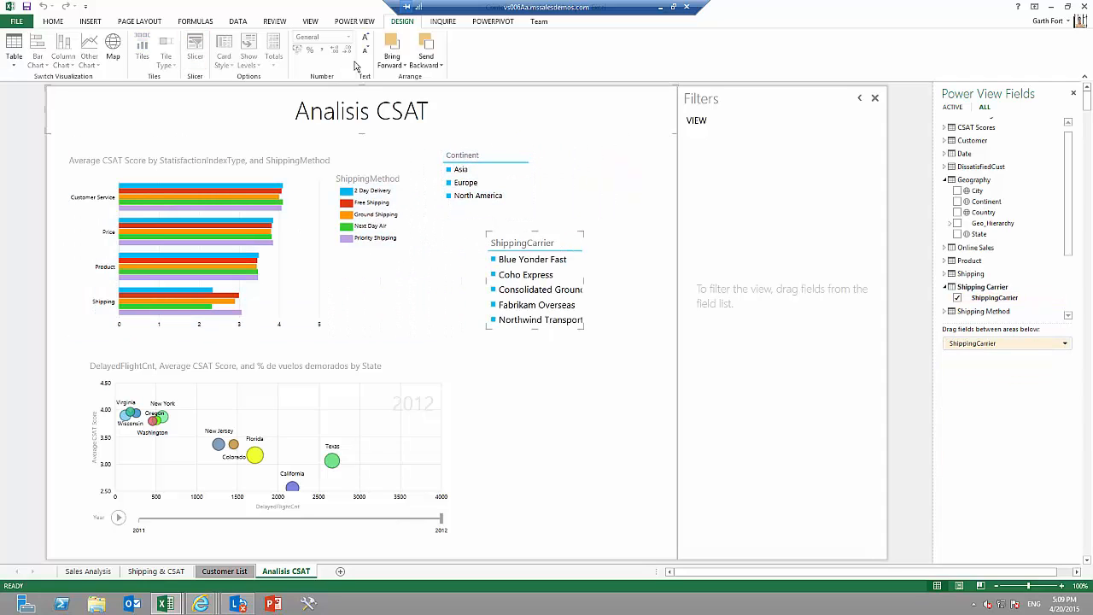
drag(557, 235, 606, 149)
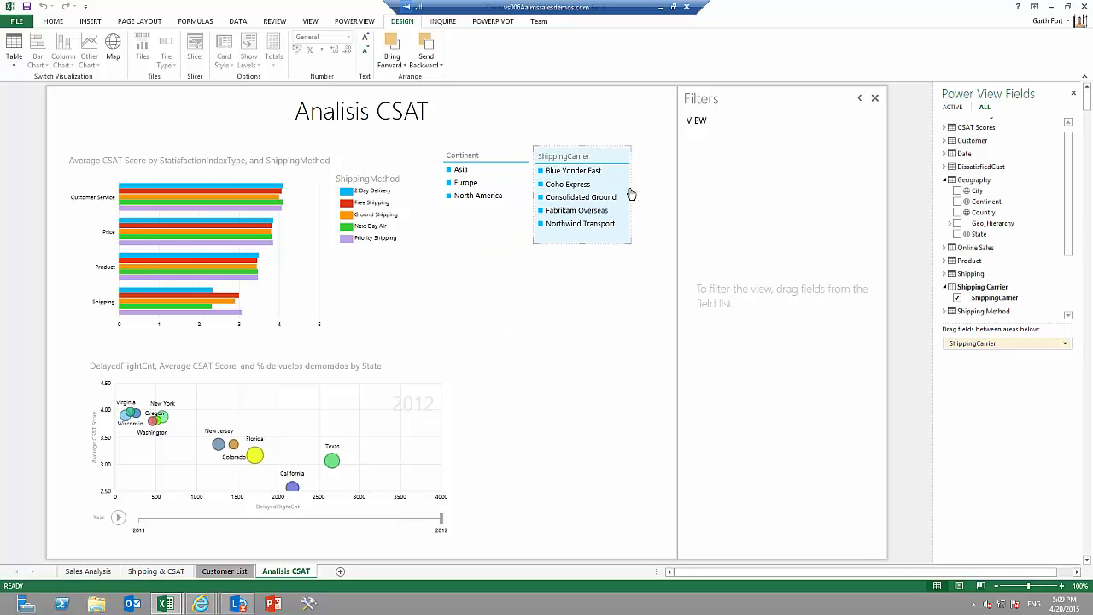
drag(630, 195, 640, 196)
click(612, 278)
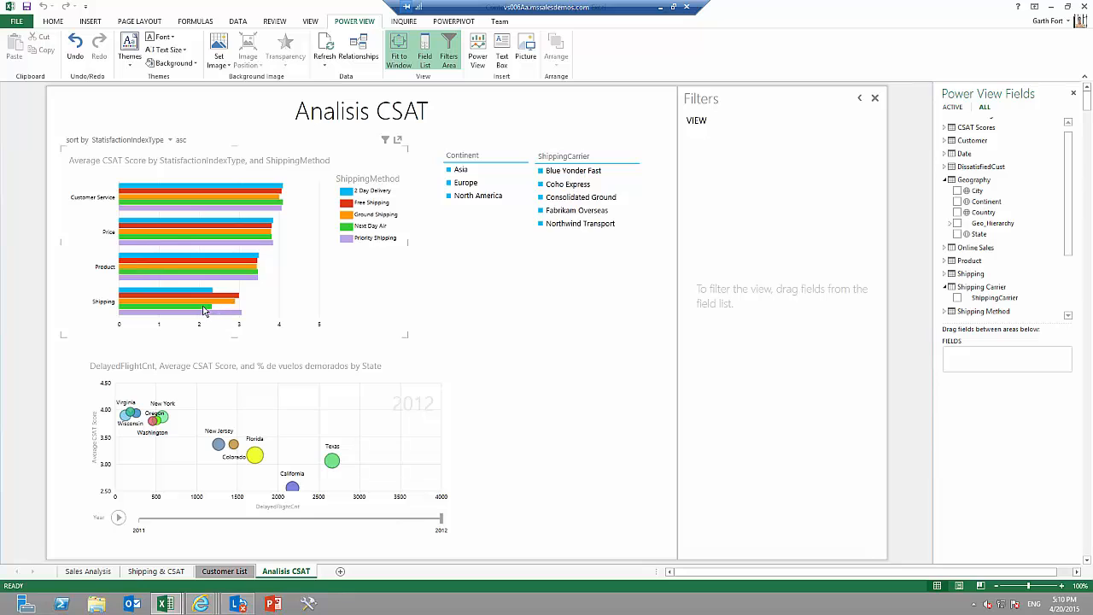
Filter the report to North America and play the scatter chart's yearly animation.
mouse_move(205, 308)
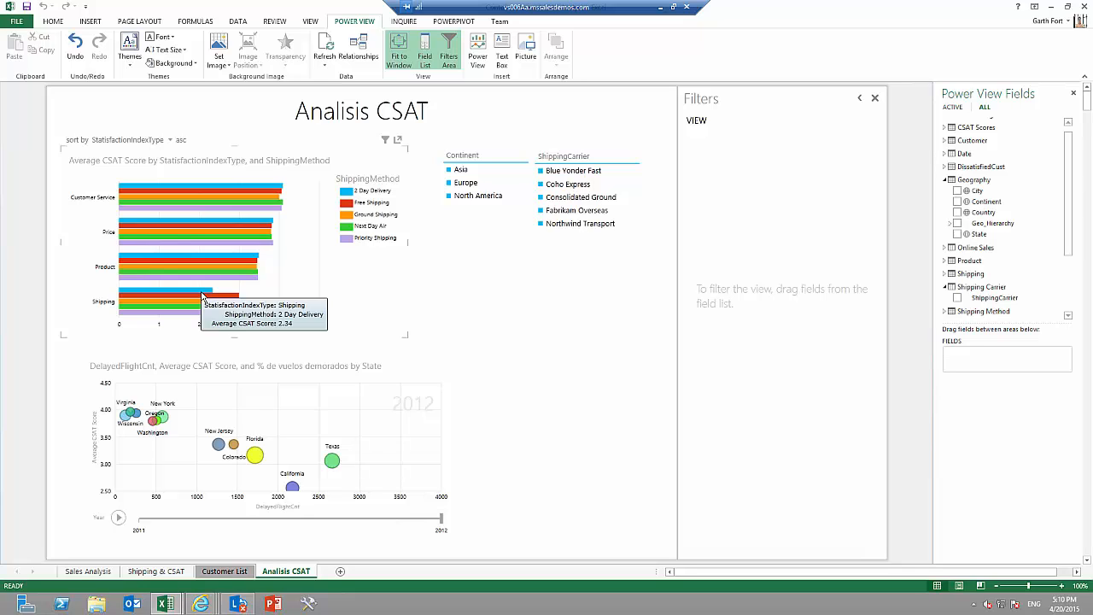
click(470, 202)
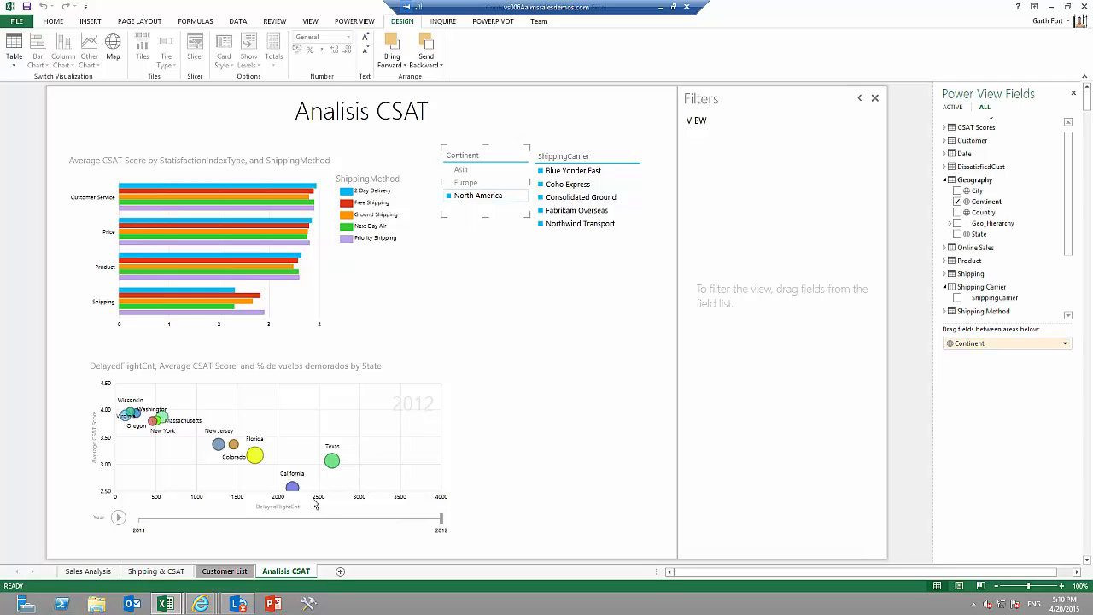
click(120, 519)
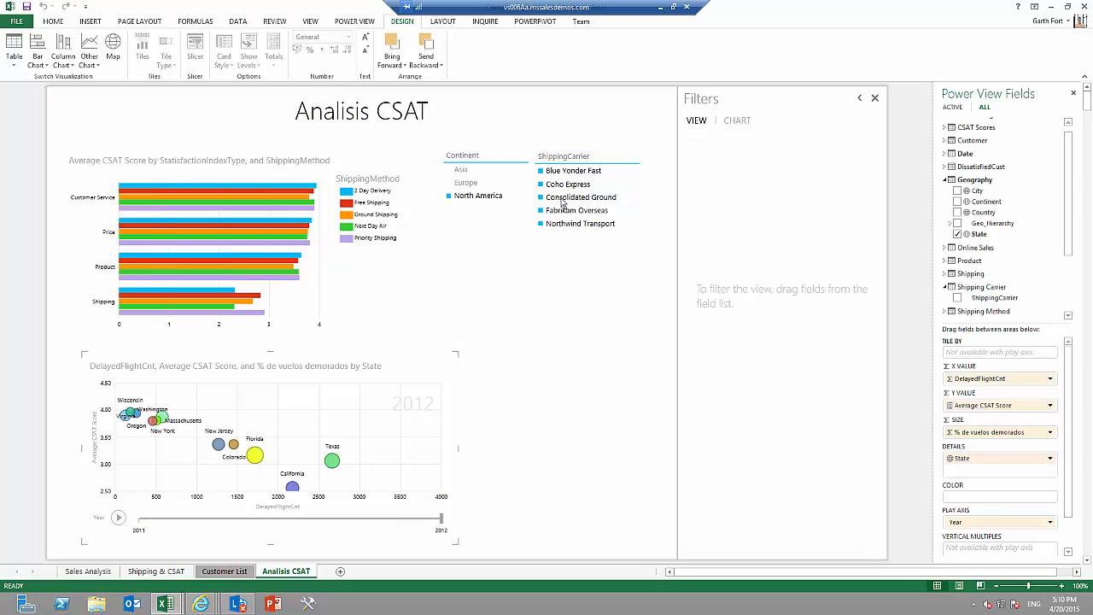
Filter the report to the shipping carrier Blue Yonder Fast and replay the scatter chart's yearly animation.
click(577, 175)
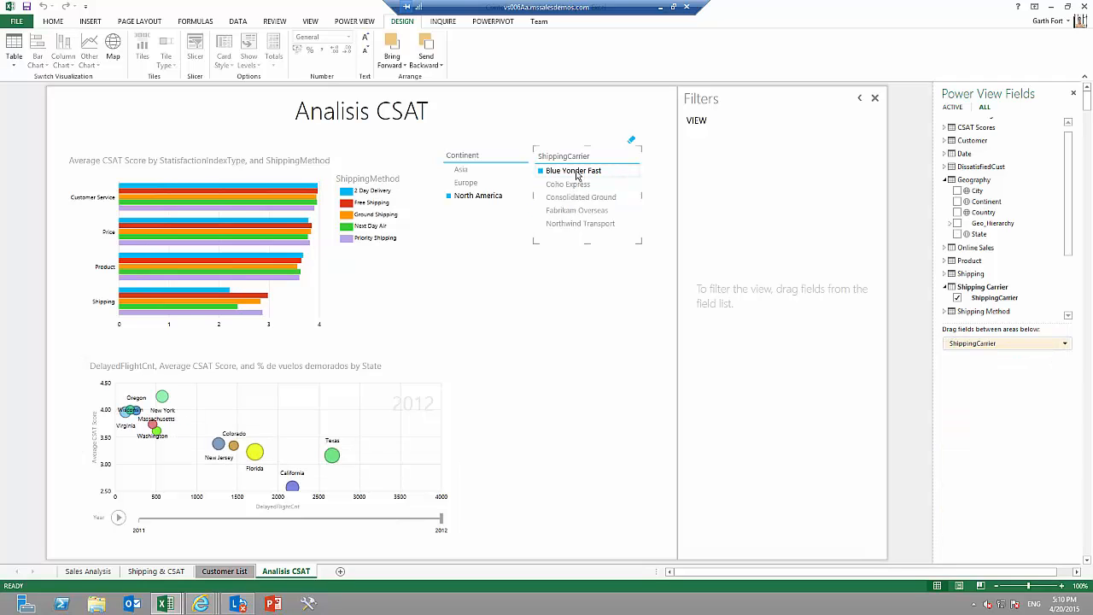
click(120, 521)
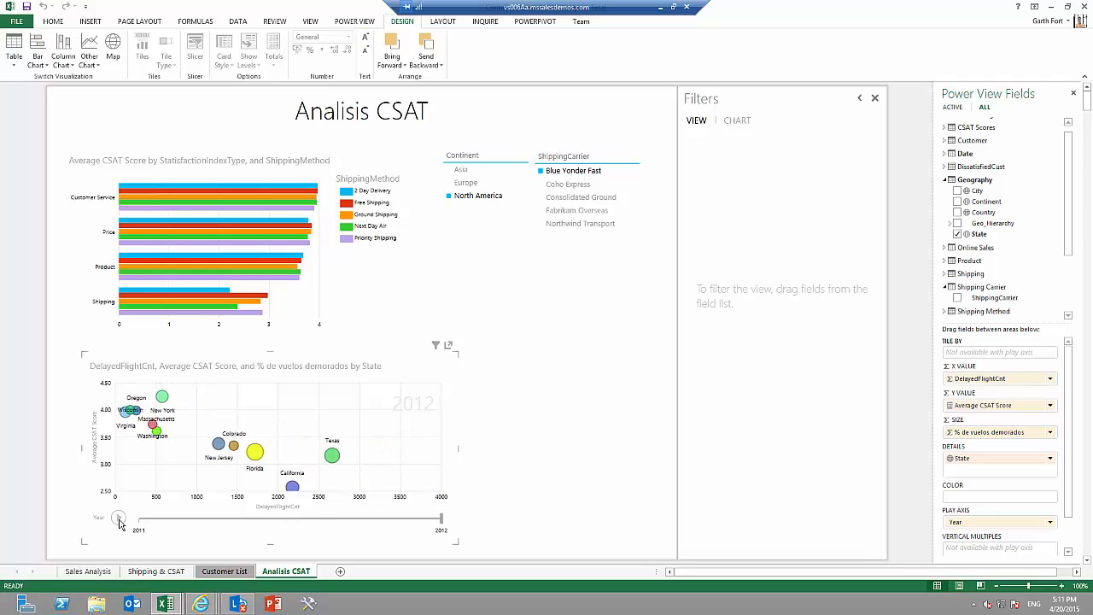
click(120, 522)
Highlight California's movement across the years in the scatter chart and widen the chart across the report page.
click(295, 489)
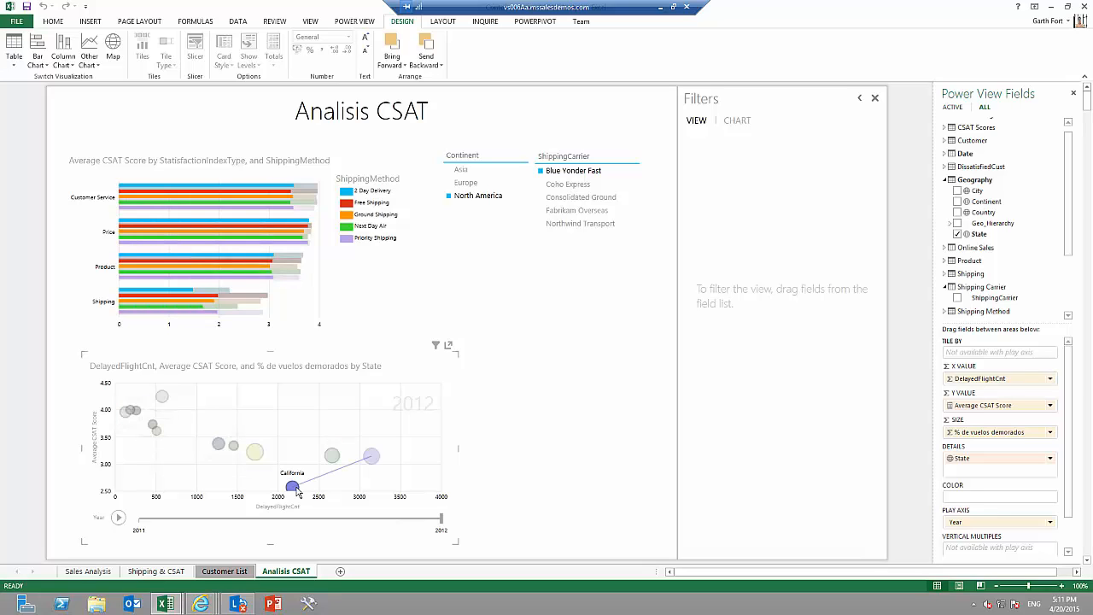
click(118, 518)
drag(550, 439, 629, 440)
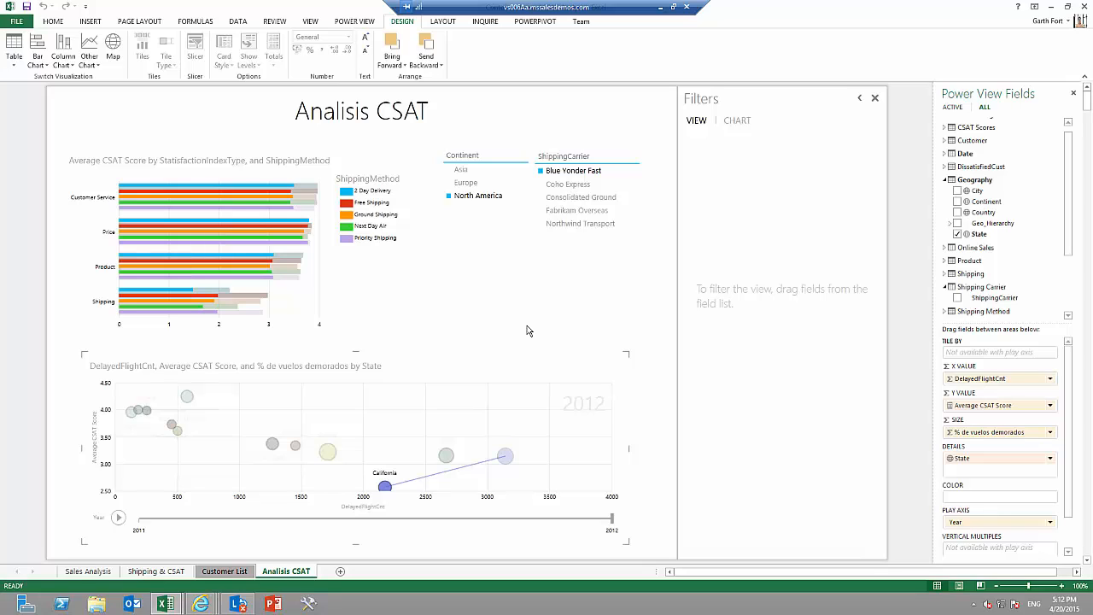
Save the workbook to the SharePoint PowerPivotGallery folder as Contoso Sales and CSAT Analysis - Copia.
click(18, 21)
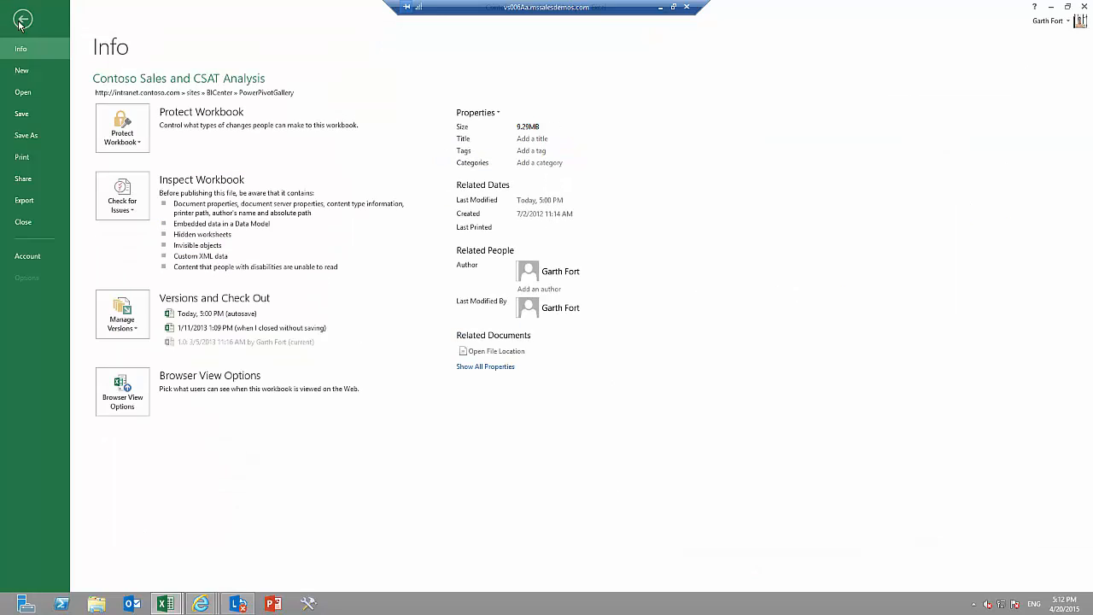
click(24, 136)
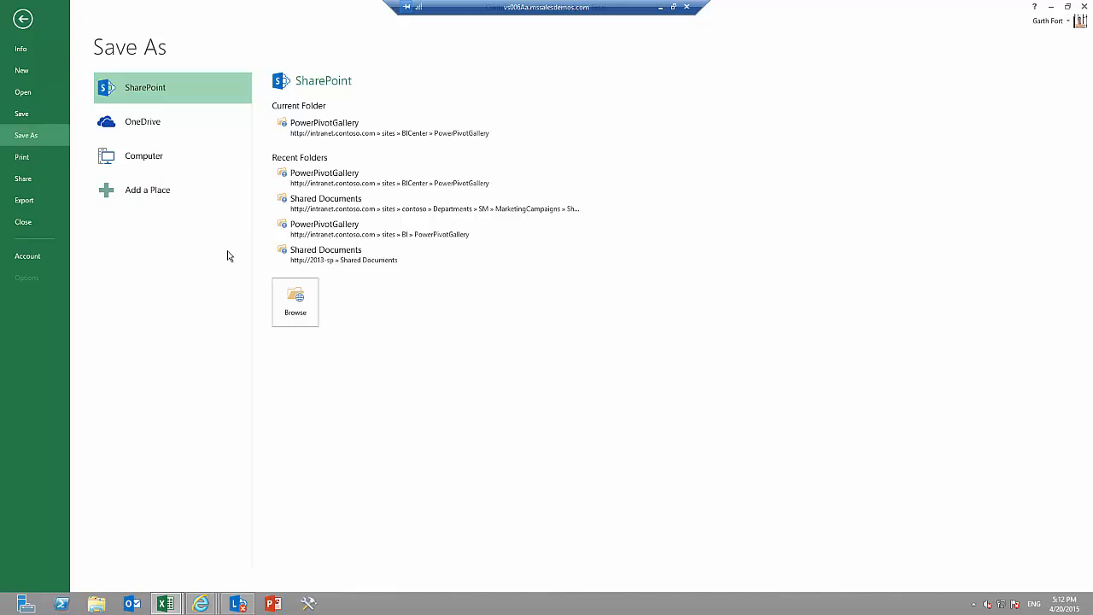
click(280, 304)
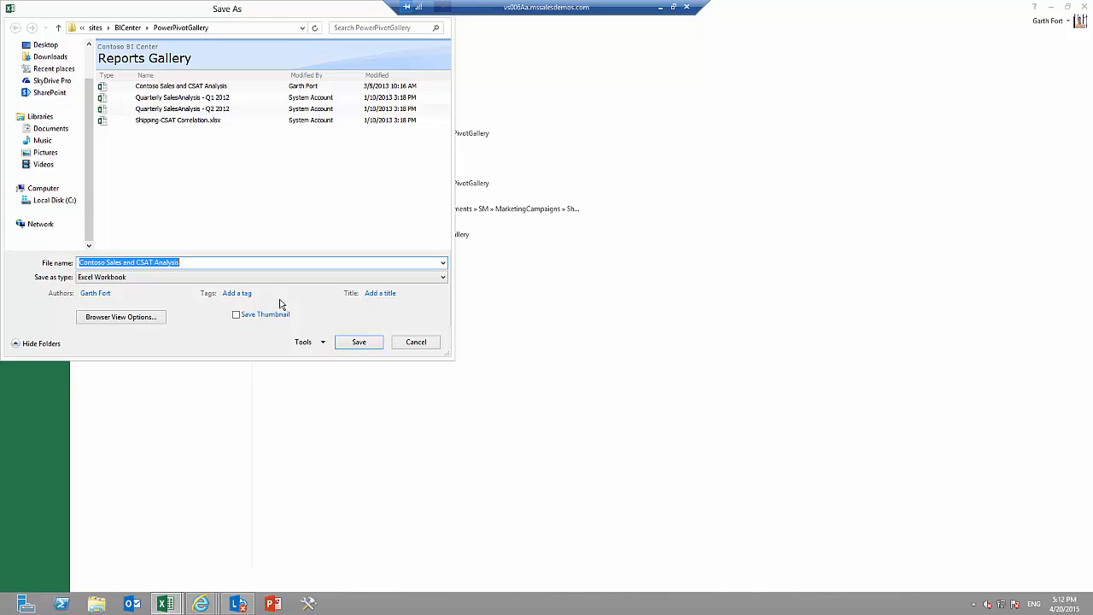
key(End)
text(/ )
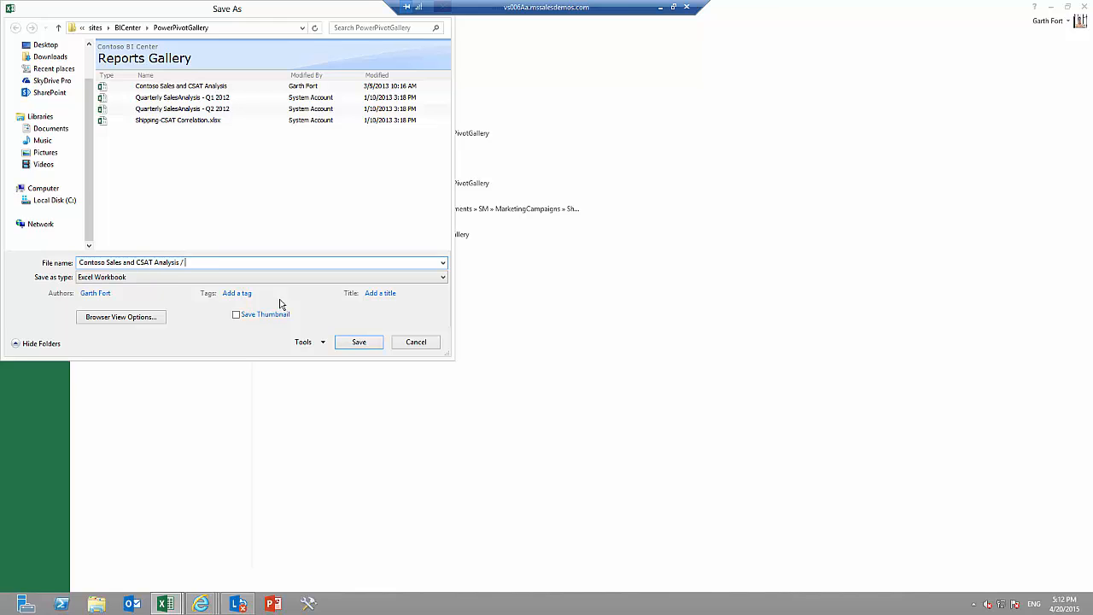
text(Copy)
key(Left)
key(Left)
key(Left)
key(Left)
key(BackSpace)
click(359, 342)
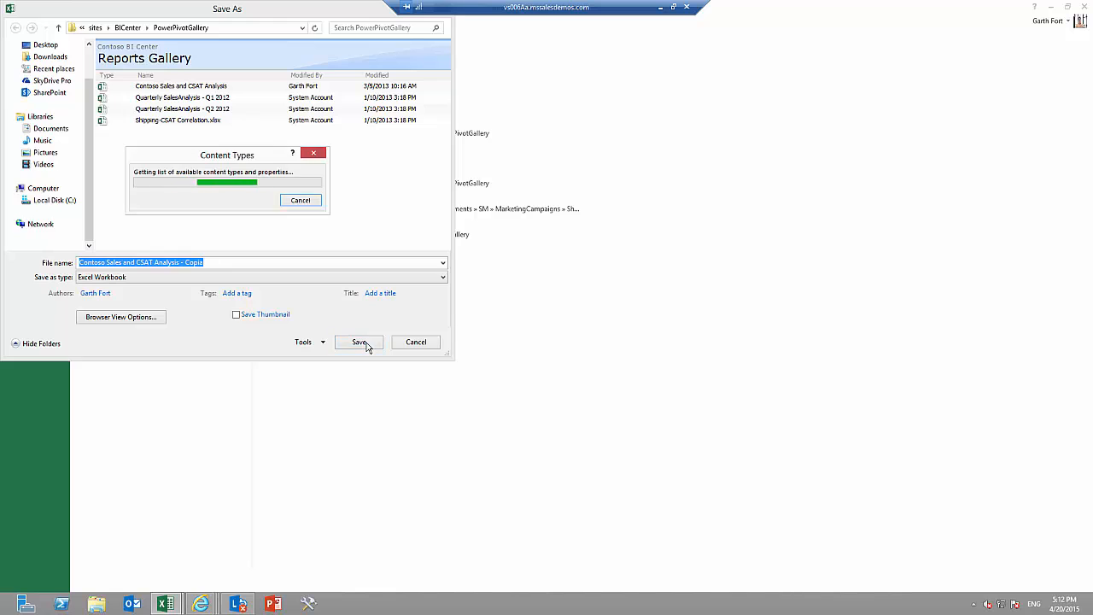
Switch to the SharePoint Reports Gallery in Internet Explorer and open Contoso Sales and CSAT Analysis - California.
mouse_move(207, 604)
click(203, 543)
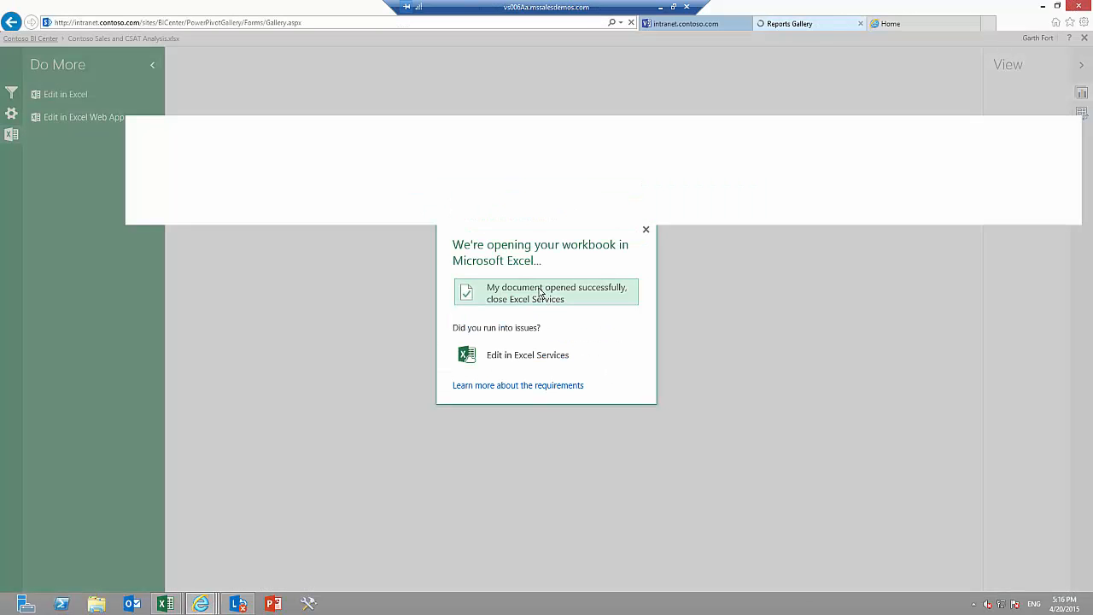
click(539, 293)
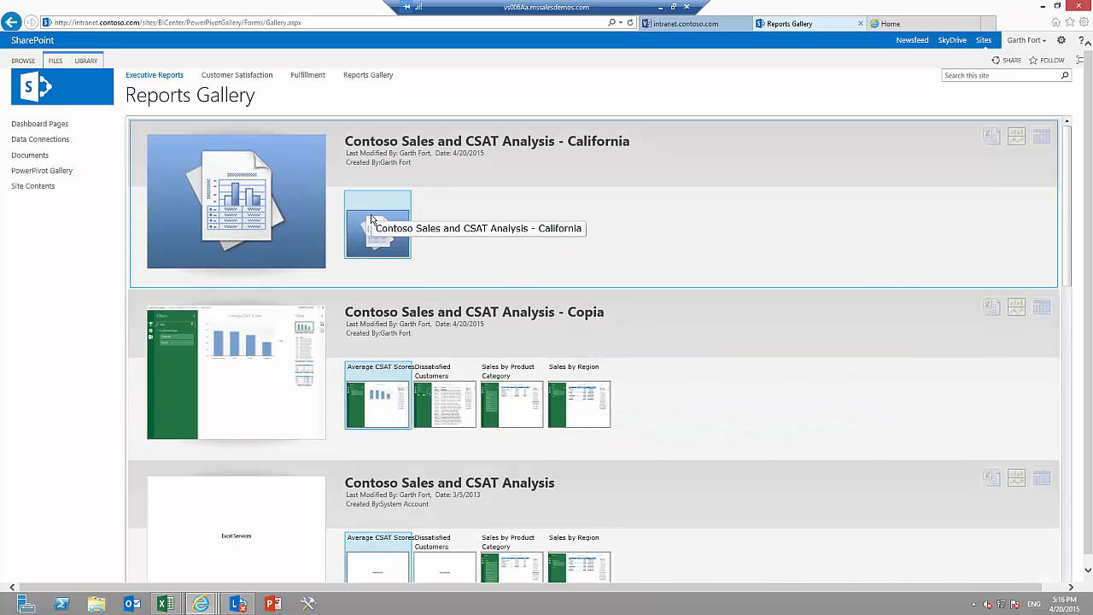
click(371, 219)
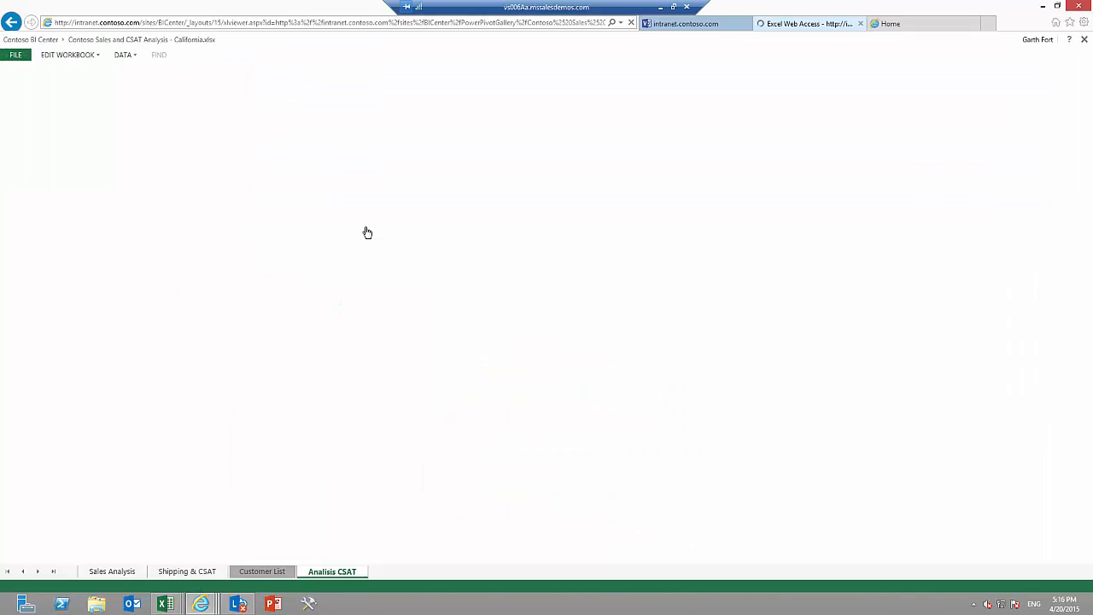
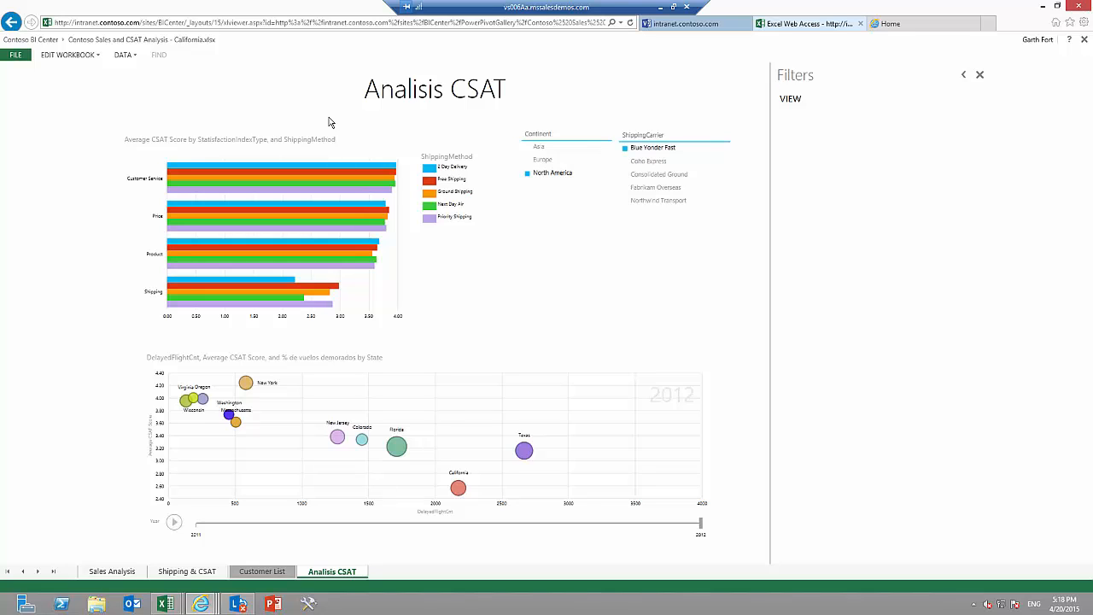
Return to the Reports Gallery and open the Satisfaction Index Analysis report on its Satisfaction Vs Flight Delays view.
click(12, 24)
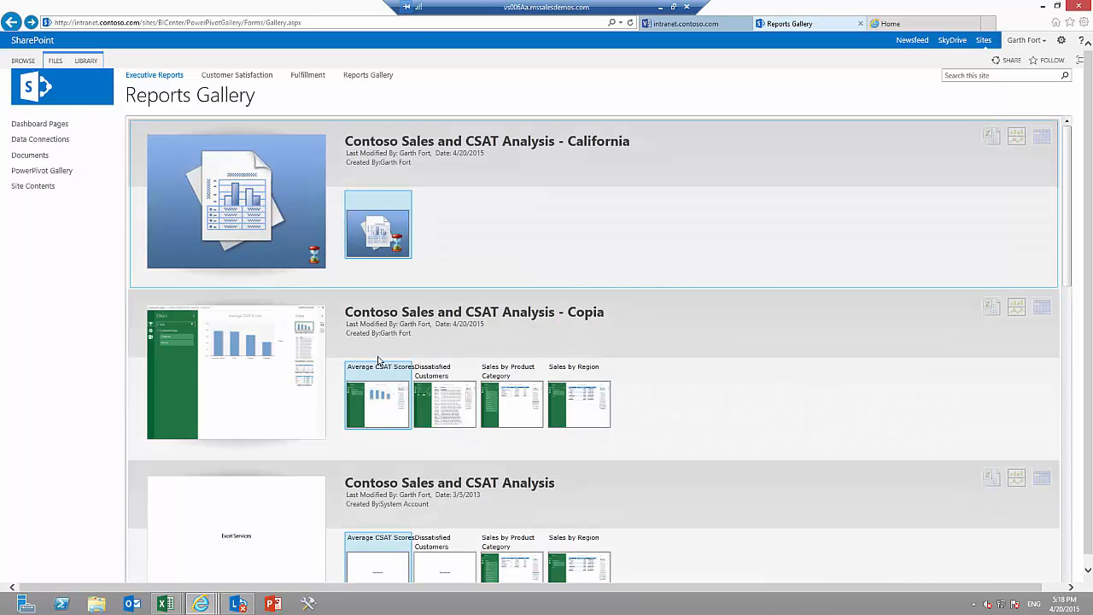
drag(1069, 264, 1069, 572)
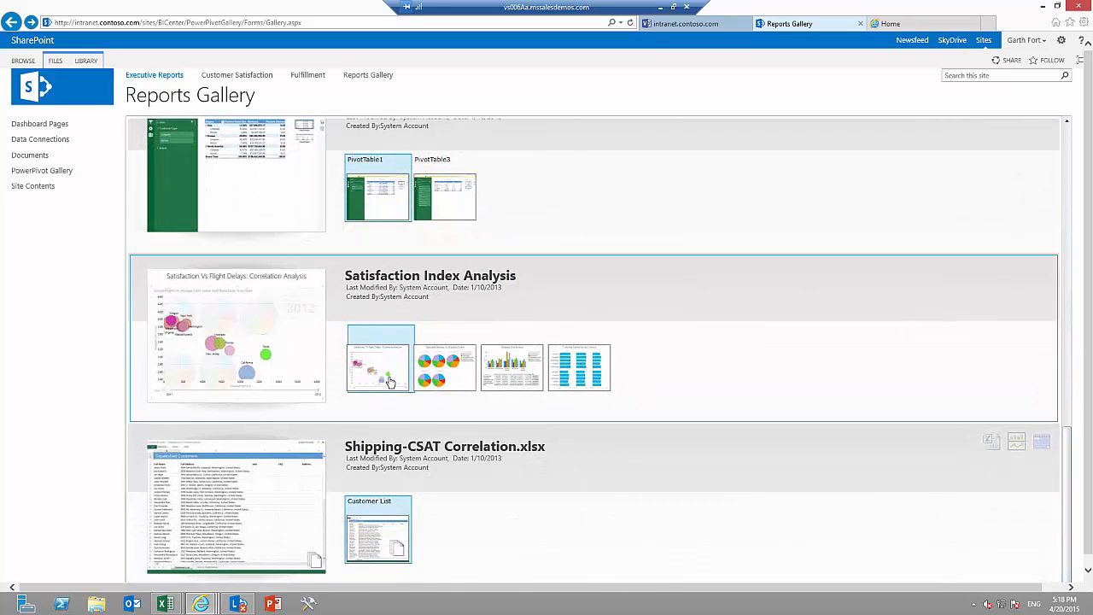
click(388, 381)
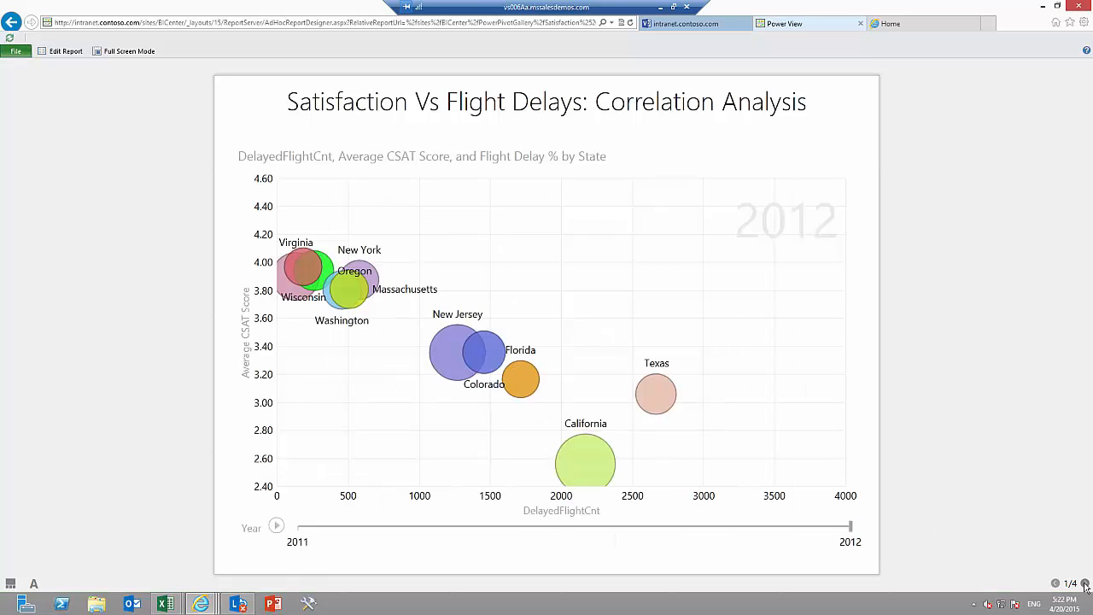
Look through the report's damaged delivery and shipping cost views, and return to the Satisfaction Vs Flight Delays view.
click(1085, 584)
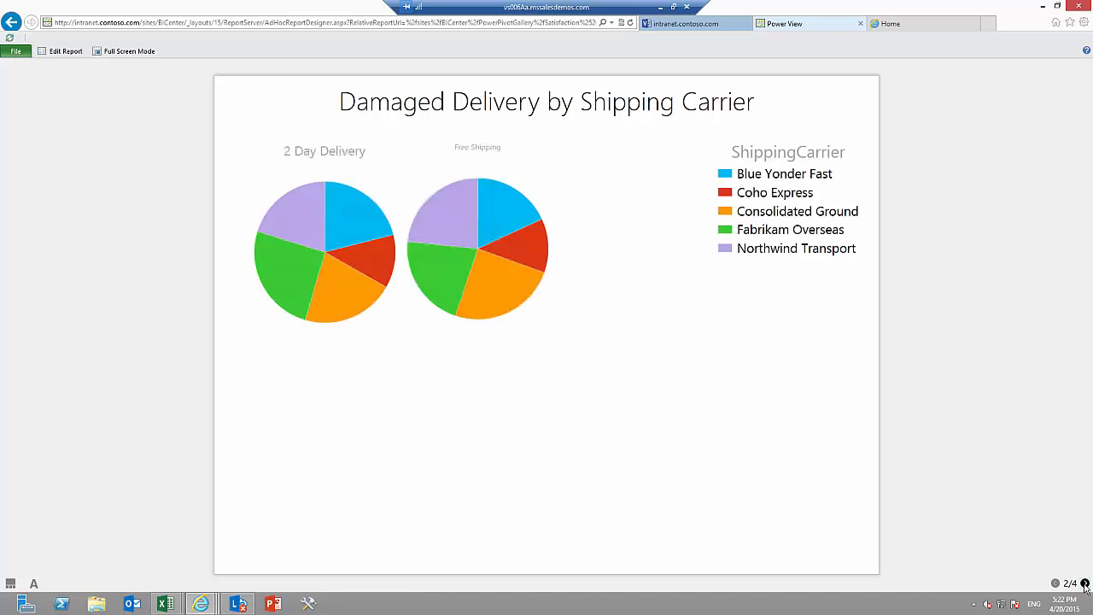
click(1085, 584)
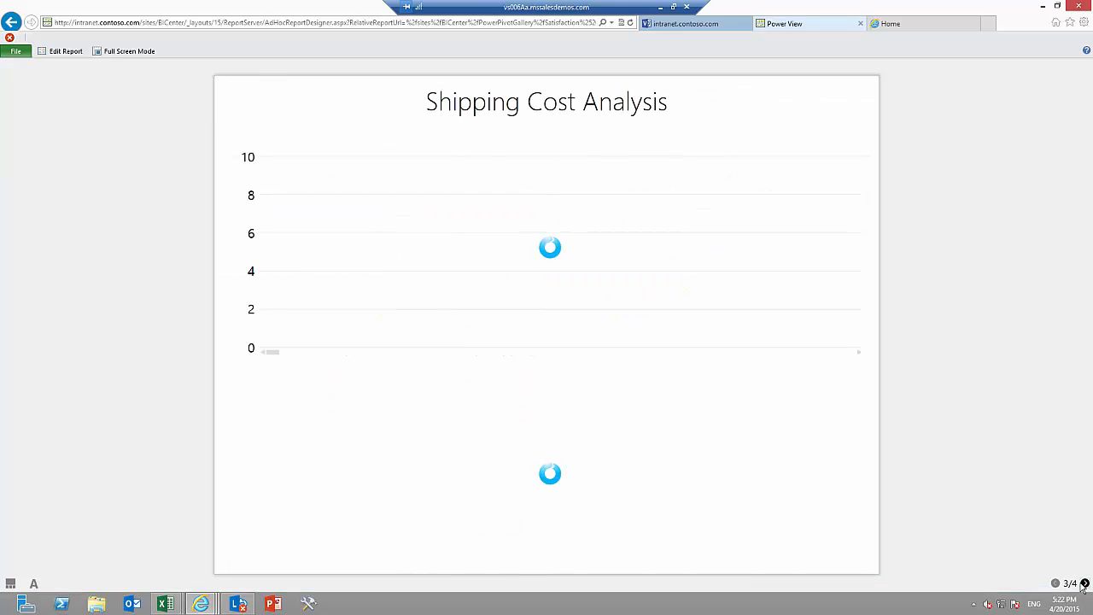
click(10, 584)
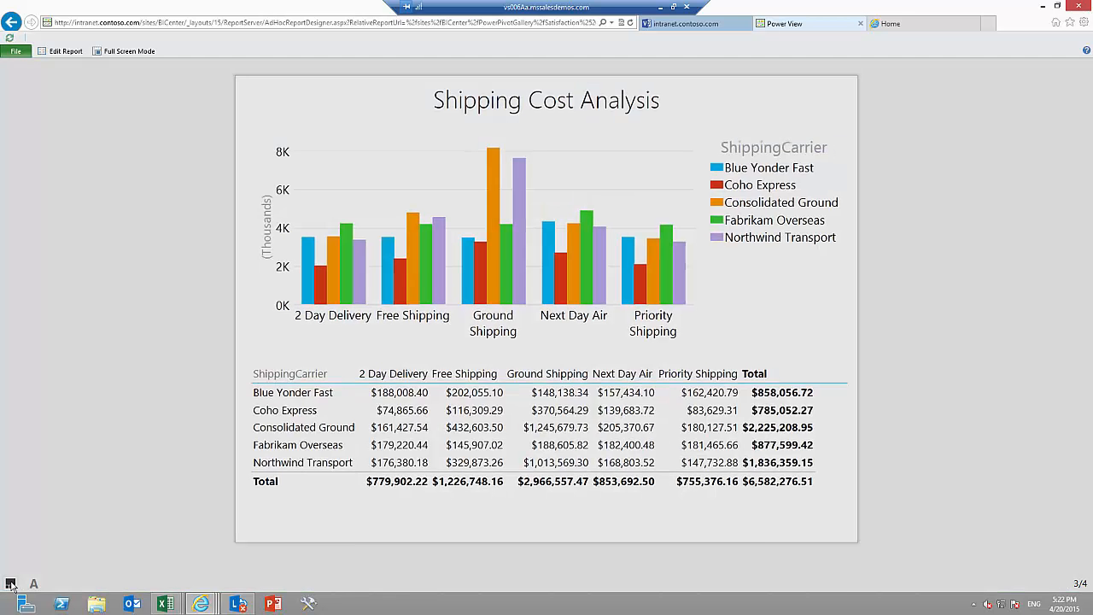
click(342, 552)
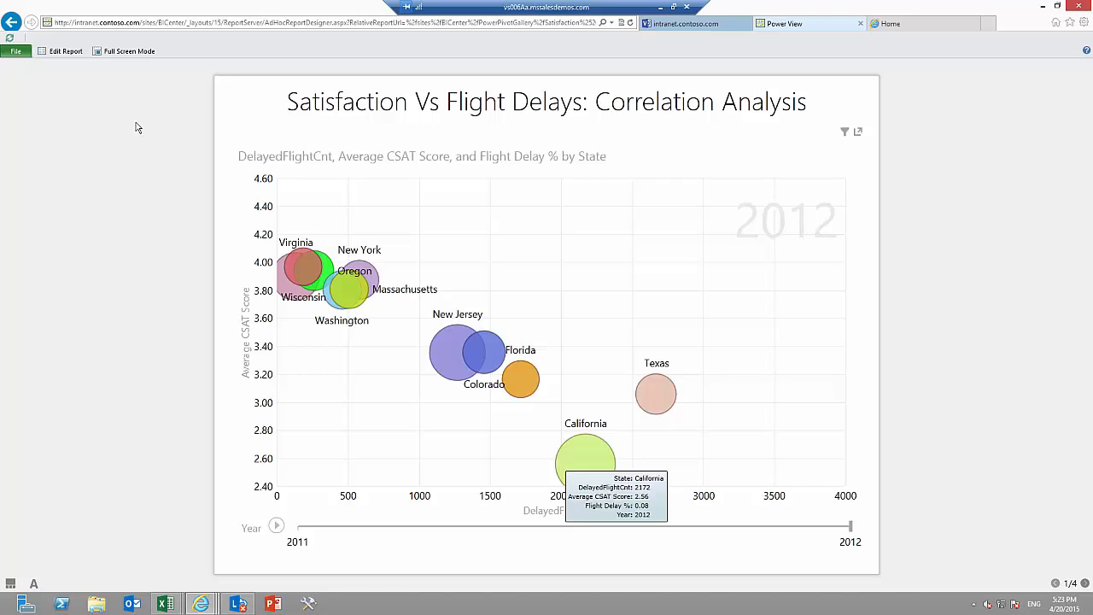
Export the report to PowerPoint and save it in C:\temp as "Analisis CSAT para" followed by the colleague's first name.
click(16, 53)
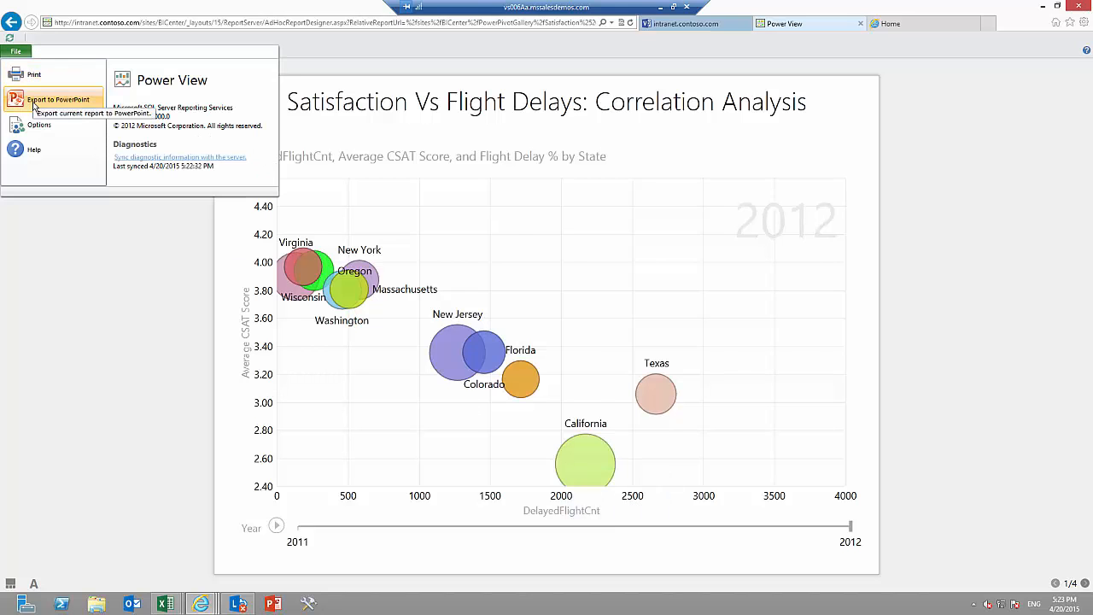
click(34, 104)
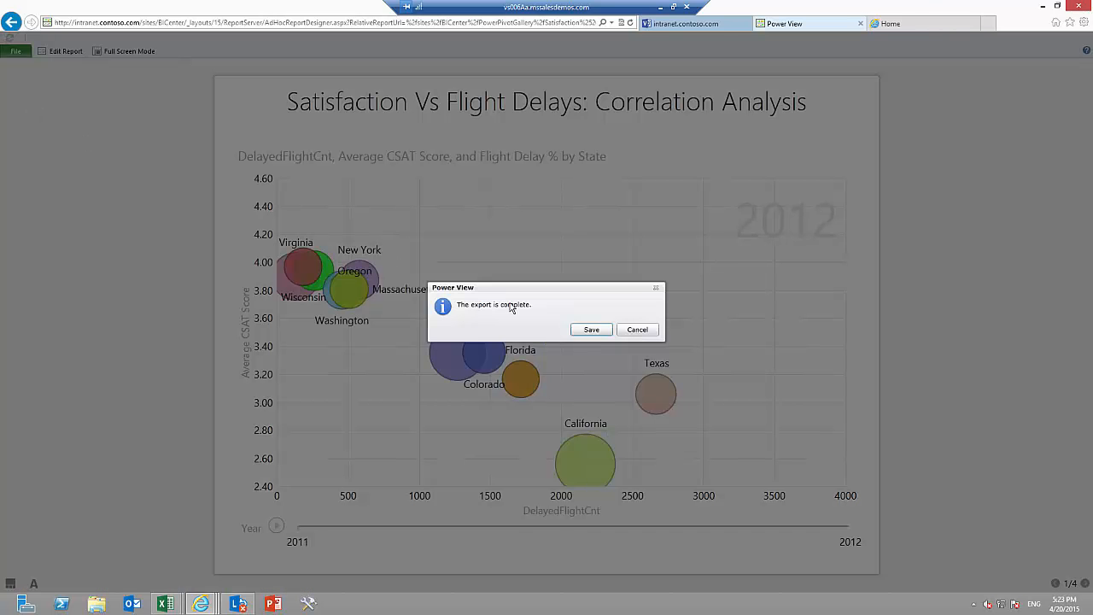
click(590, 330)
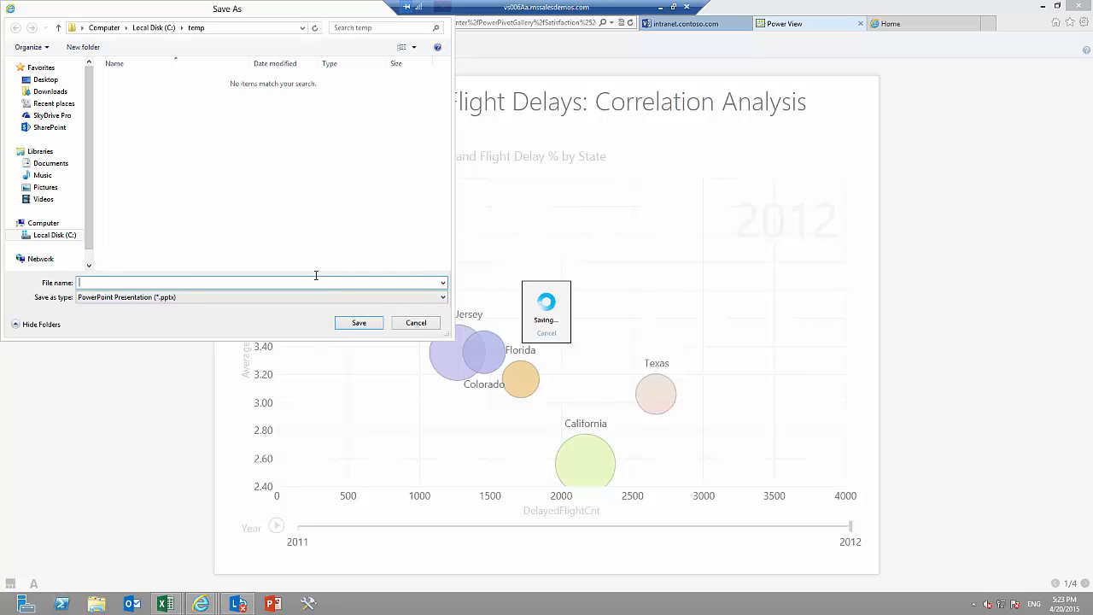
text(Analisis CSAT para Anne)
key(Return)
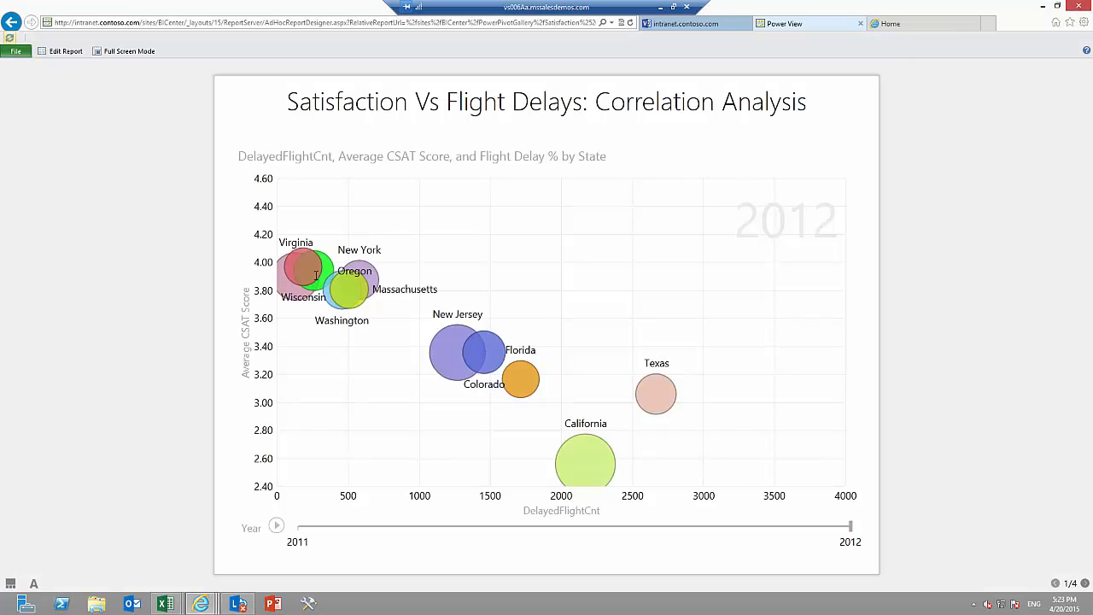
Minimize the open windows, browse to C:\temp in File Explorer and open the exported presentation in PowerPoint.
click(1043, 8)
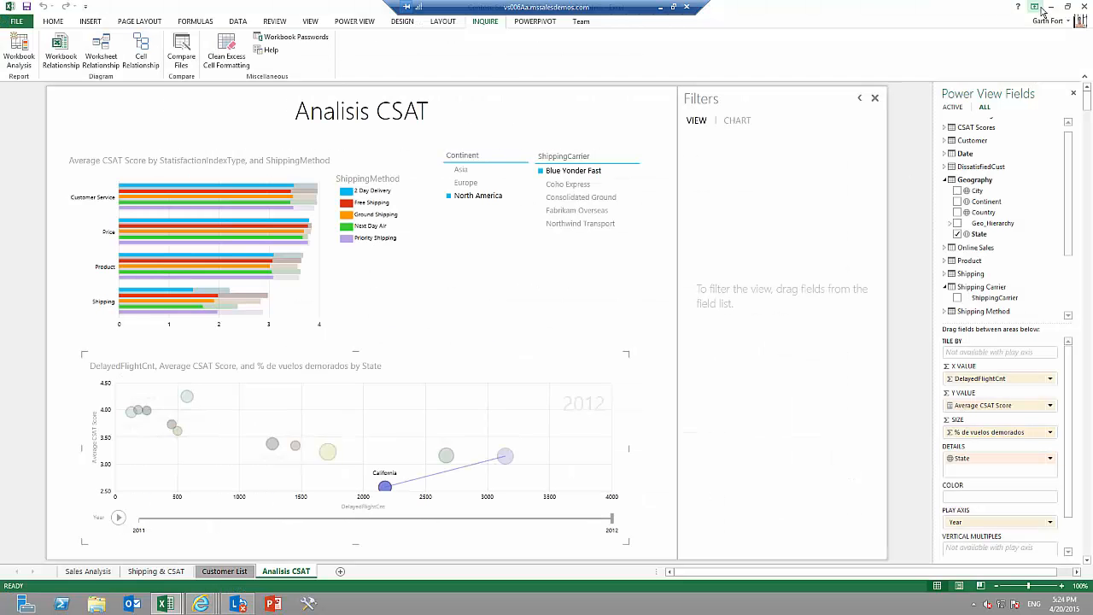
click(1049, 7)
click(1050, 7)
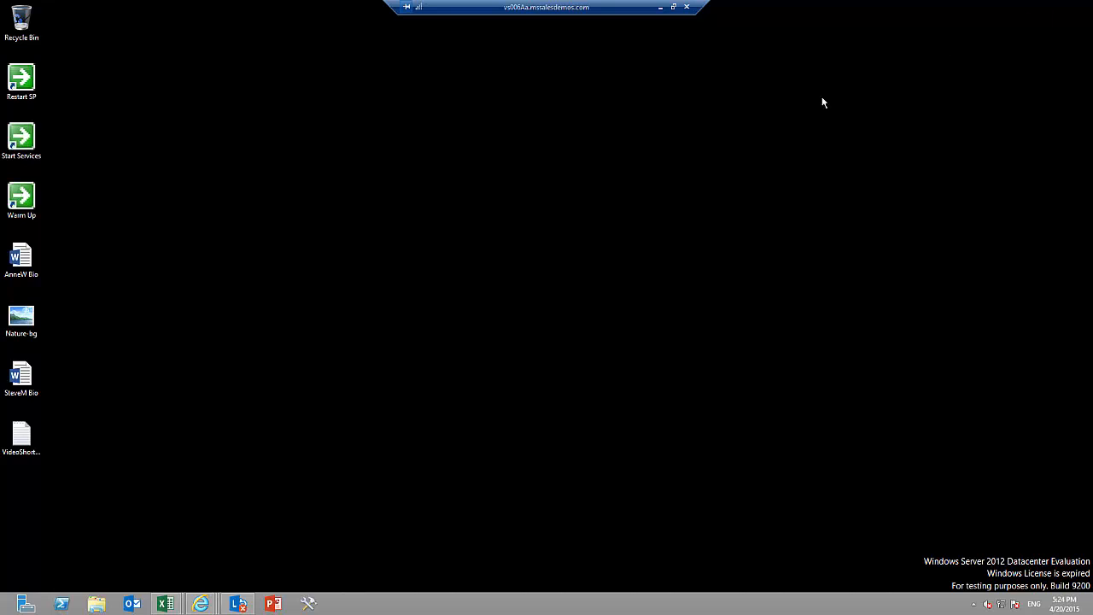
click(96, 604)
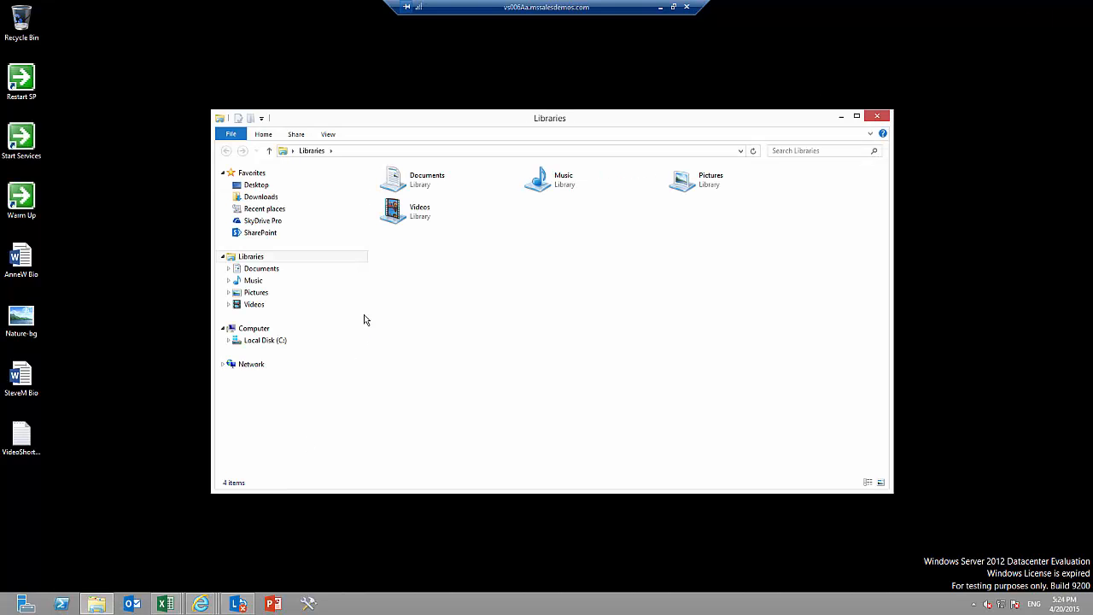
click(296, 342)
click(402, 329)
key(F2)
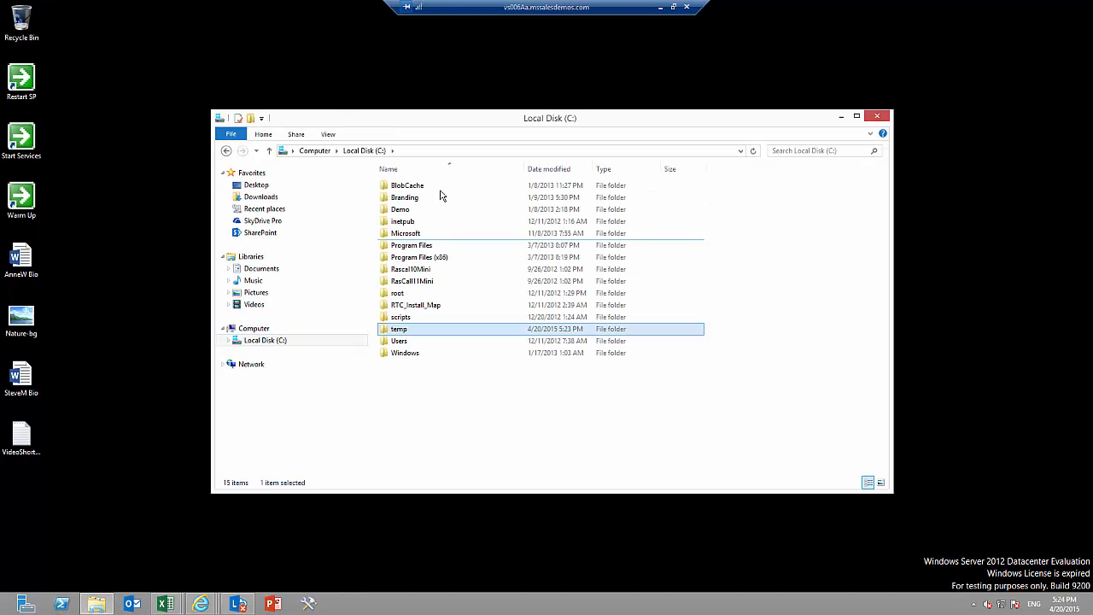
double_click(466, 329)
double_click(466, 188)
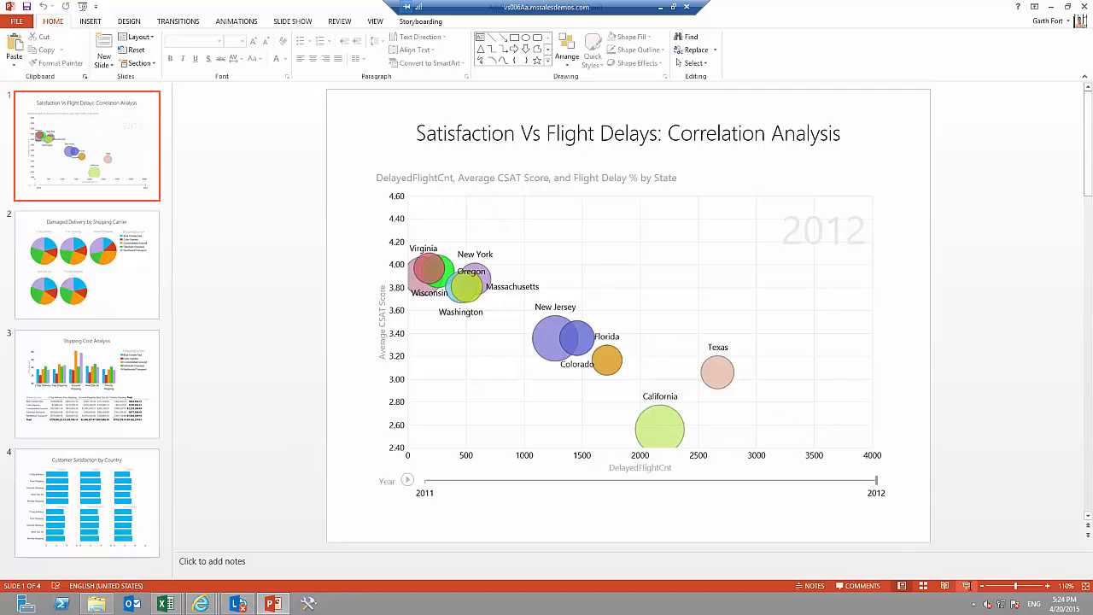
Present the Satisfaction Vs Flight Delays slide, make the chart interactive and play California's yearly movement.
click(968, 586)
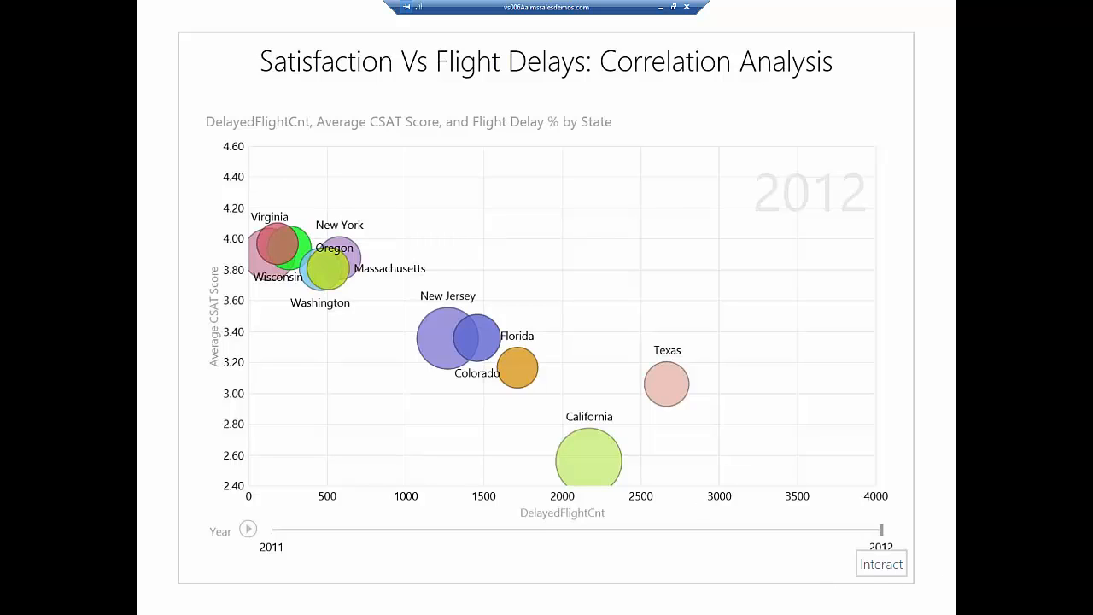
click(873, 567)
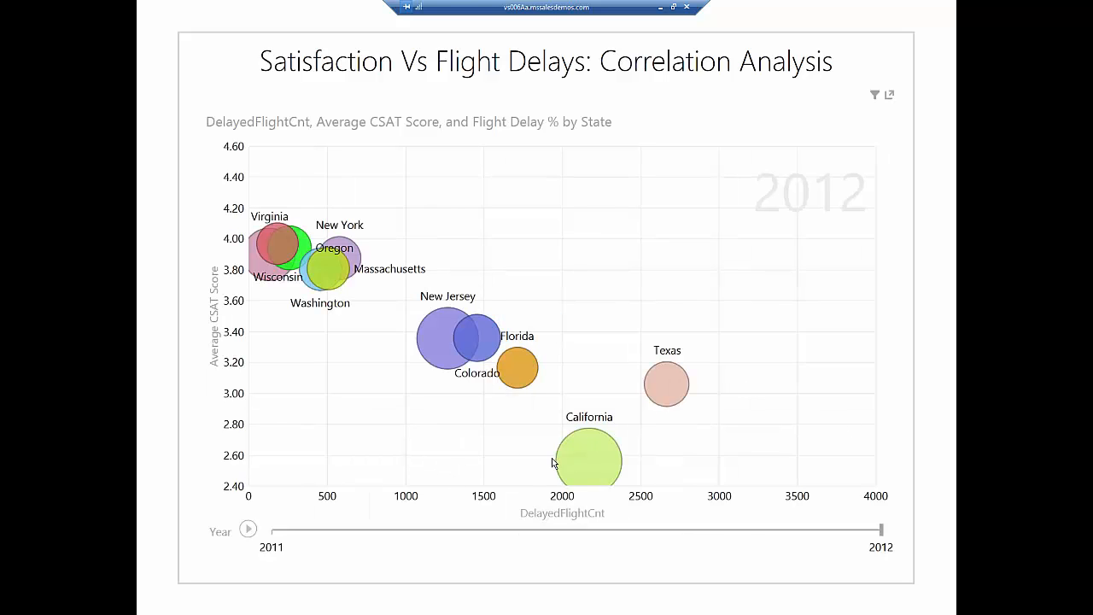
click(574, 461)
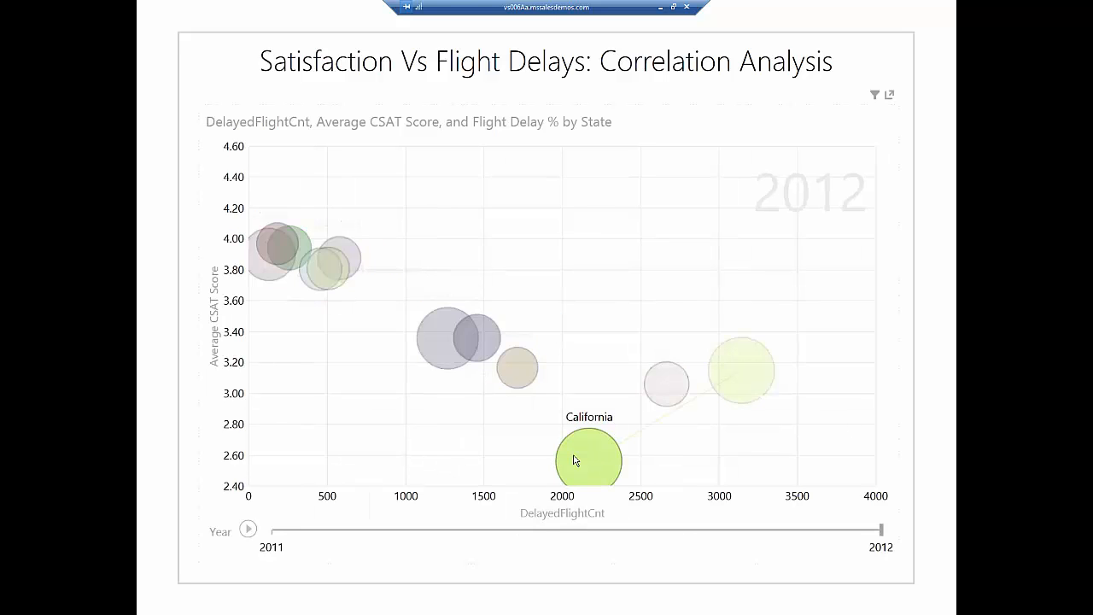
click(249, 532)
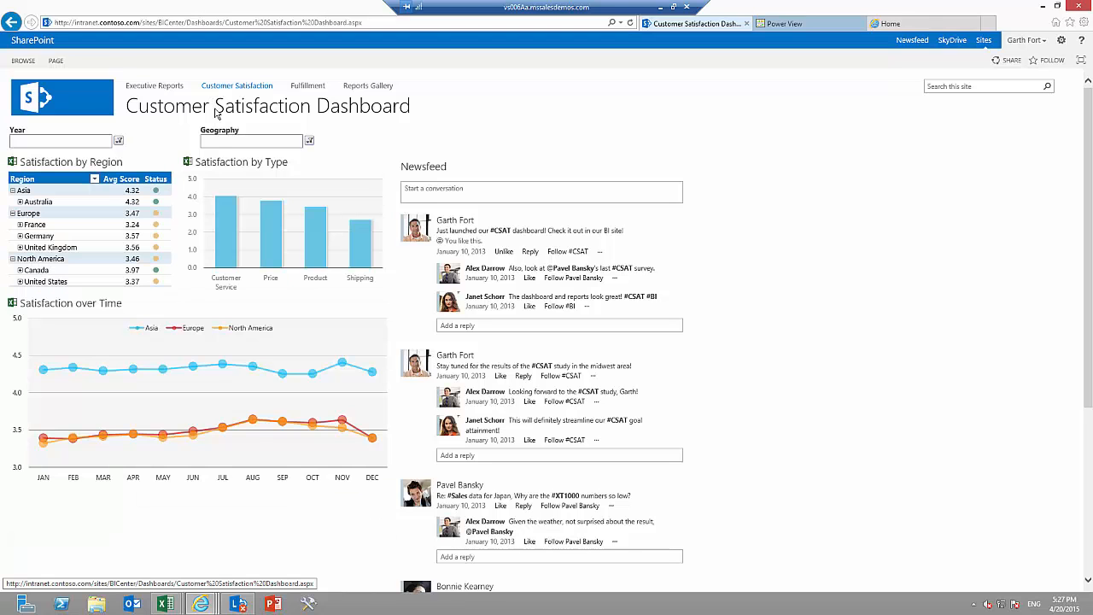
Post to the dashboard's newsfeed, mentioning the colleague and adding ", see Power View report in the Report Gallery for Shipping Issues results!".
click(420, 189)
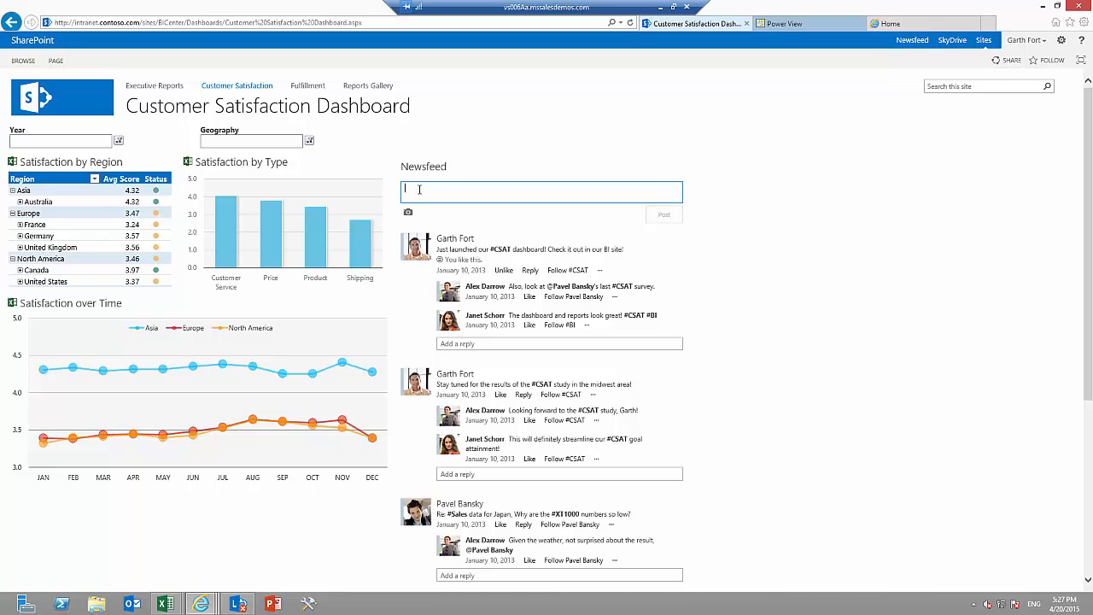
text(@an)
click(442, 318)
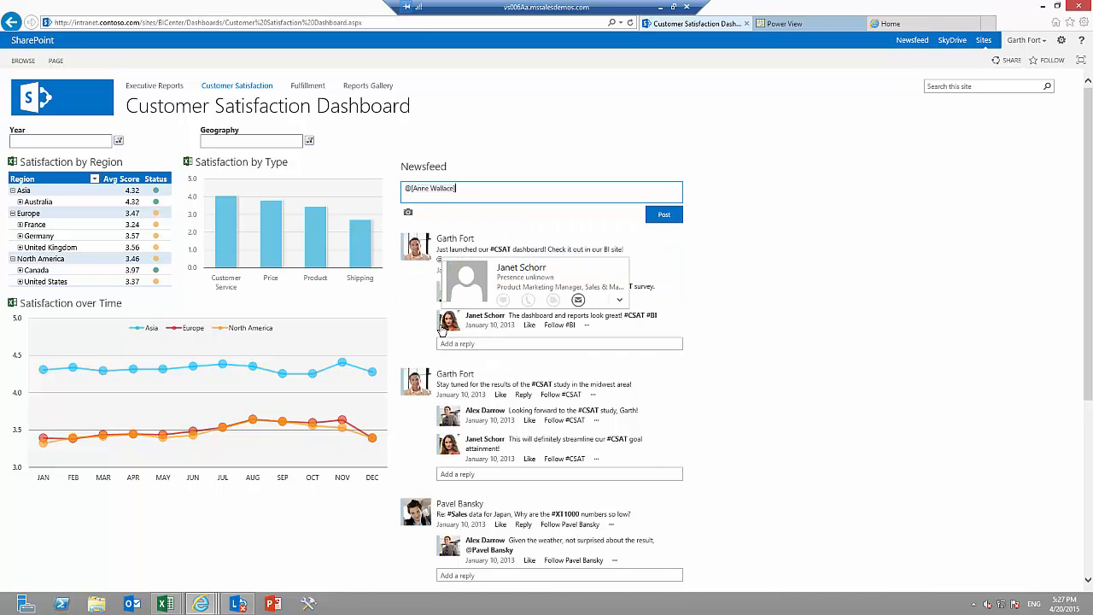
text(, see Power View report in the Report Gallery for Ship)
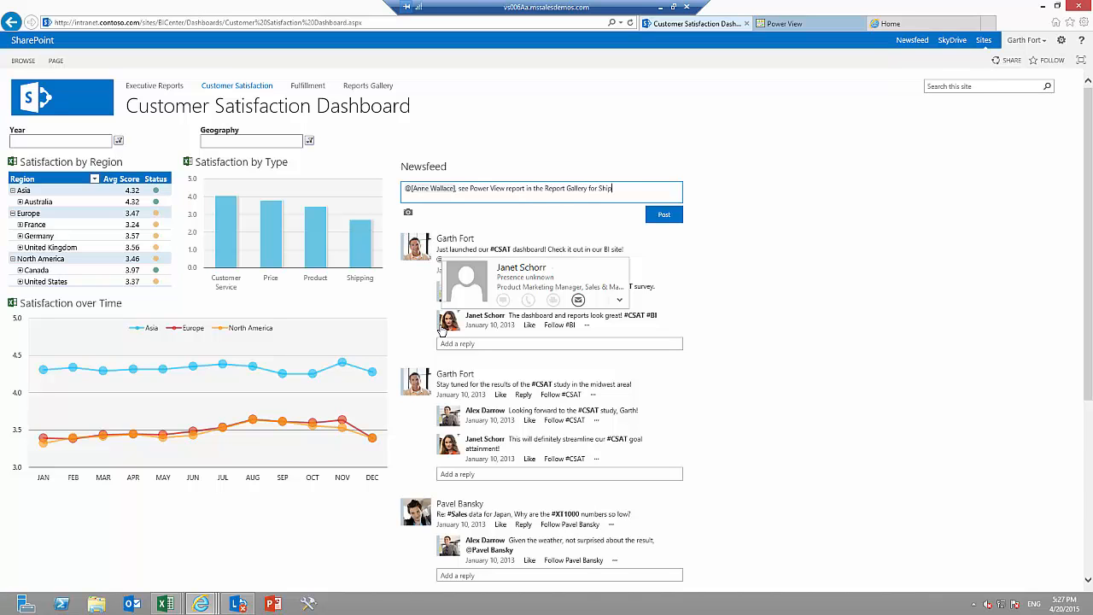
text(ping Issues results!)
click(663, 214)
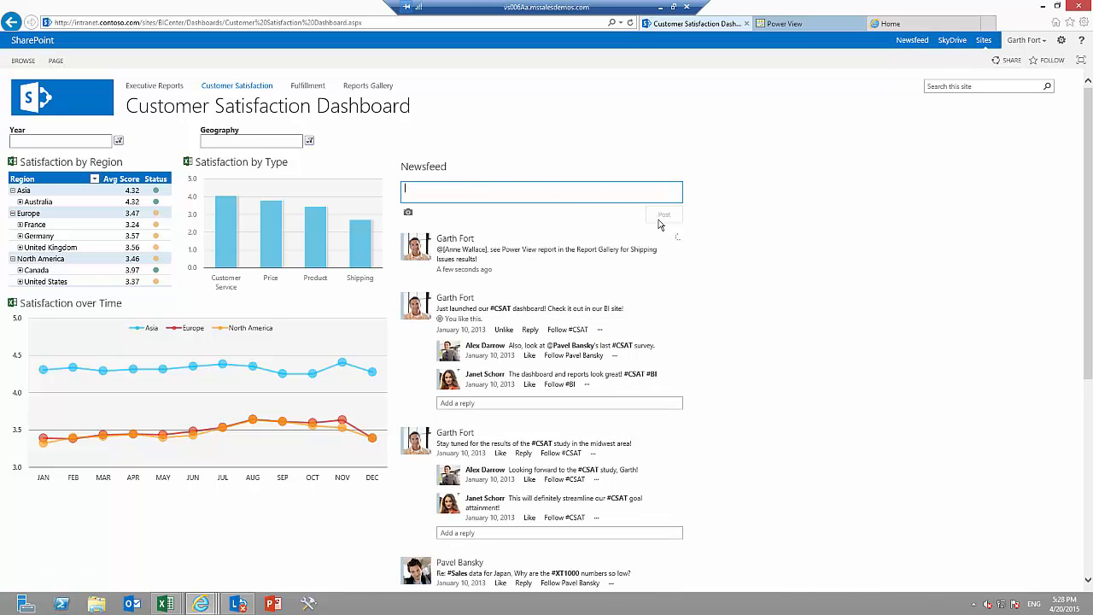